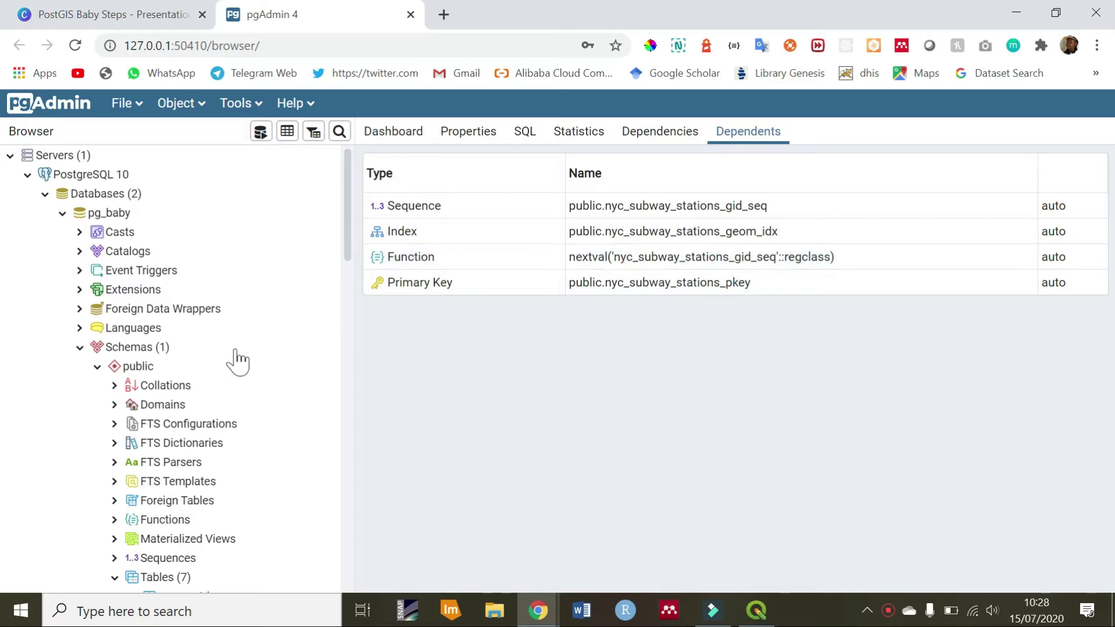
Review the nyc_neighborhoods and nyc_subway_stations column lists in the pg_baby tree in pgAdmin
left_click(116, 213)
left_click(349, 242)
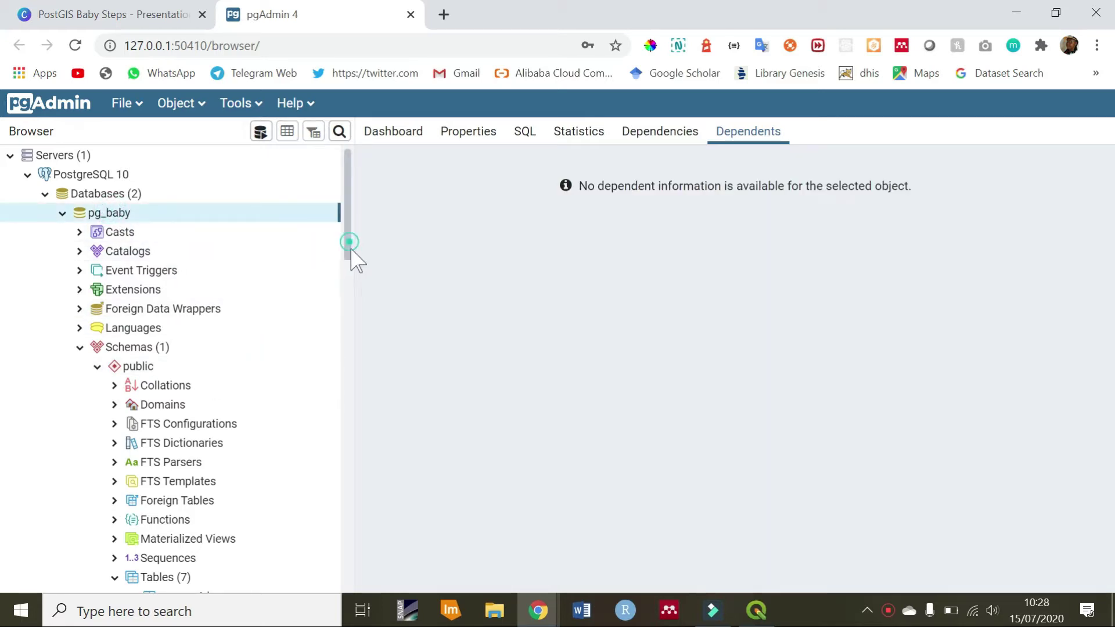
left_click_drag(351, 250, 356, 316)
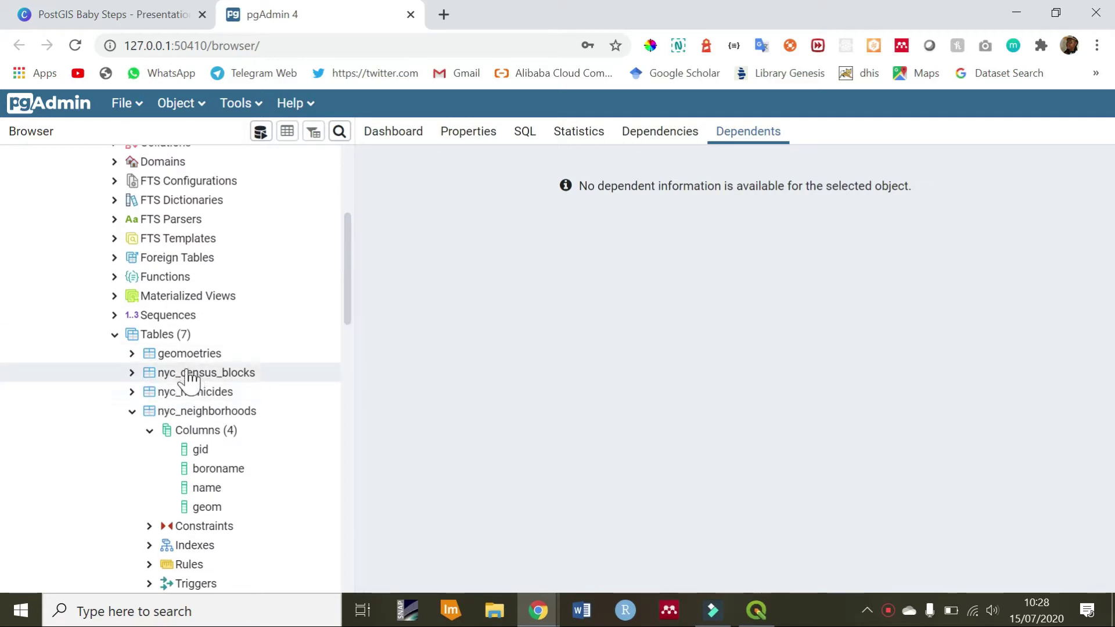
scroll(186, 428, "down", 2)
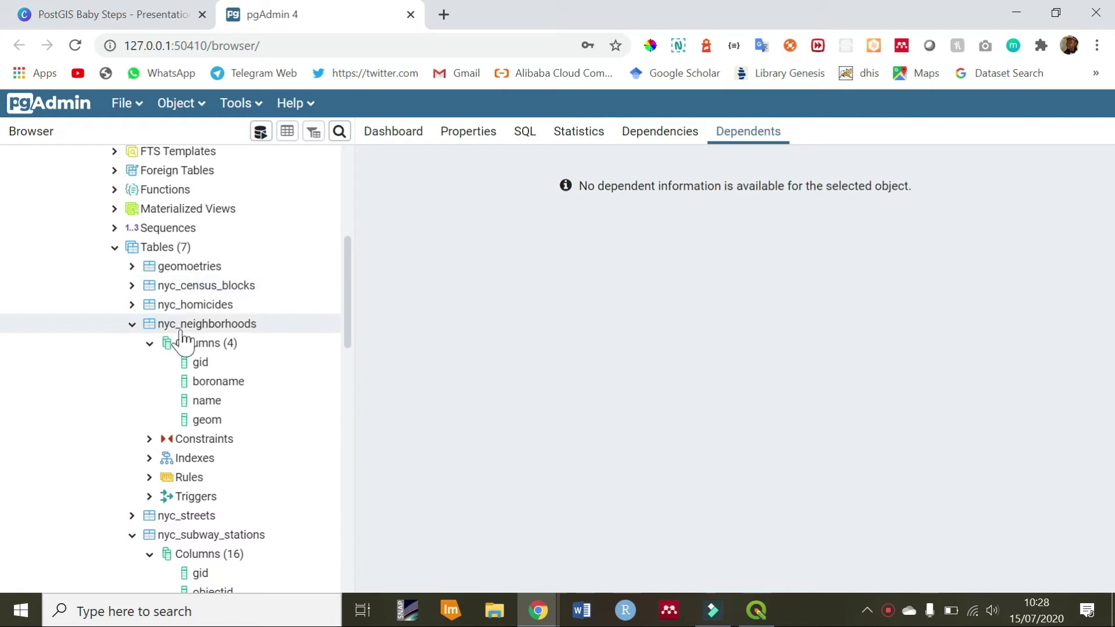
scroll(153, 339, "down", 2)
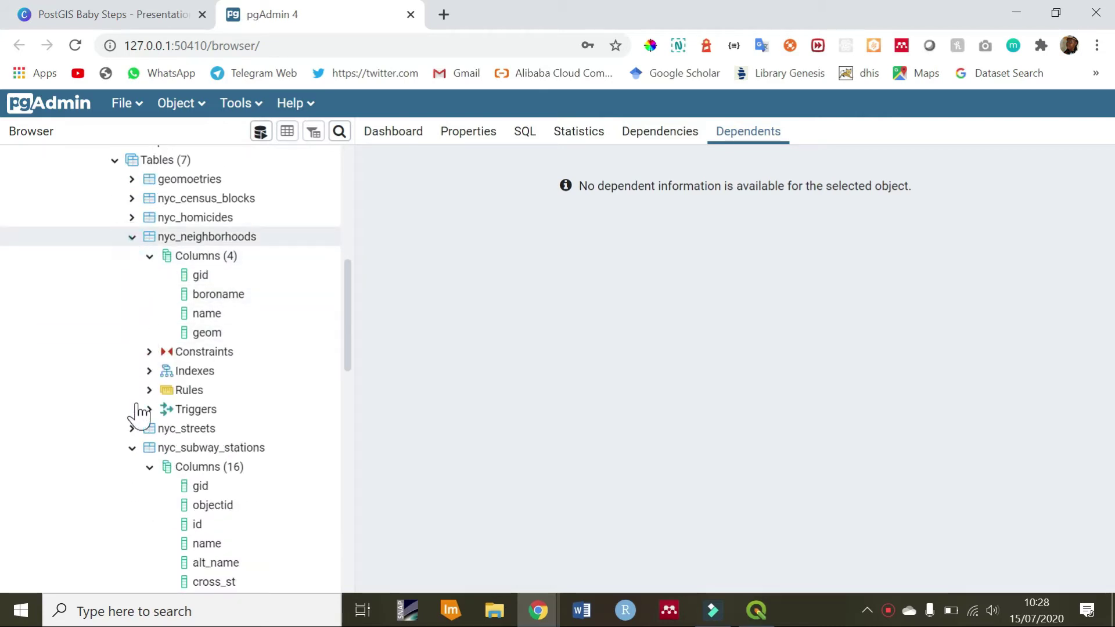
Collapse both table entries in the pgAdmin tree and return to QGIS
key("Left")
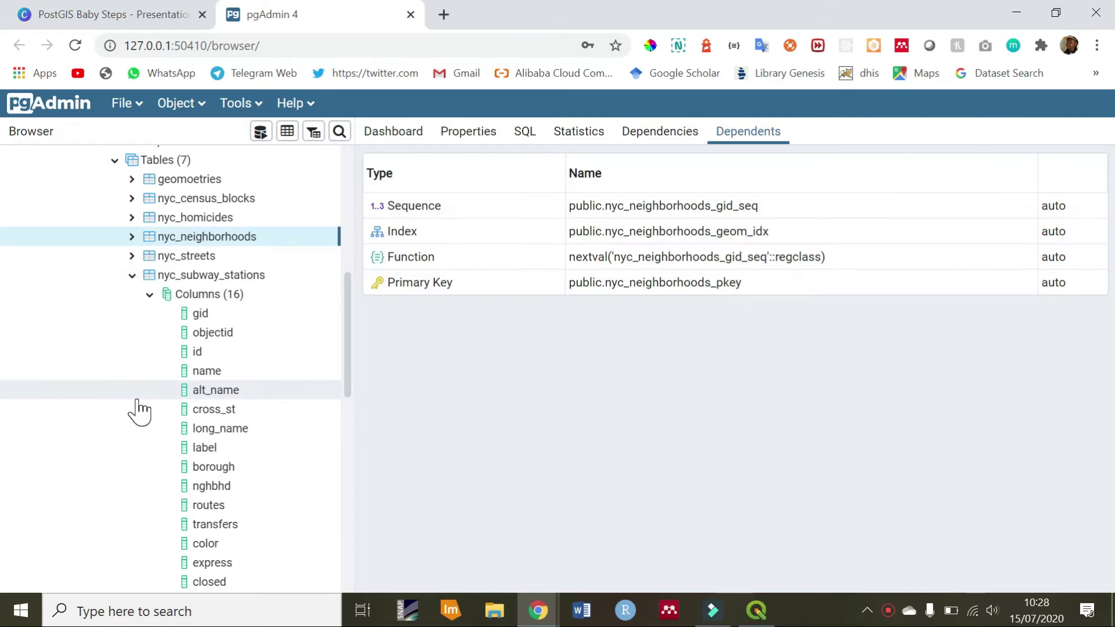
left_click(128, 276)
key("Down")
key("Down")
key("Left")
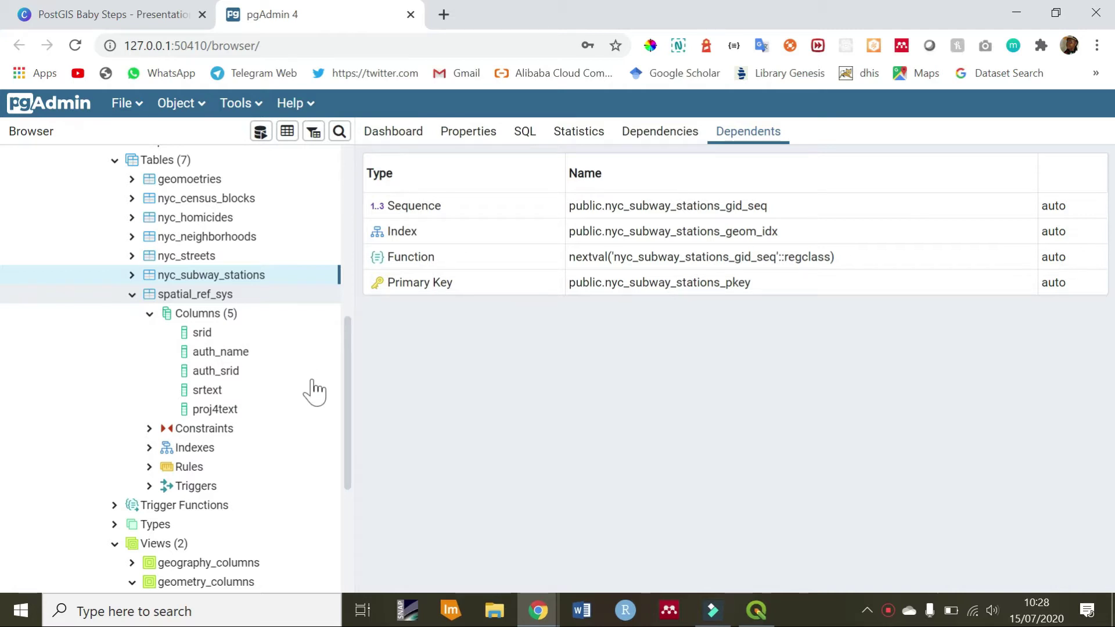
left_click(773, 614)
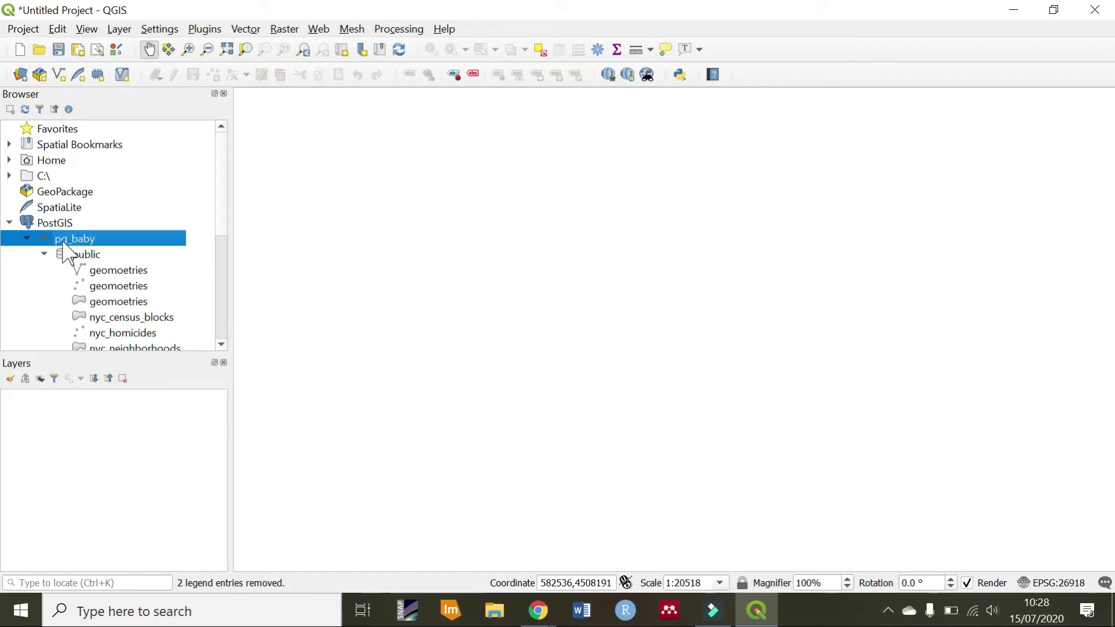
Delete the pg_baby connection under PostGIS in the QGIS Browser and confirm
left_click(70, 223)
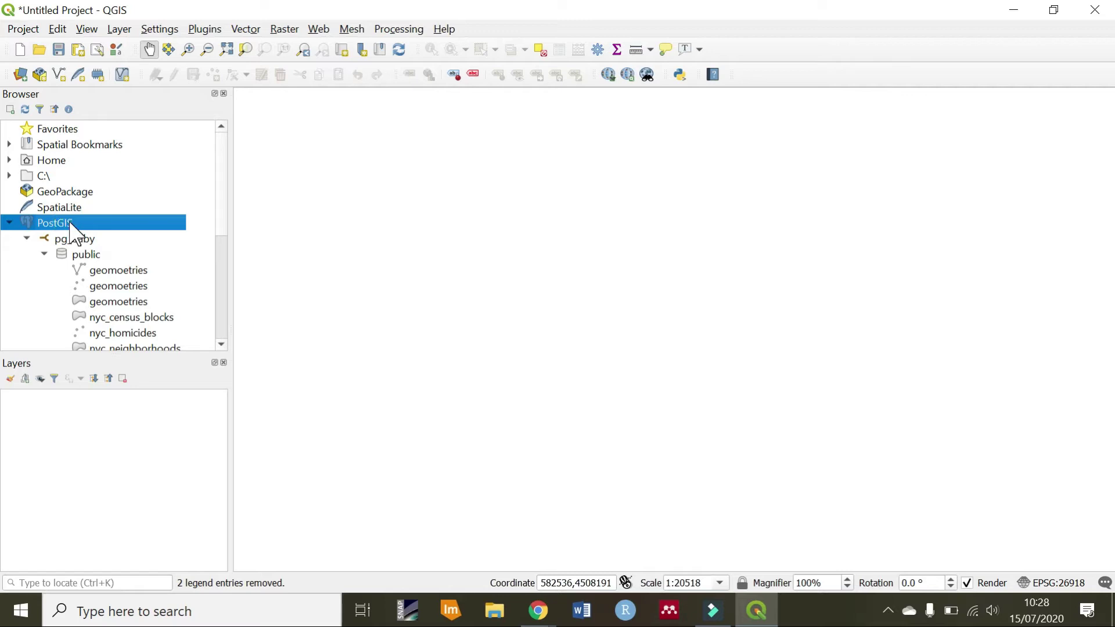
left_click(76, 239)
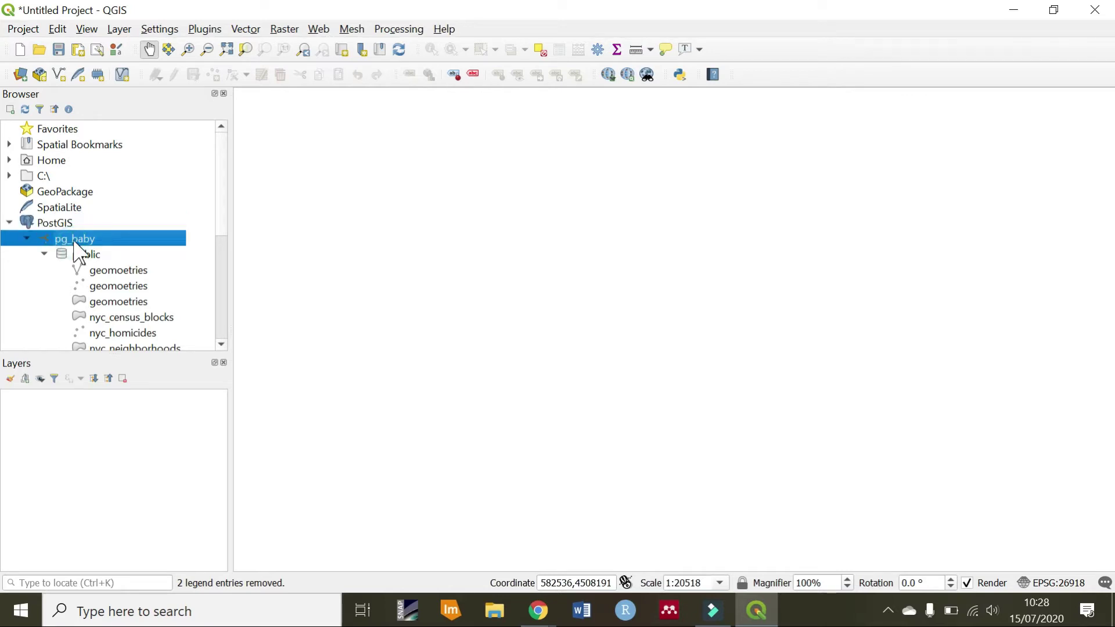
right_click(74, 240)
left_click(124, 290)
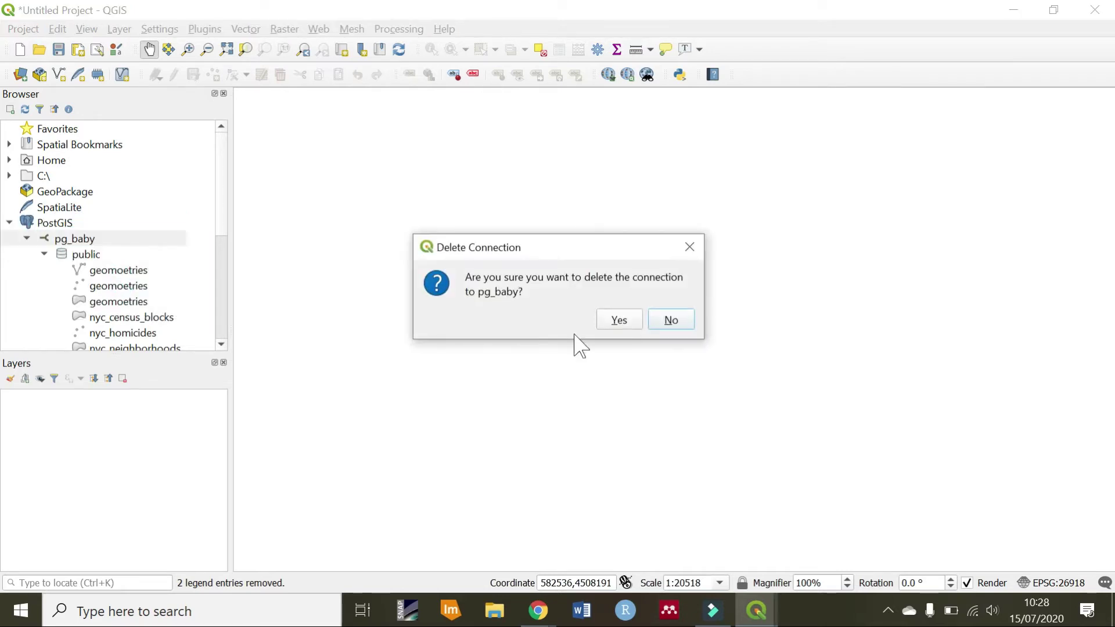
left_click(619, 317)
left_click(75, 224)
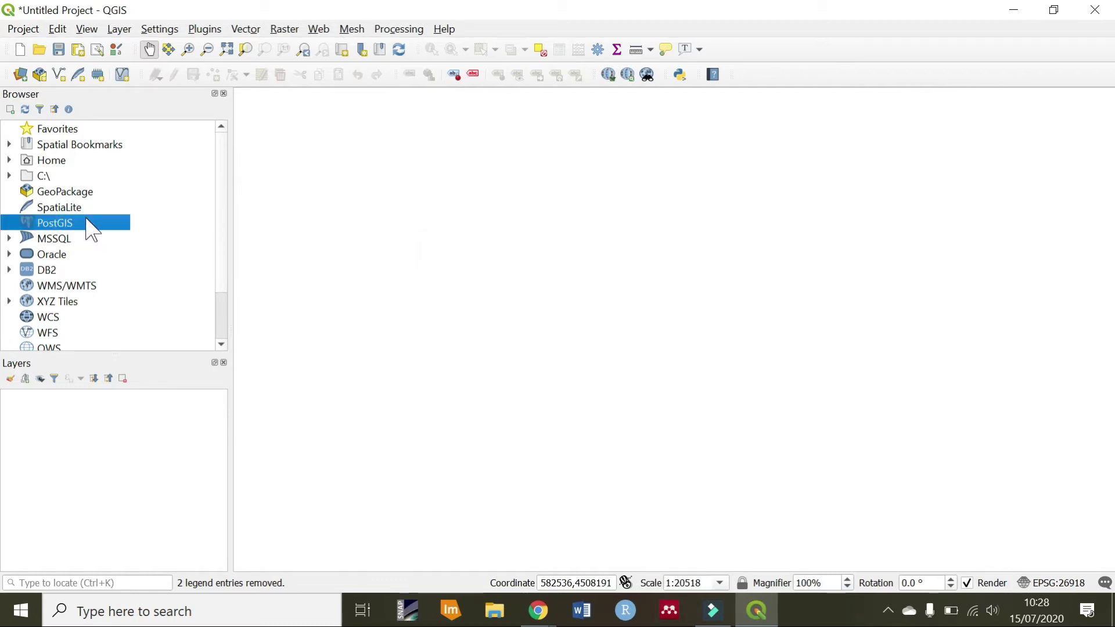
right_click(740, 44)
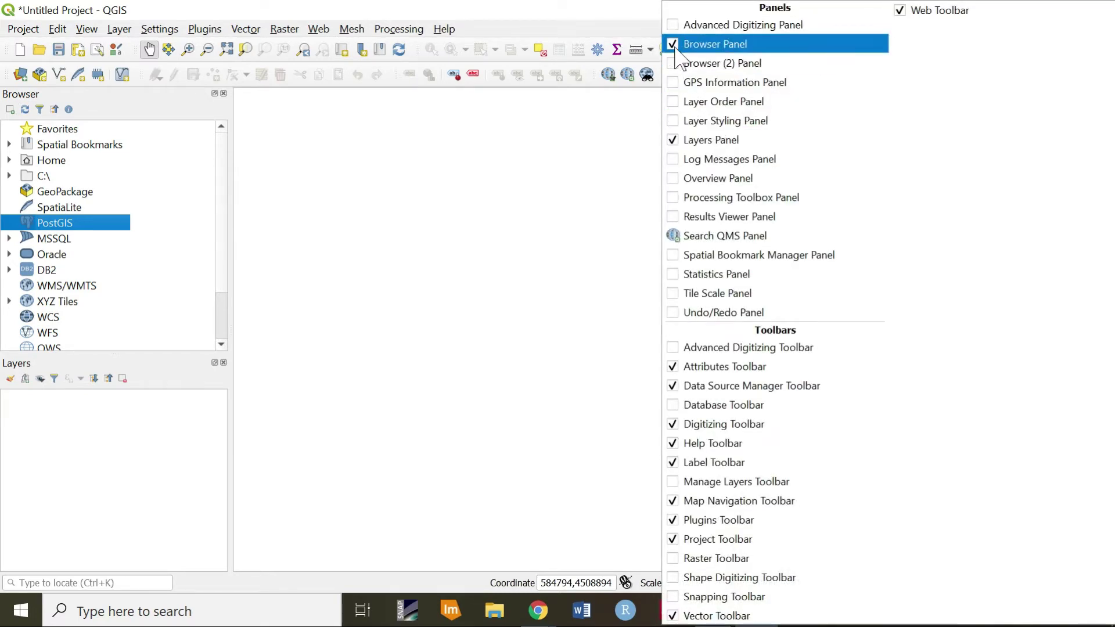
left_click(527, 149)
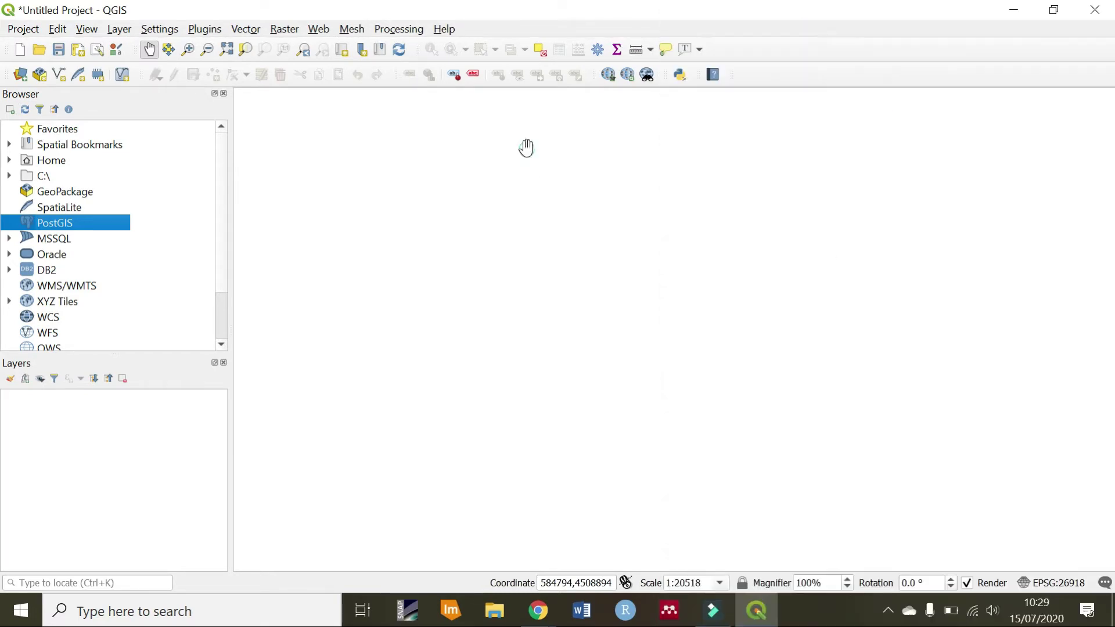
Start a new PostGIS connection named pg_baby with host localhost and database pg_baby
right_click(38, 225)
left_click(57, 228)
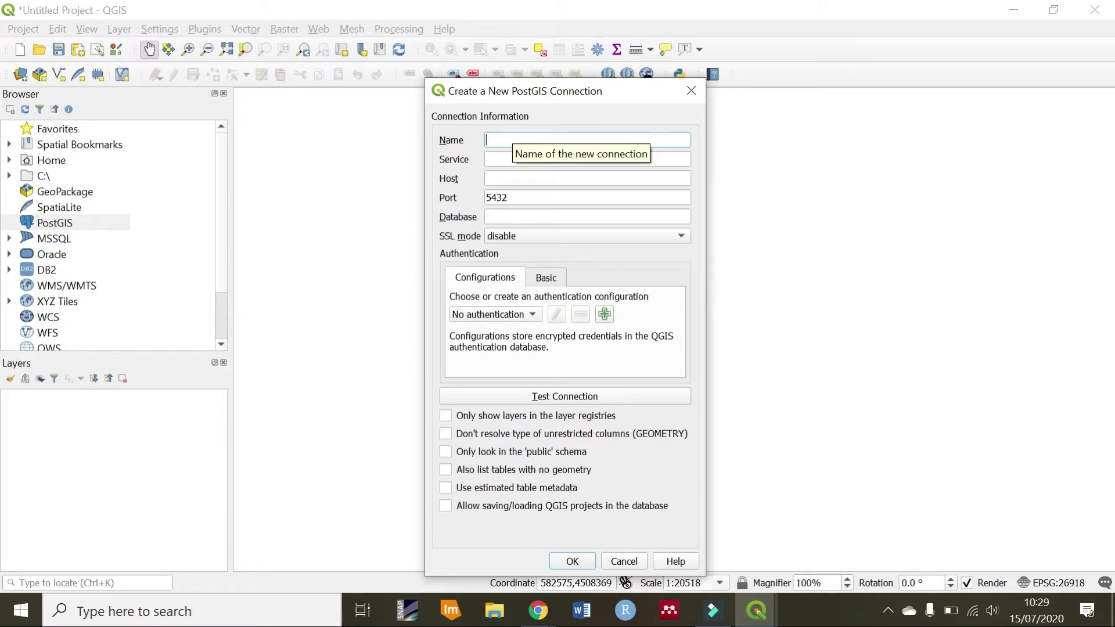
type("pg_baby")
left_click(487, 179)
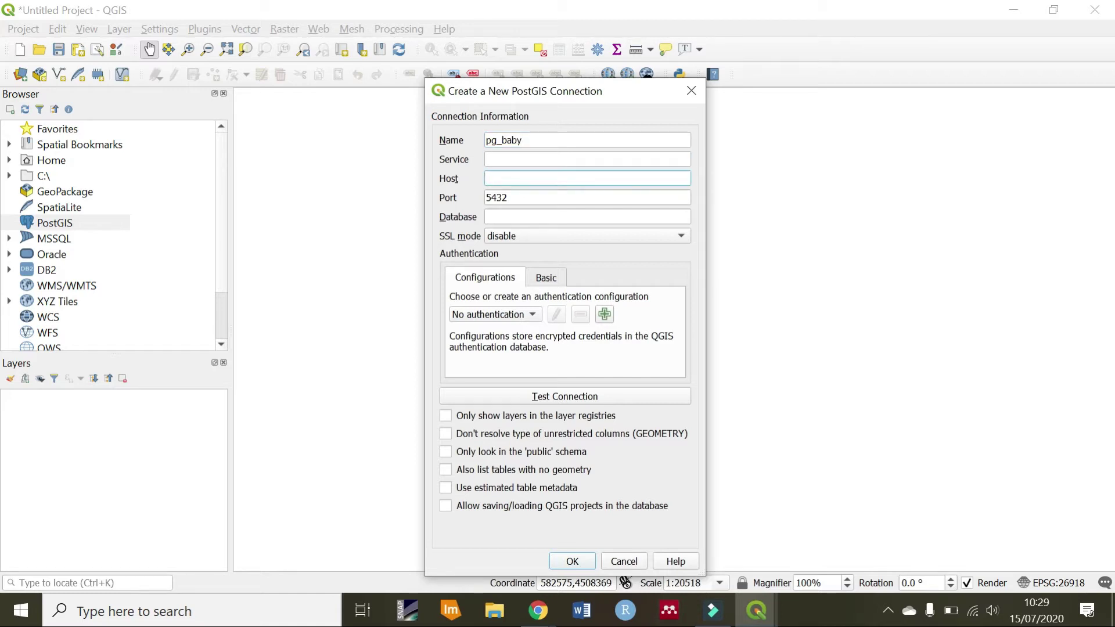
type("localhost")
key("Tab")
left_click(488, 216)
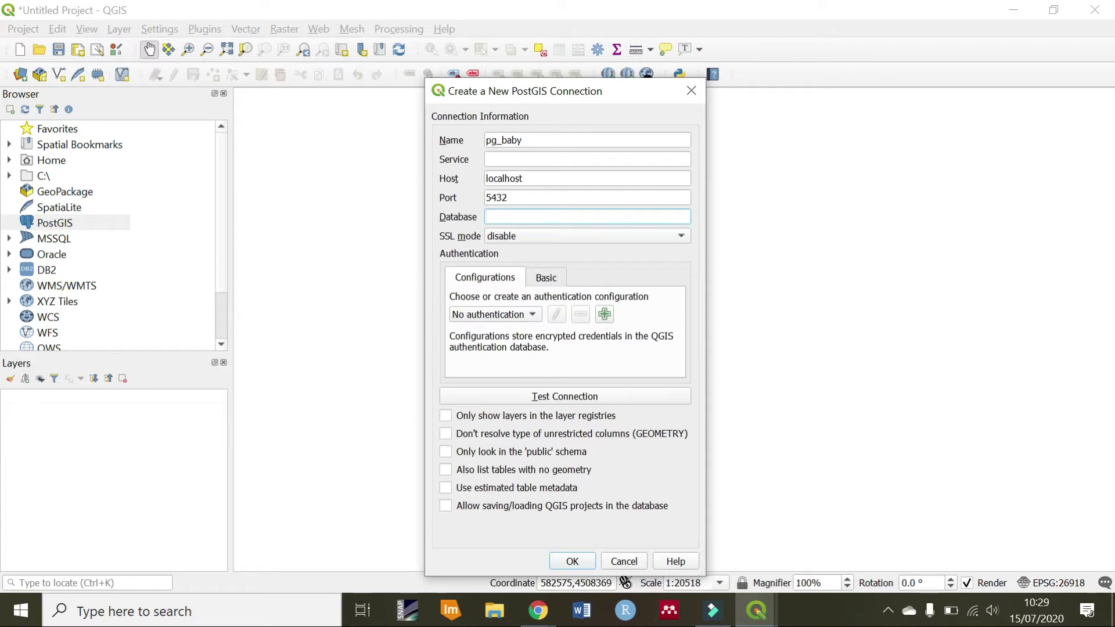
type("pg_baby")
Enter the database user name and password under Basic authentication, test, and save the connection
left_click(555, 282)
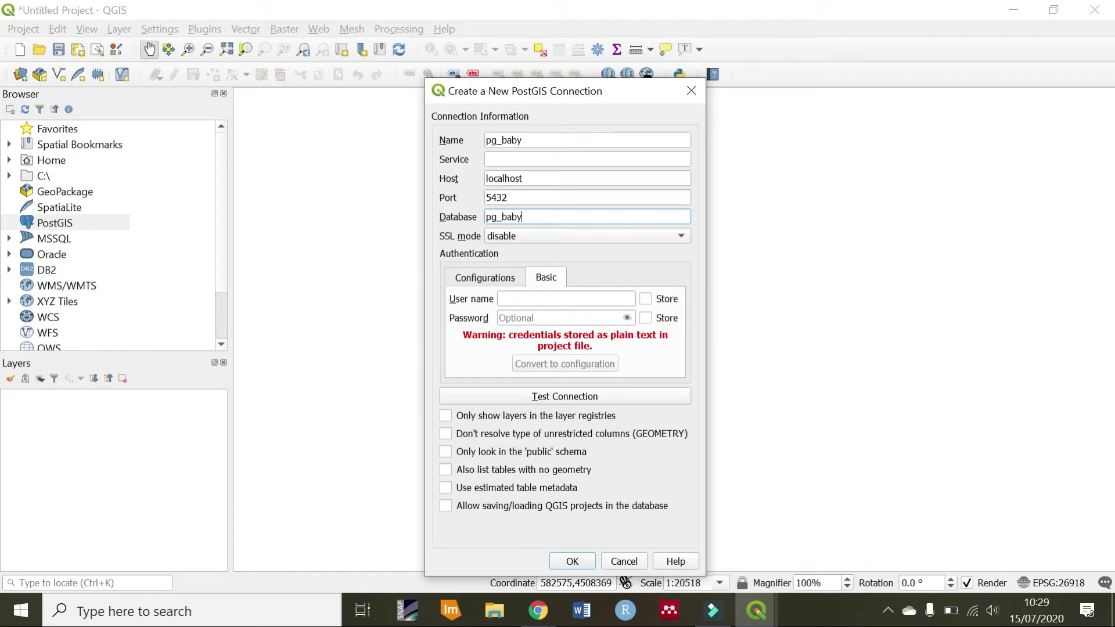
left_click(548, 298)
type("postgres")
left_click(542, 317)
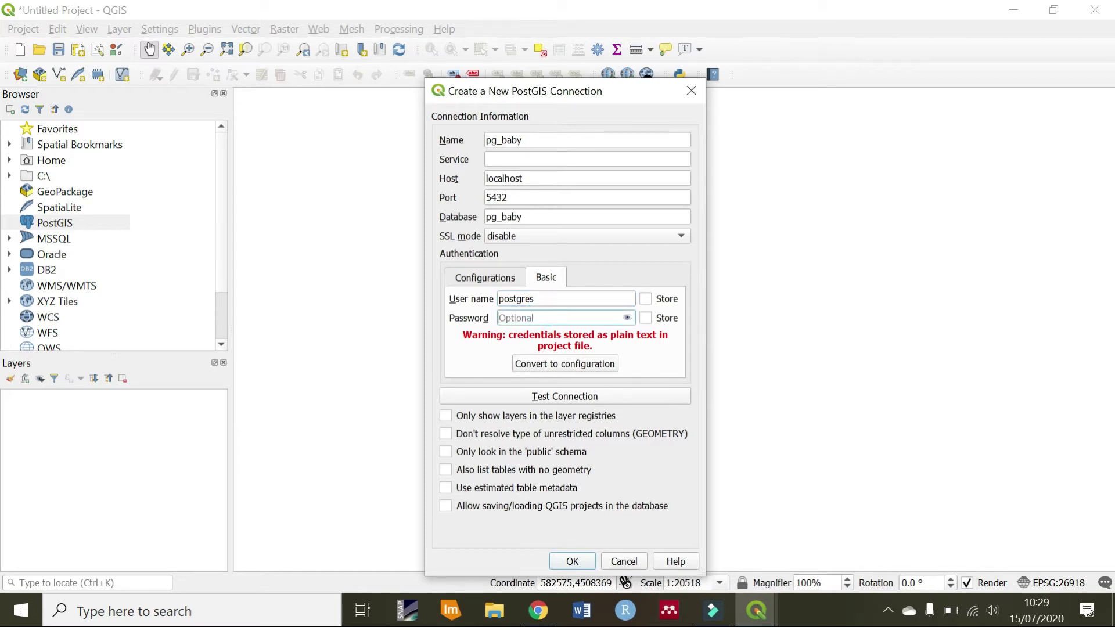
type("postgres")
key("BackSpace")
key("BackSpace")
key("BackSpace")
key("BackSpace")
key("BackSpace")
key("BackSpace")
key("BackSpace")
key("BackSpace")
type("12345678")
left_click(552, 396)
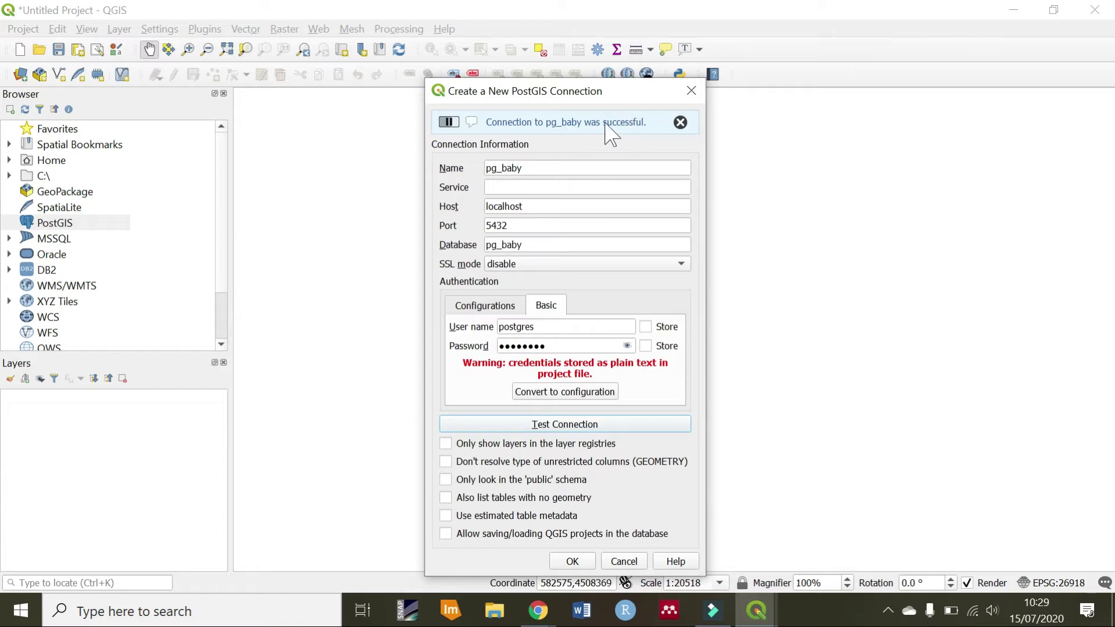
left_click(581, 561)
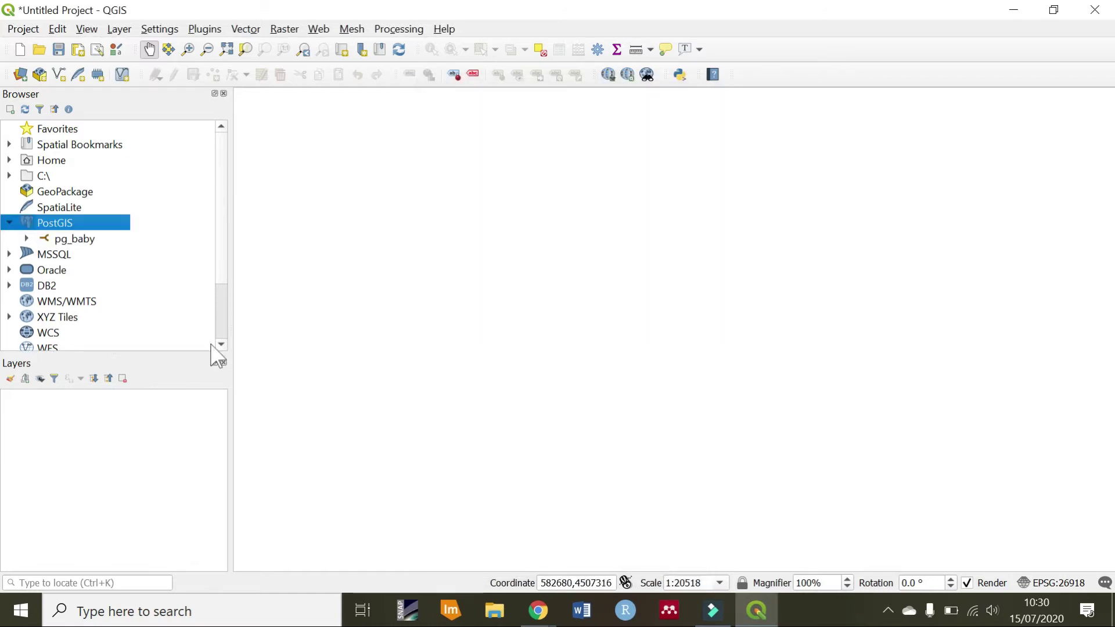
Expand pg_baby > public to list tables such as nyc_census_blocks, nyc_streets and nyc_subway_stations
left_click(27, 239)
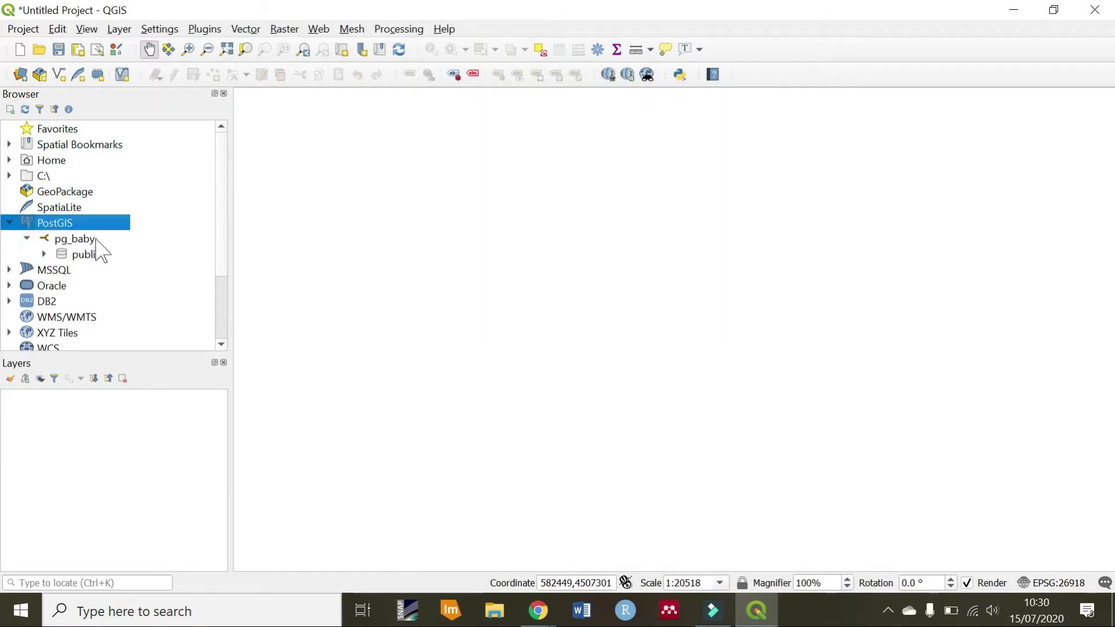
left_click(44, 254, "shift")
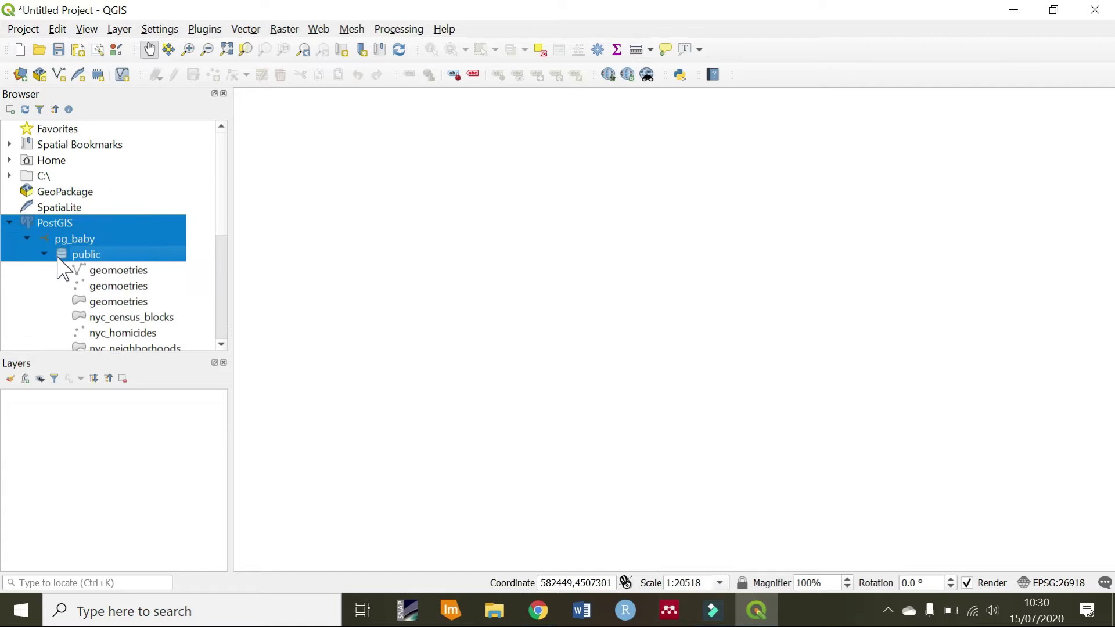
scroll(64, 267, "down", 1)
mouse_move(539, 609)
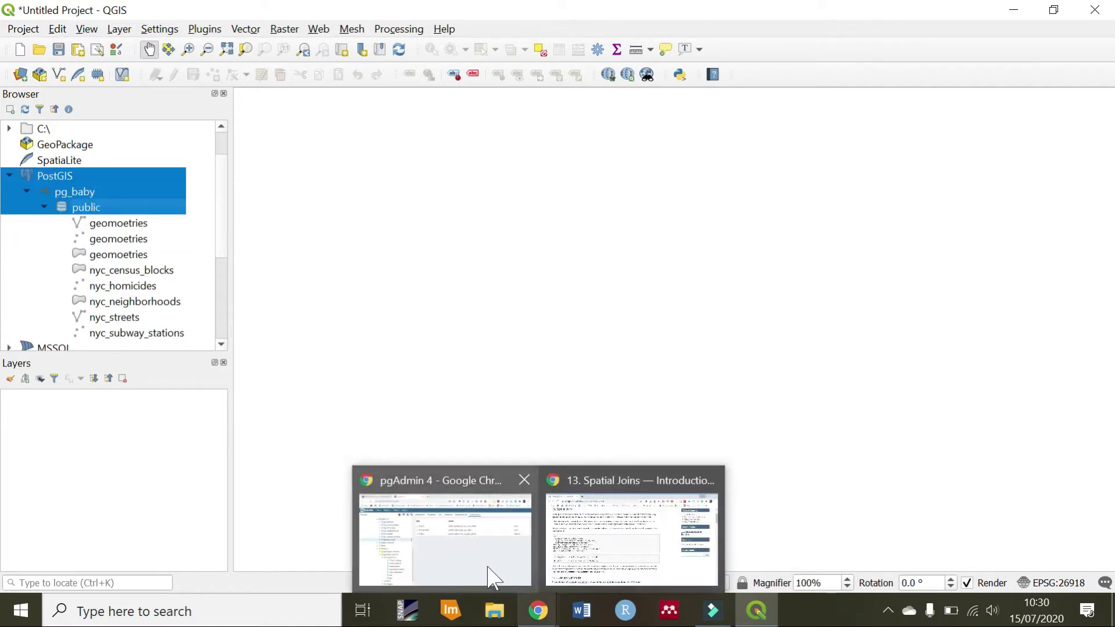
left_click(488, 578)
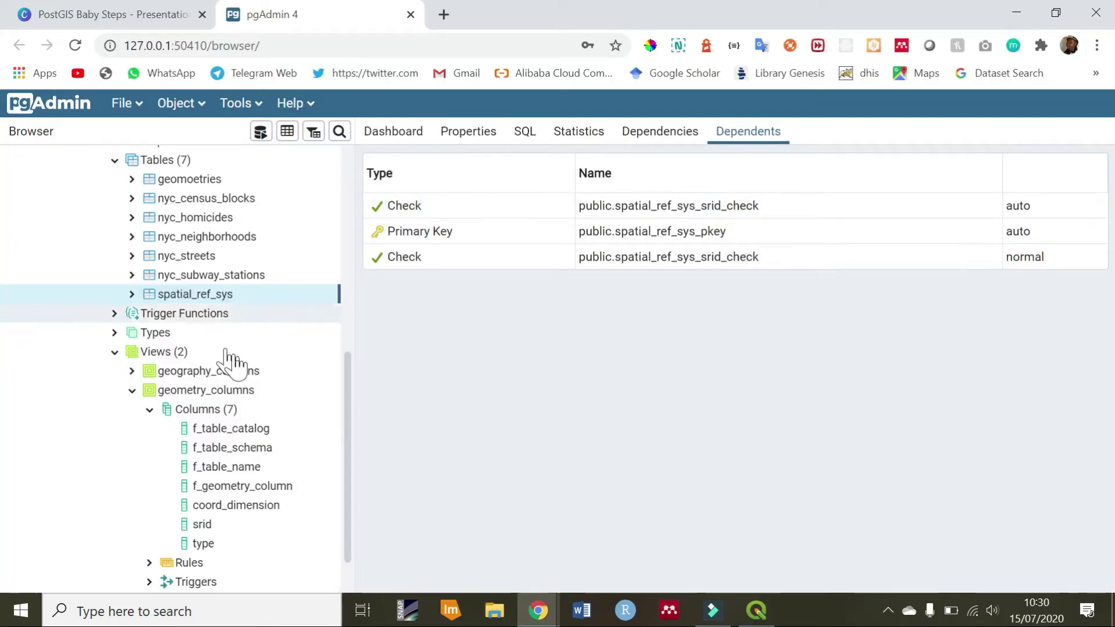
scroll(256, 316, "up", 3)
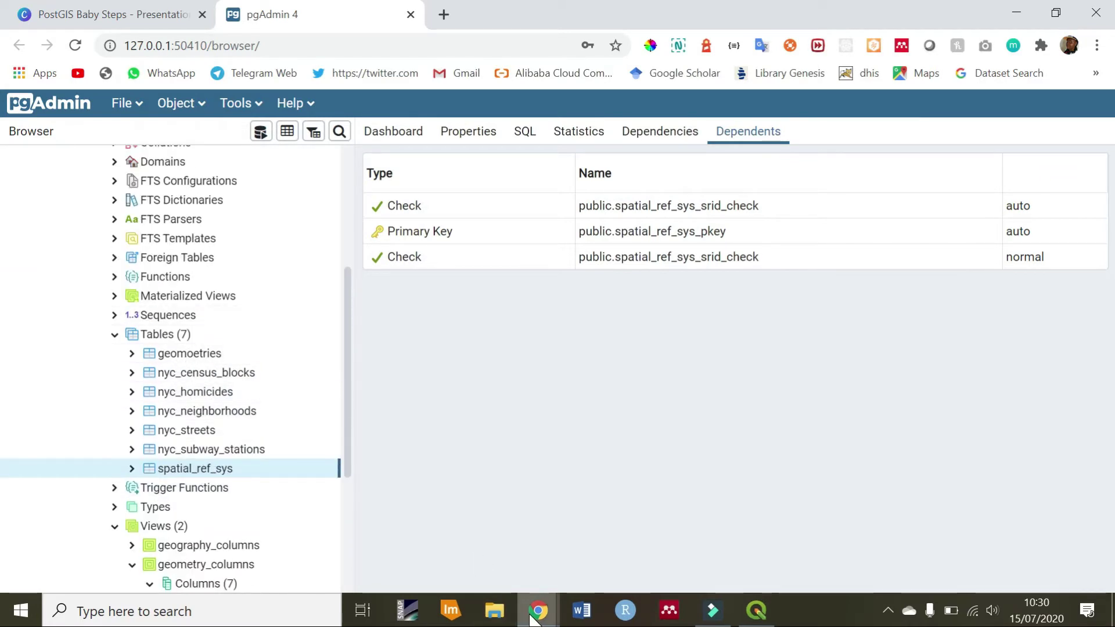
left_click(757, 610)
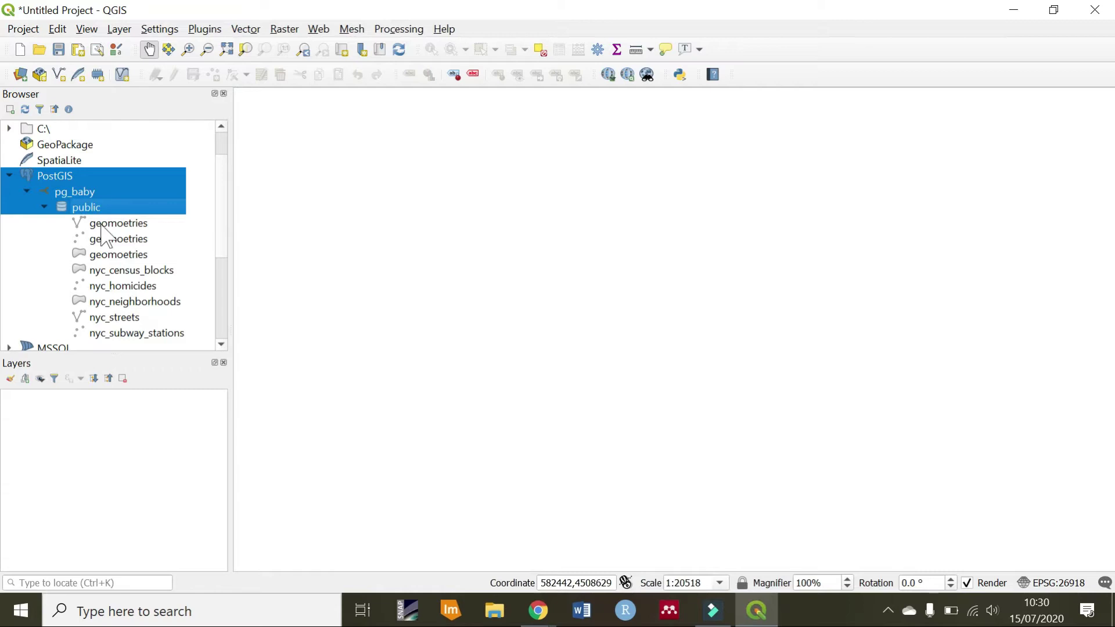
left_click(281, 299)
left_click(102, 211)
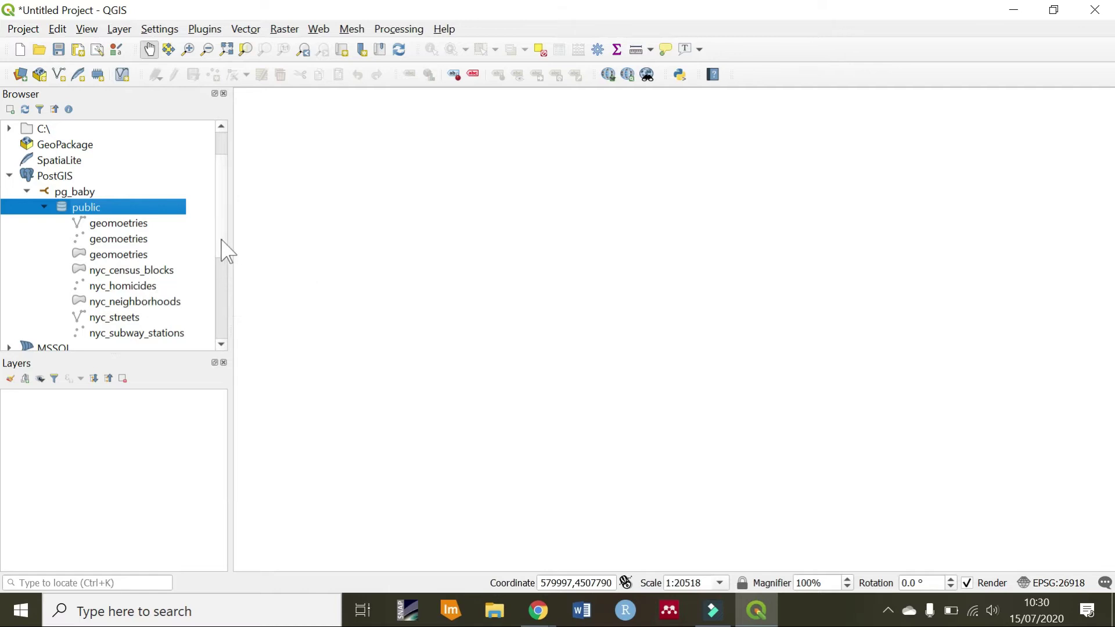
scroll(226, 256, "down", 1)
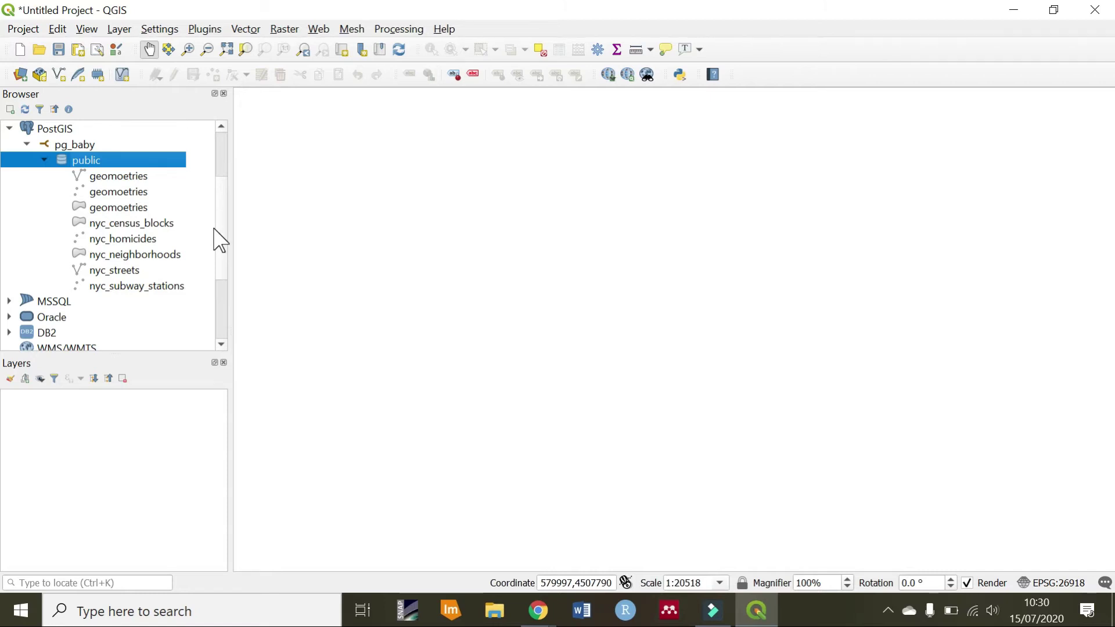
left_click(107, 224)
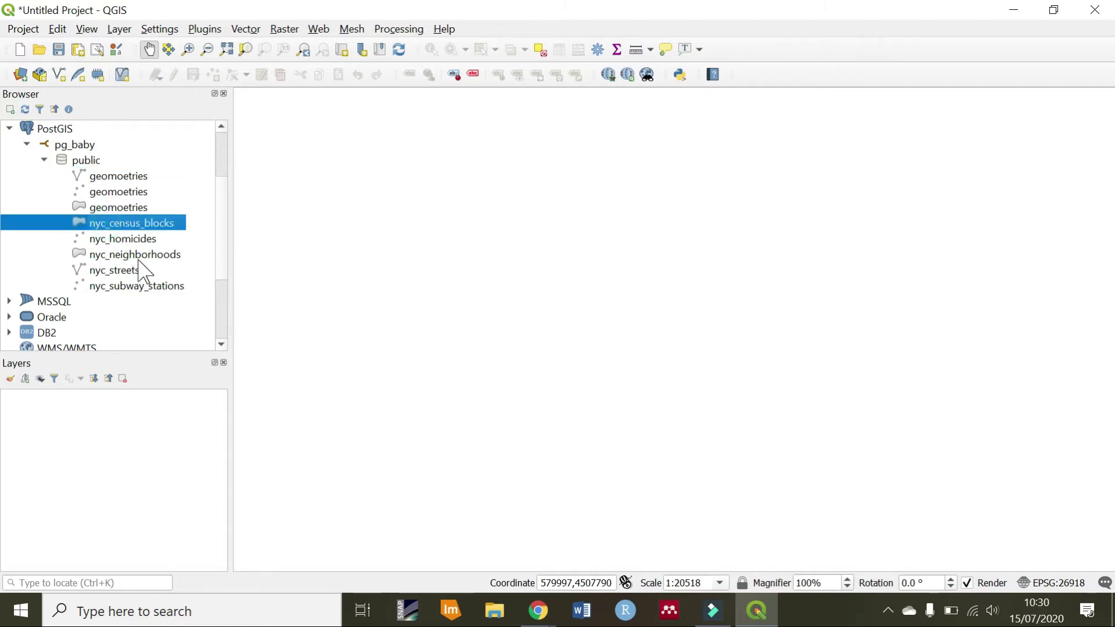
left_click(138, 259)
left_click_drag(146, 268, 474, 269)
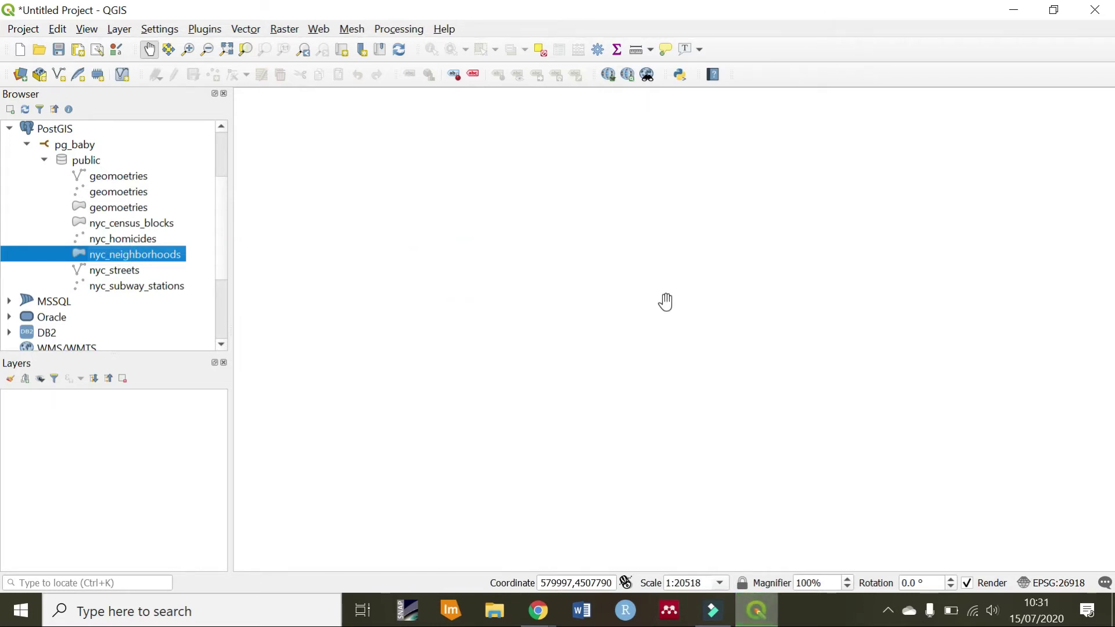
left_click_drag(727, 316, 644, 312)
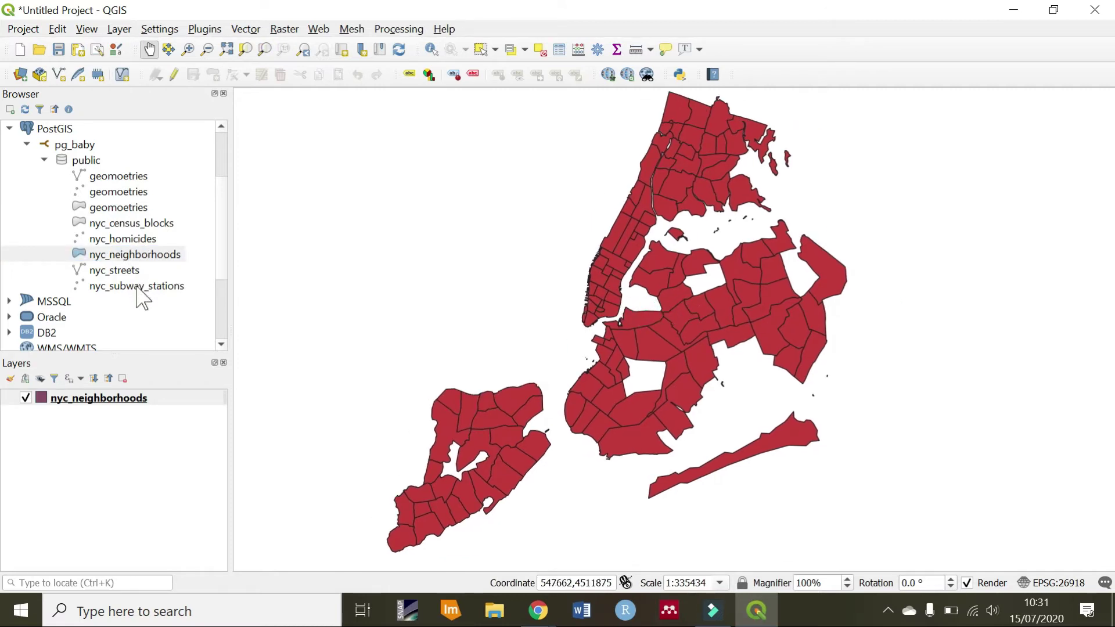
left_click_drag(138, 287, 506, 289)
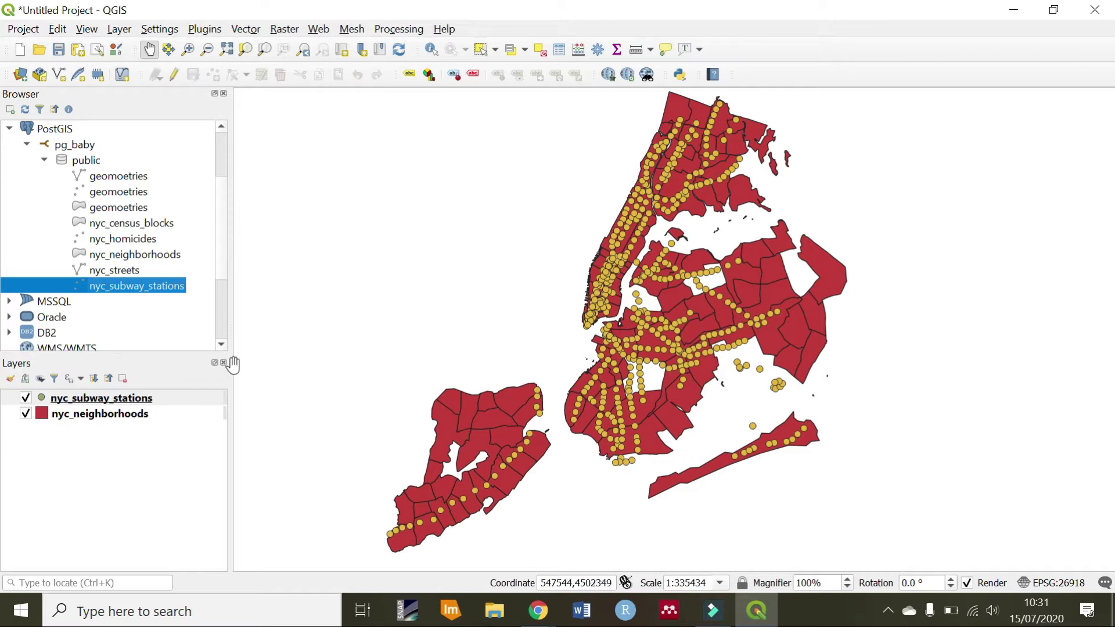
scroll(224, 269, "down", 1)
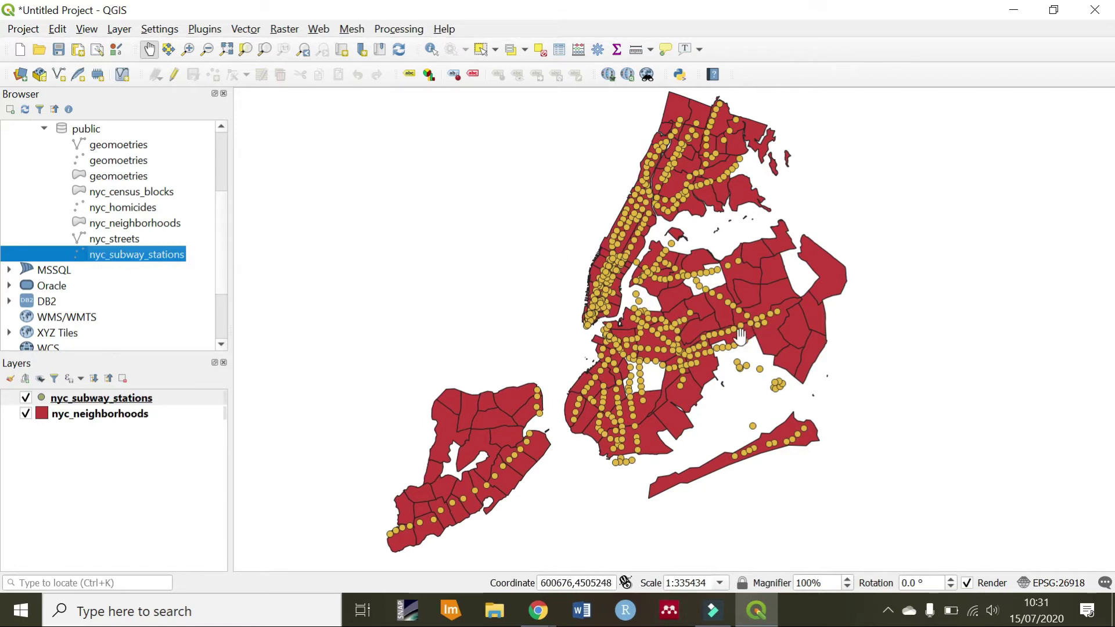
Open the nyc_subway_stations attribute table and sort its 491 stations ascending by name
right_click(81, 401)
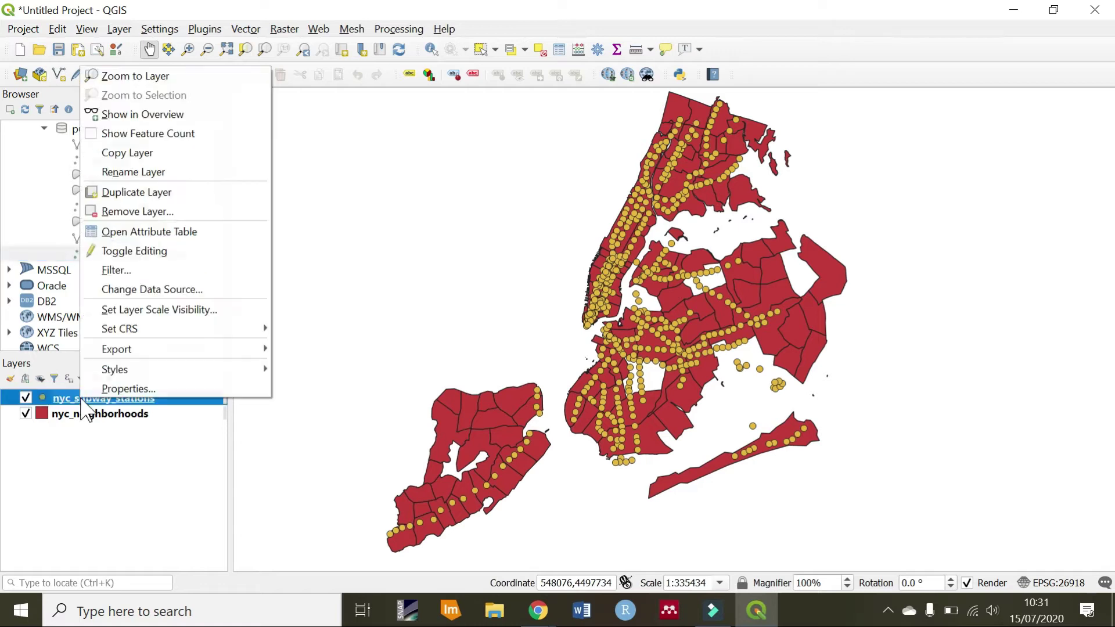
left_click(145, 235)
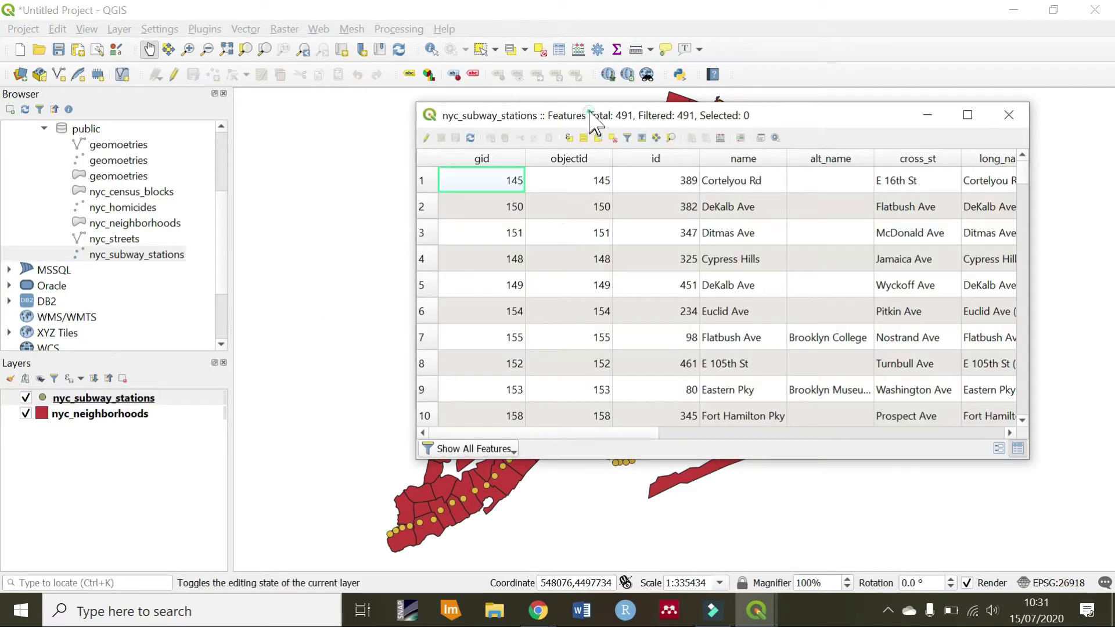
left_click_drag(590, 117, 407, 124)
left_click_drag(439, 442, 498, 443)
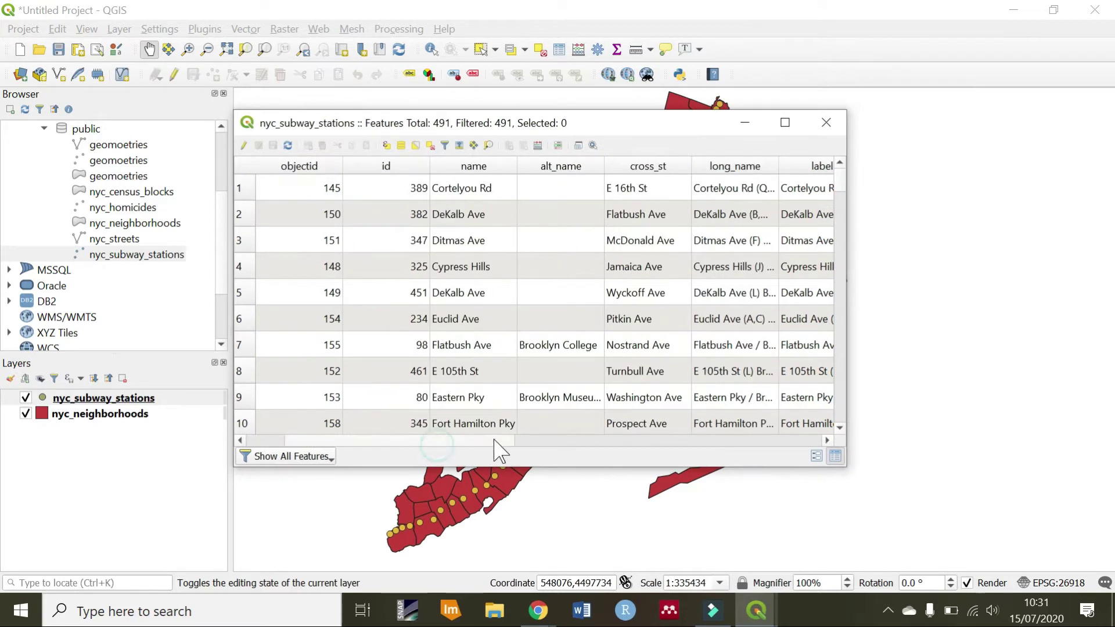
left_click(475, 167)
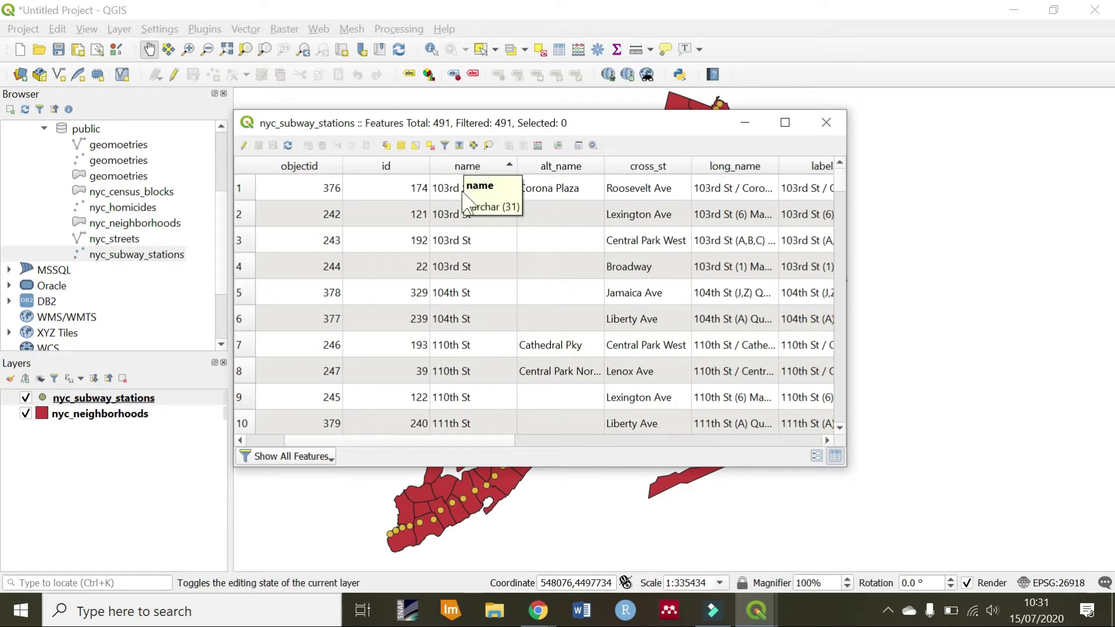
scroll(456, 255, "down", 1)
scroll(456, 256, "up", 1)
scroll(456, 244, "down", 3)
scroll(459, 233, "down", 1)
scroll(470, 180, "up", 4)
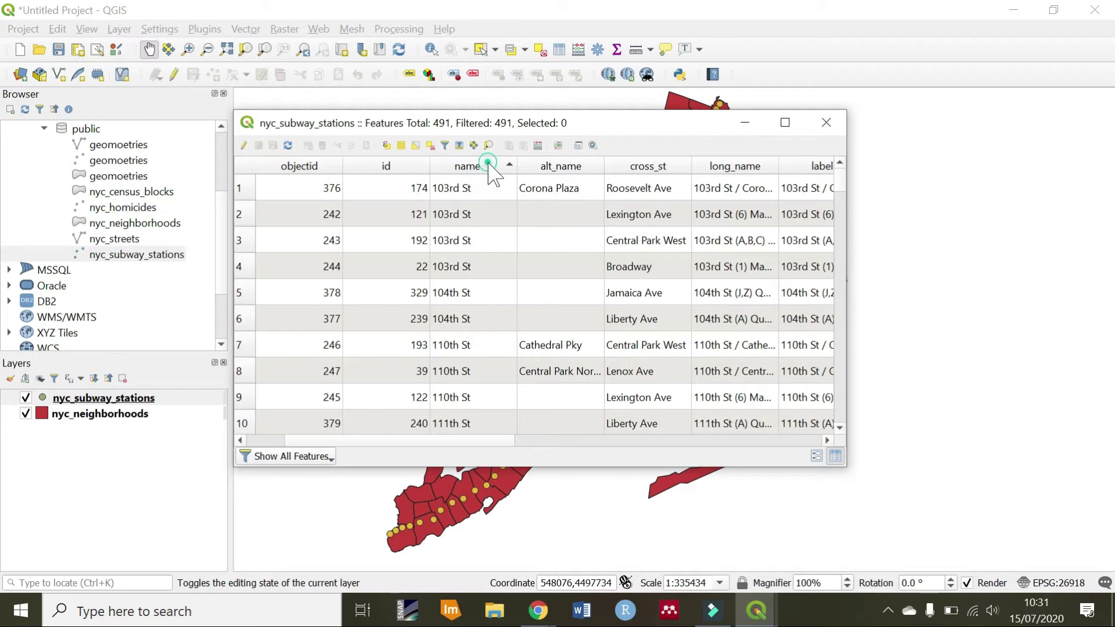
left_click(484, 168)
left_click(471, 174)
Scroll to the Broad St station and select its row
scroll(453, 268, "down", 18)
scroll(479, 366, "down", 20)
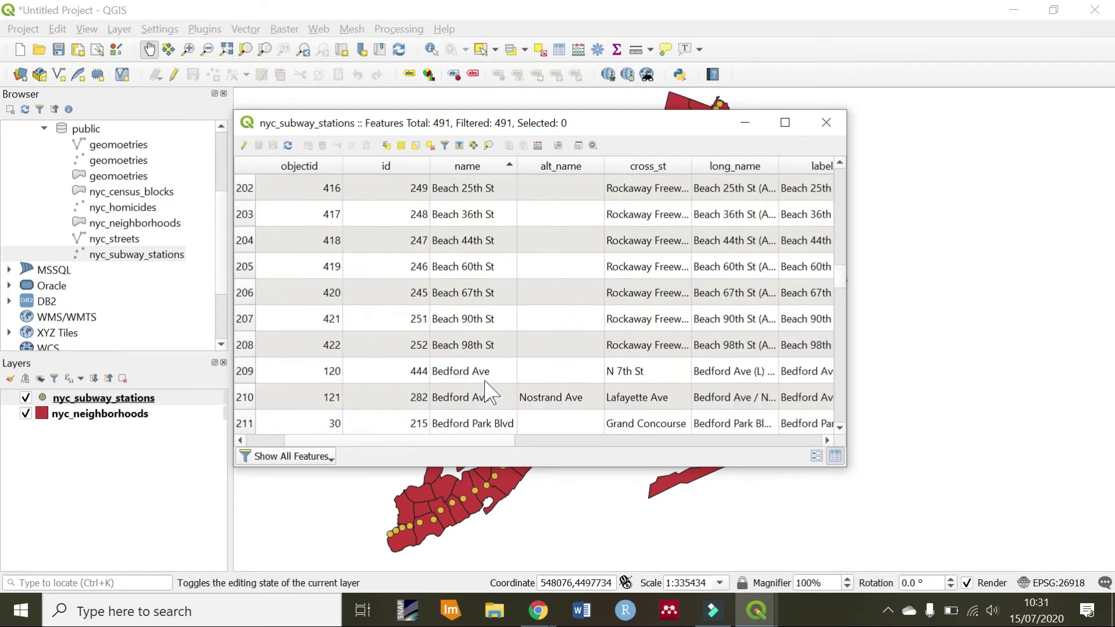
scroll(488, 393, "down", 15)
scroll(468, 250, "up", 1)
scroll(471, 256, "up", 1)
left_click(468, 241)
left_click(245, 240)
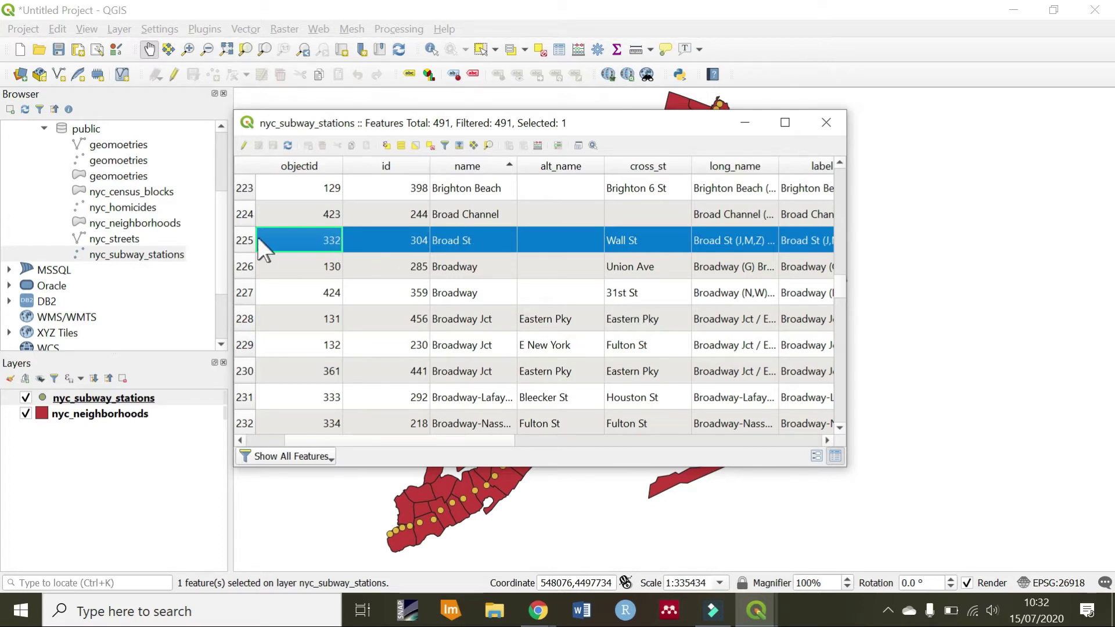
left_click_drag(538, 115, 412, 125)
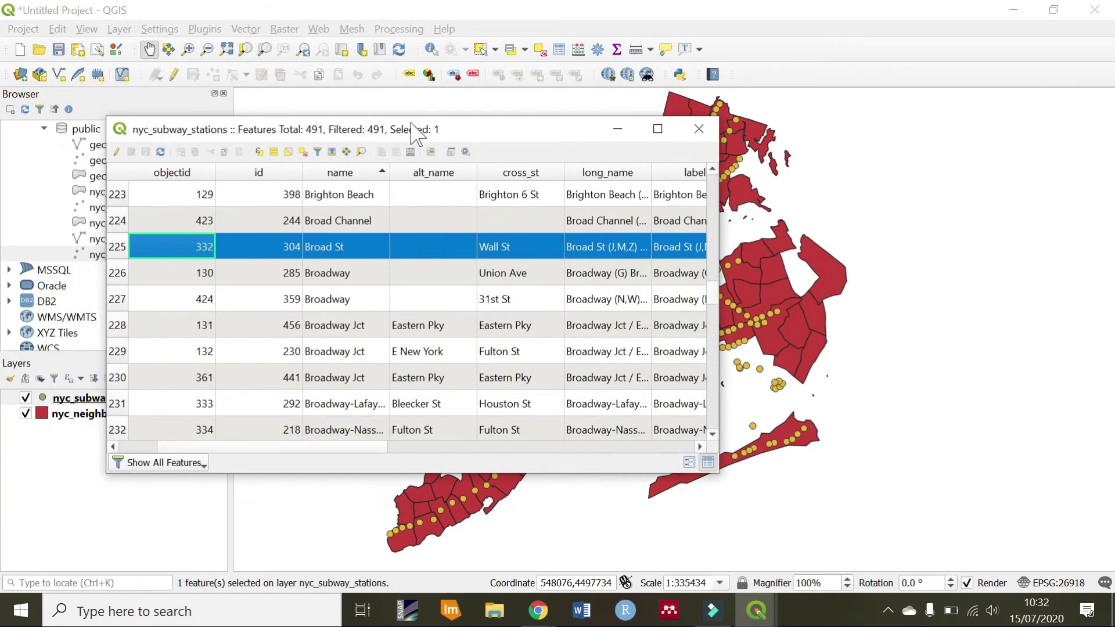
Zoom the map to the selected Broad St station and zoom in closer
left_click(361, 153)
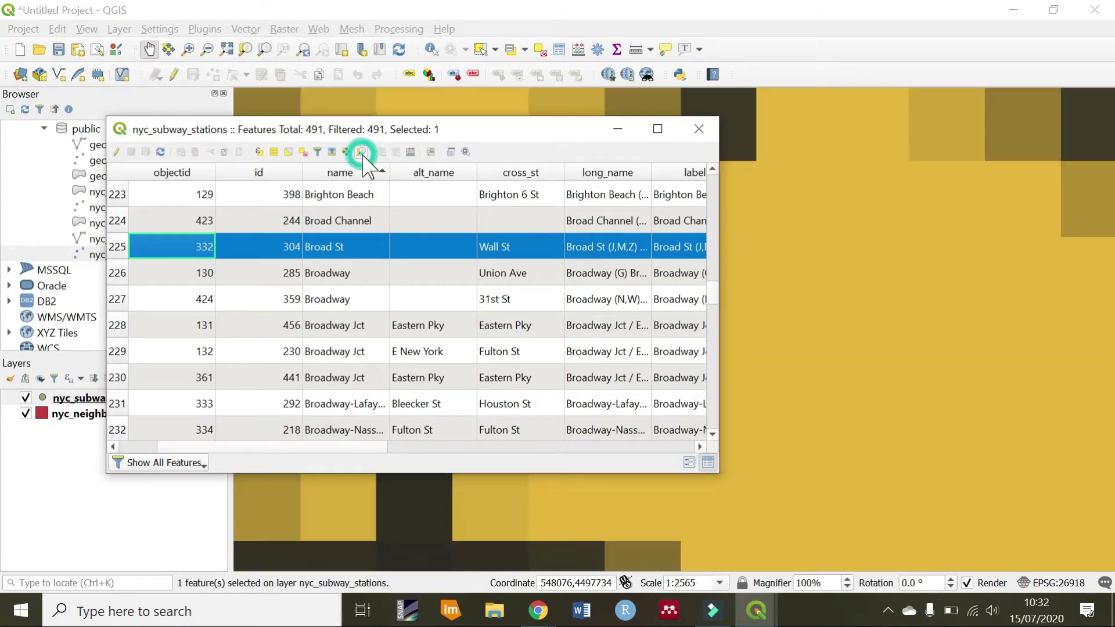
scroll(835, 238, "up", 1)
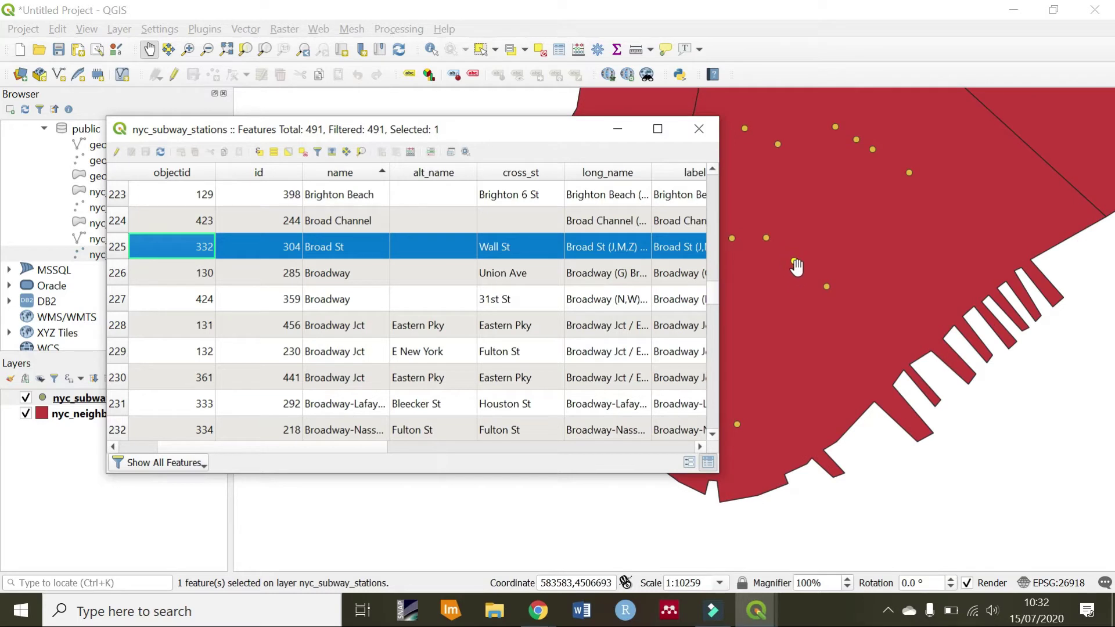
left_click_drag(589, 132, 429, 133)
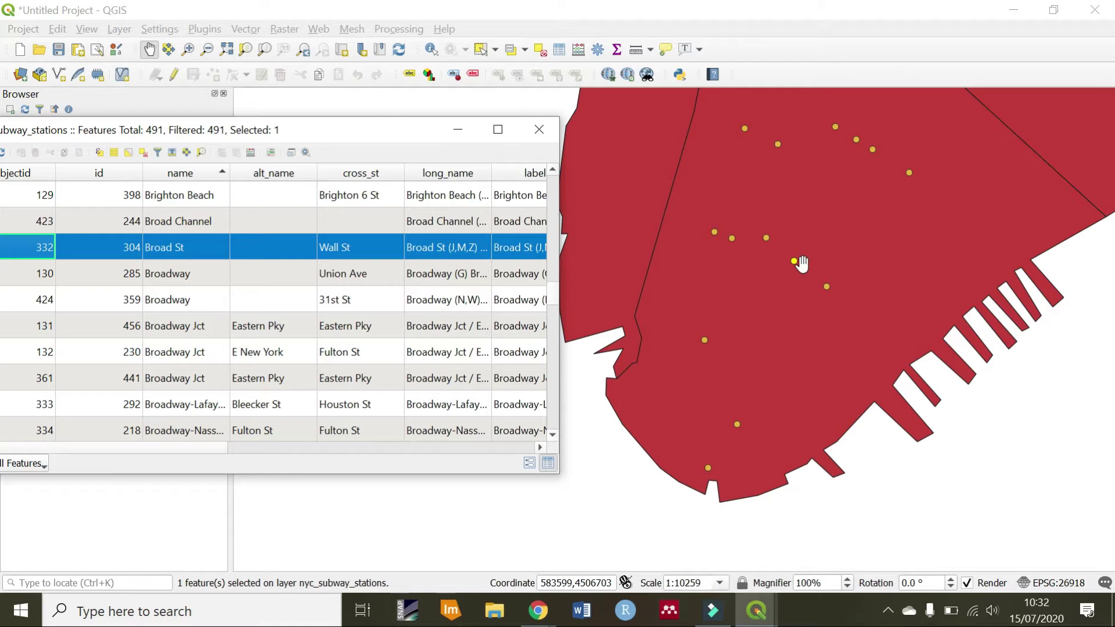
scroll(802, 264, "up", 1)
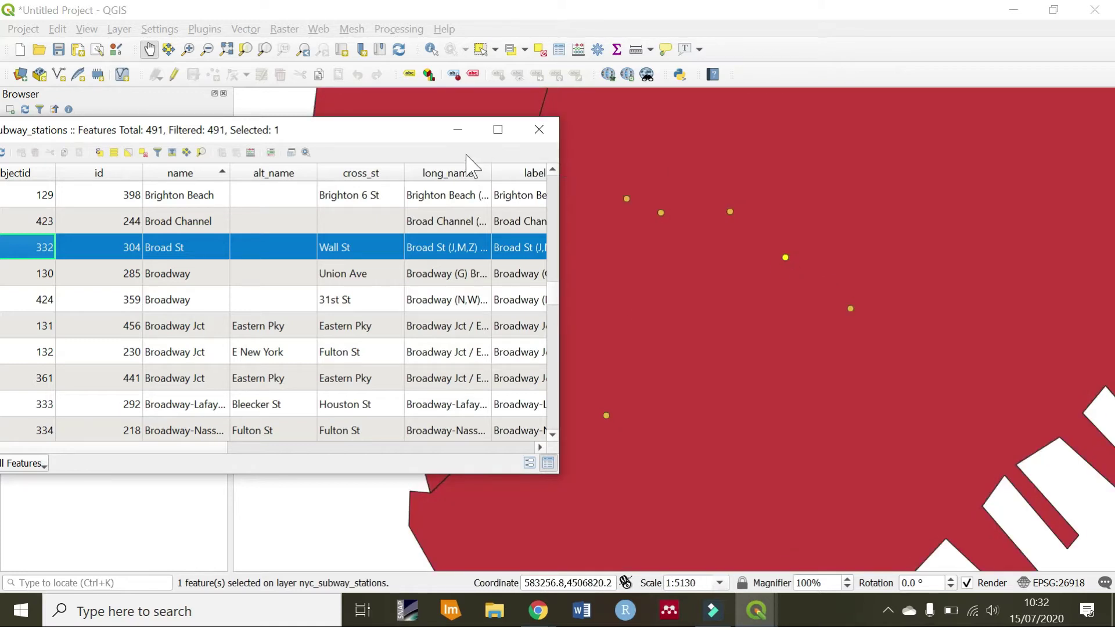
left_click_drag(402, 129, 468, 126)
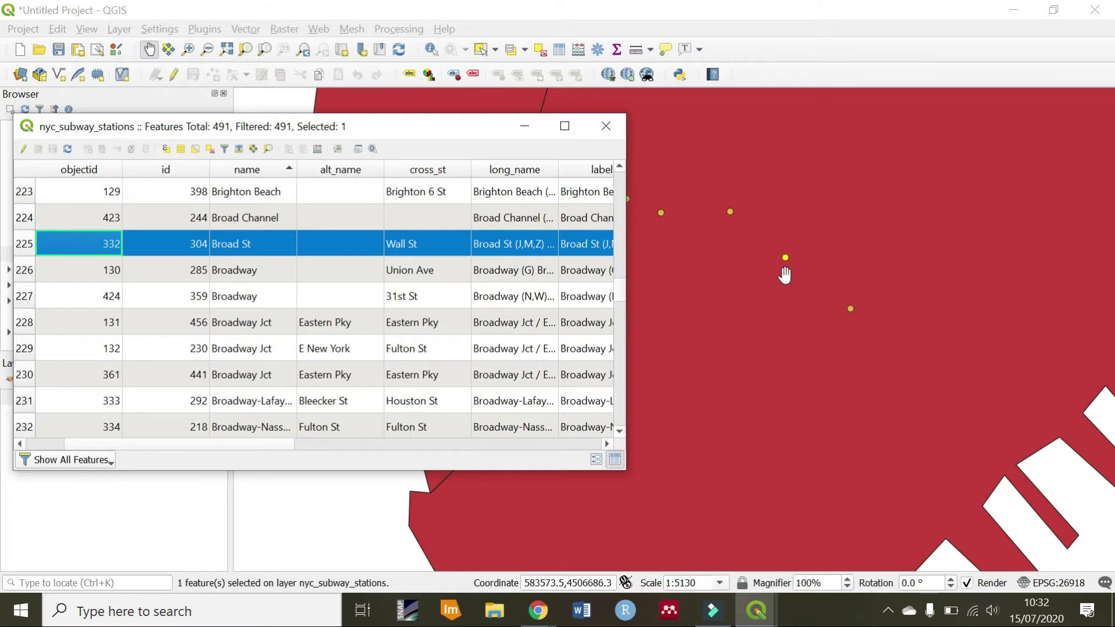
left_click_drag(451, 128, 705, 132)
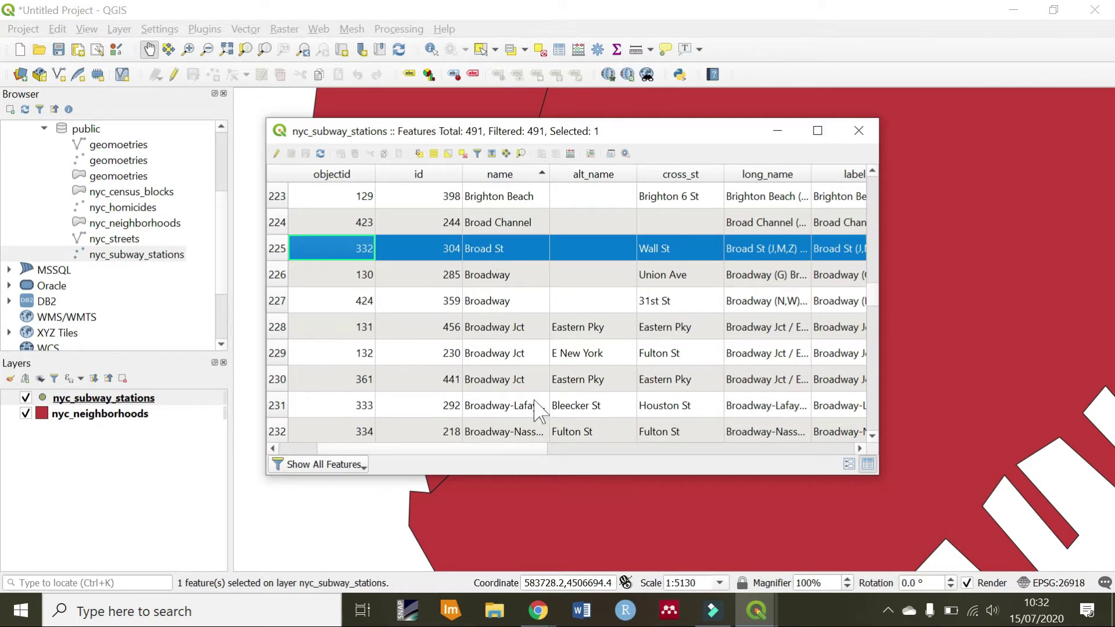
left_click_drag(520, 448, 405, 424)
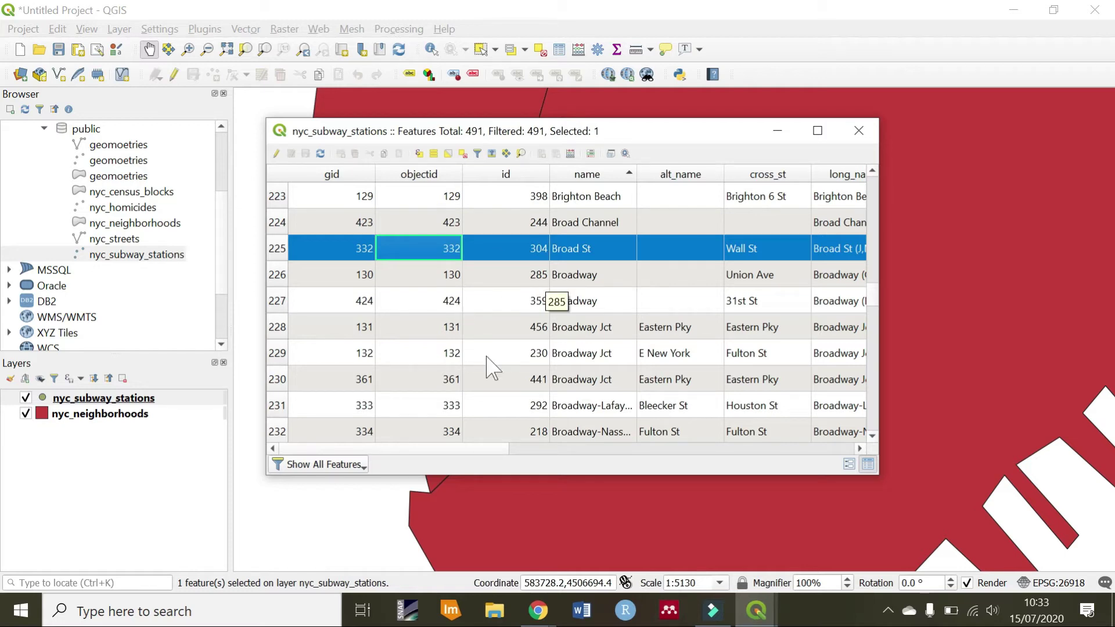
Open Join Attributes by Location from Vector > Data Management Tools
left_click(503, 32)
left_click(246, 29)
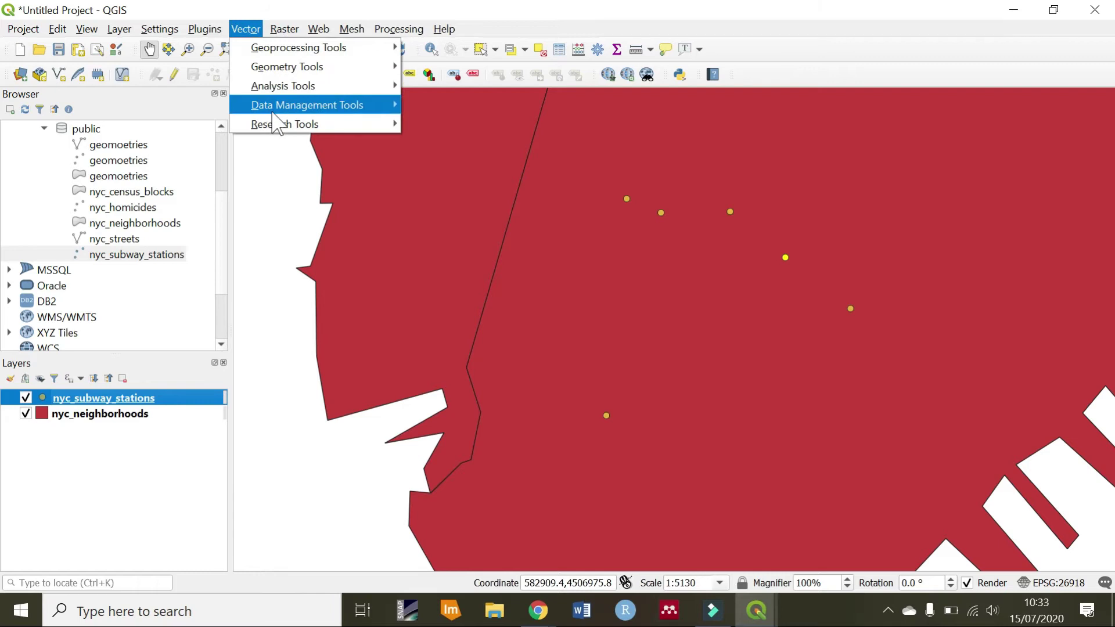
mouse_move(275, 106)
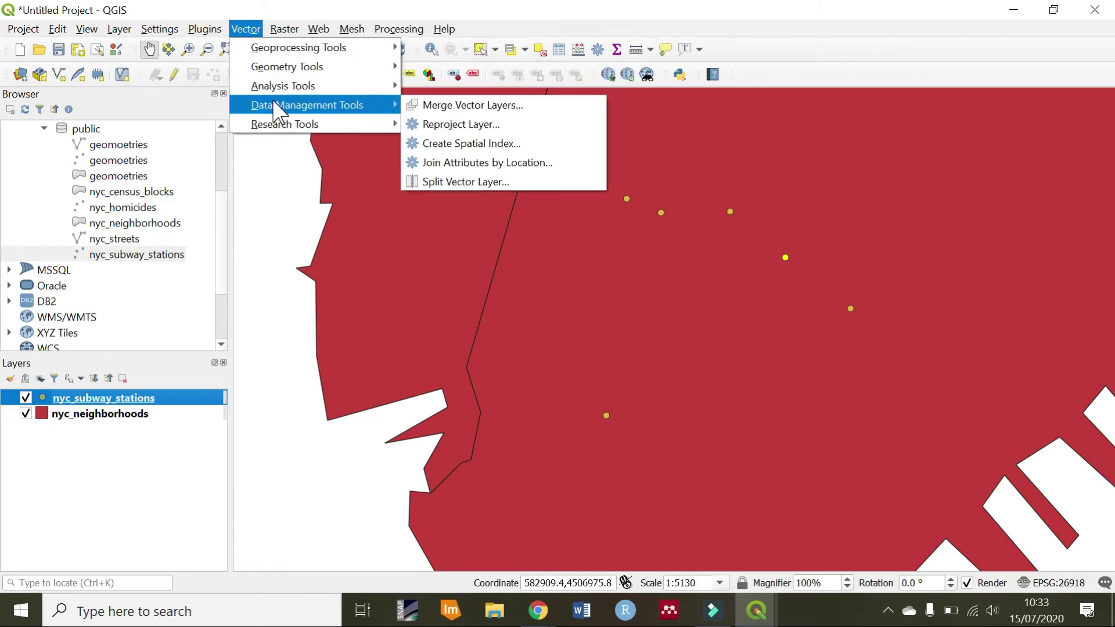
left_click(474, 165)
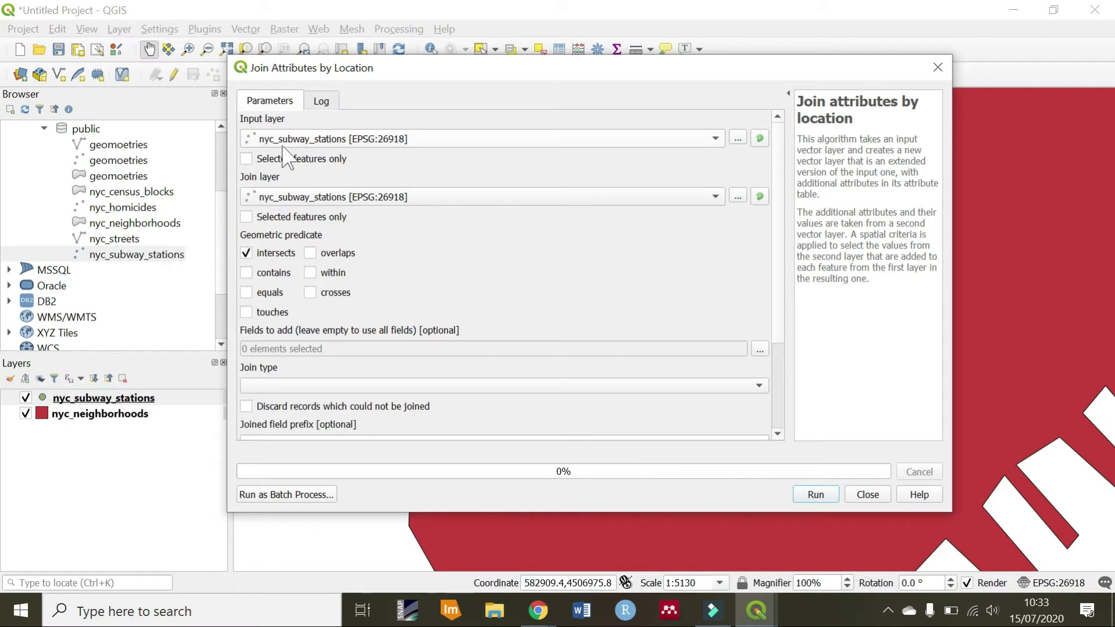
Set nyc_neighborhoods as input layer and nyc_subway_stations as join layer, unticking intersects
left_click(336, 146)
left_click(331, 120)
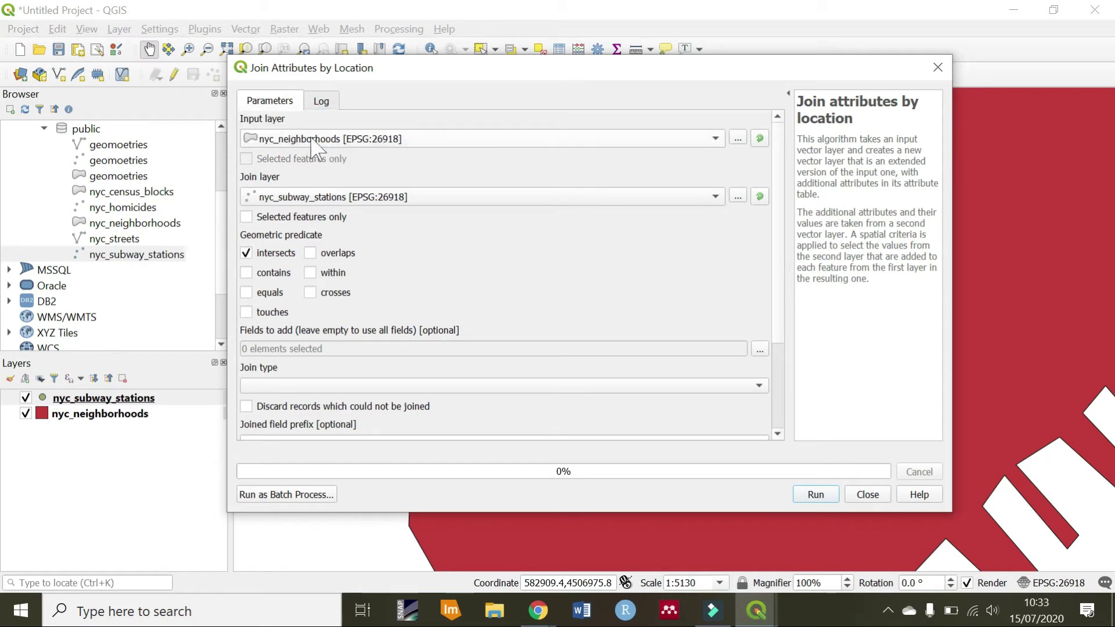
left_click(301, 197)
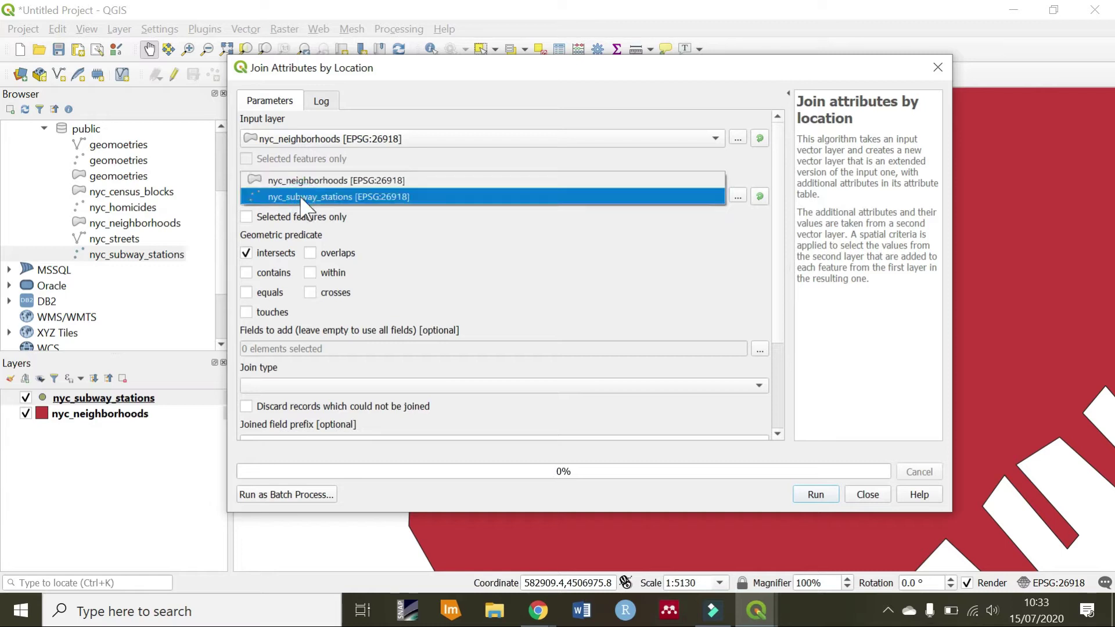
left_click(300, 197)
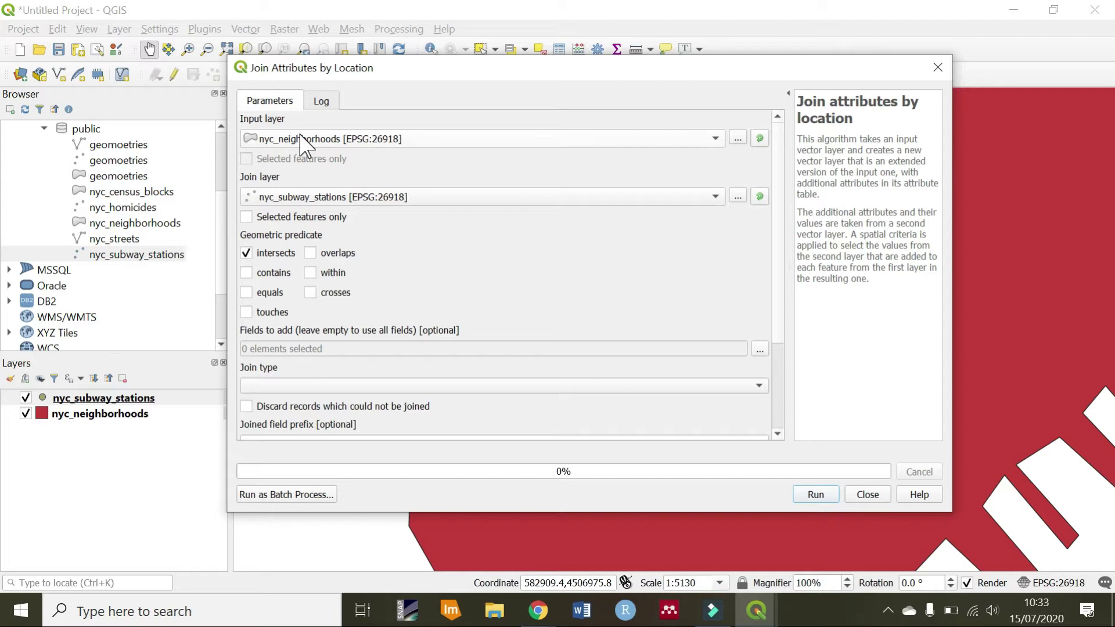
left_click(303, 142)
left_click(300, 155)
left_click(305, 189)
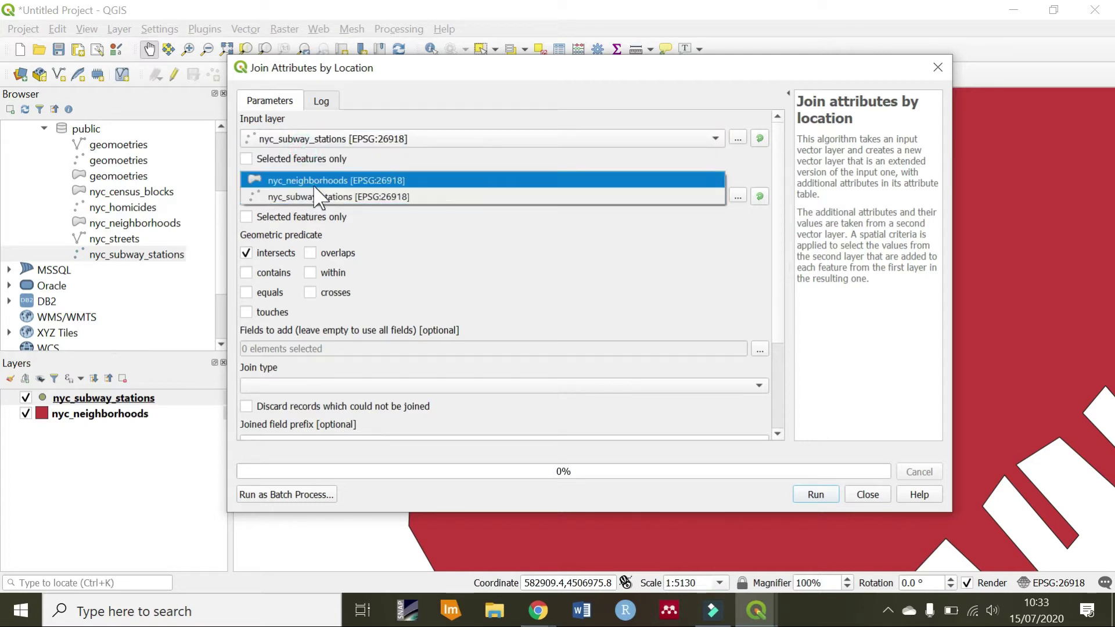
left_click(314, 184)
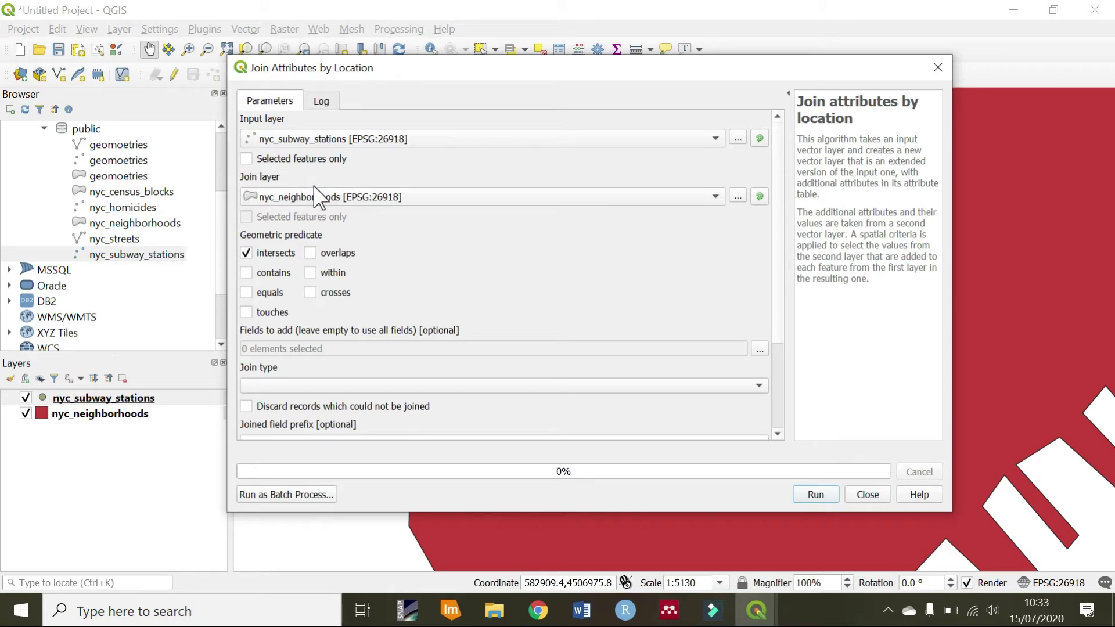
left_click(327, 138)
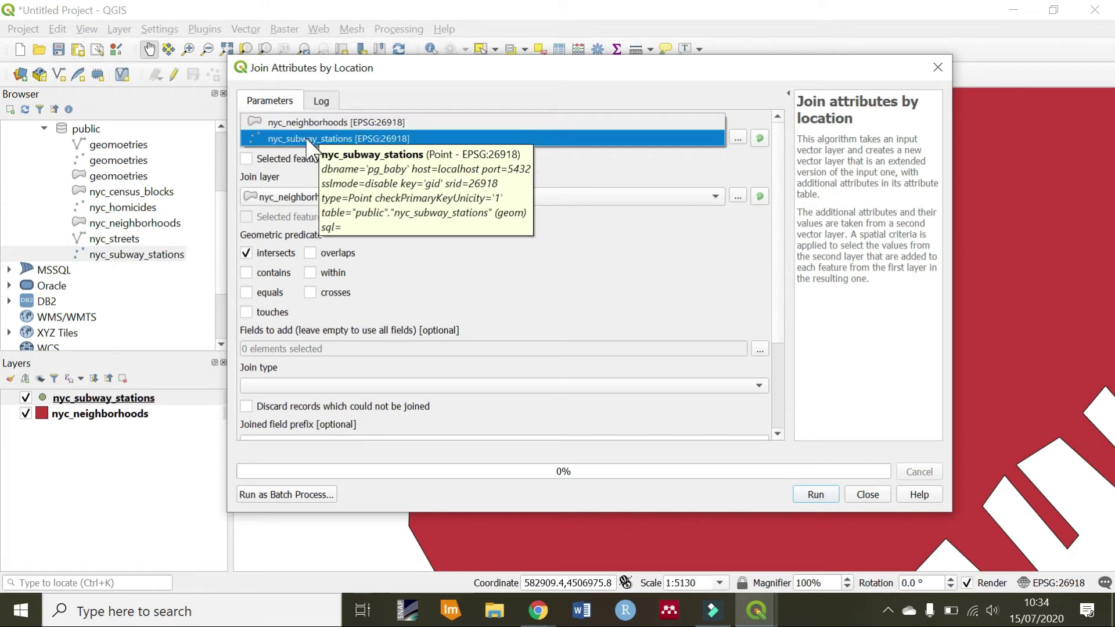
left_click(303, 133)
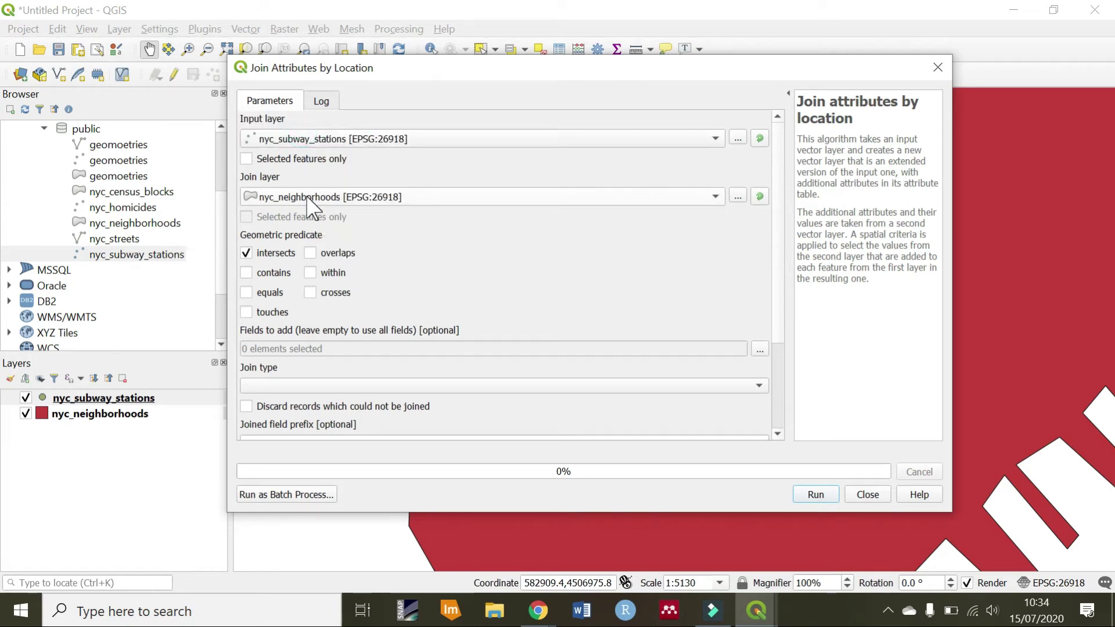
left_click(308, 143)
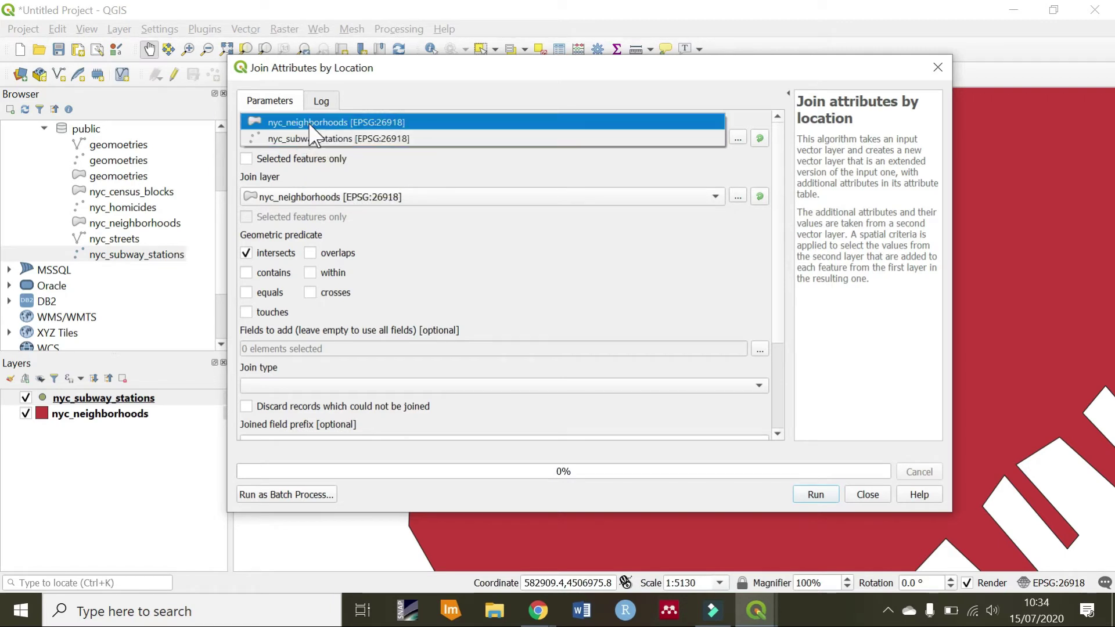
left_click(304, 120)
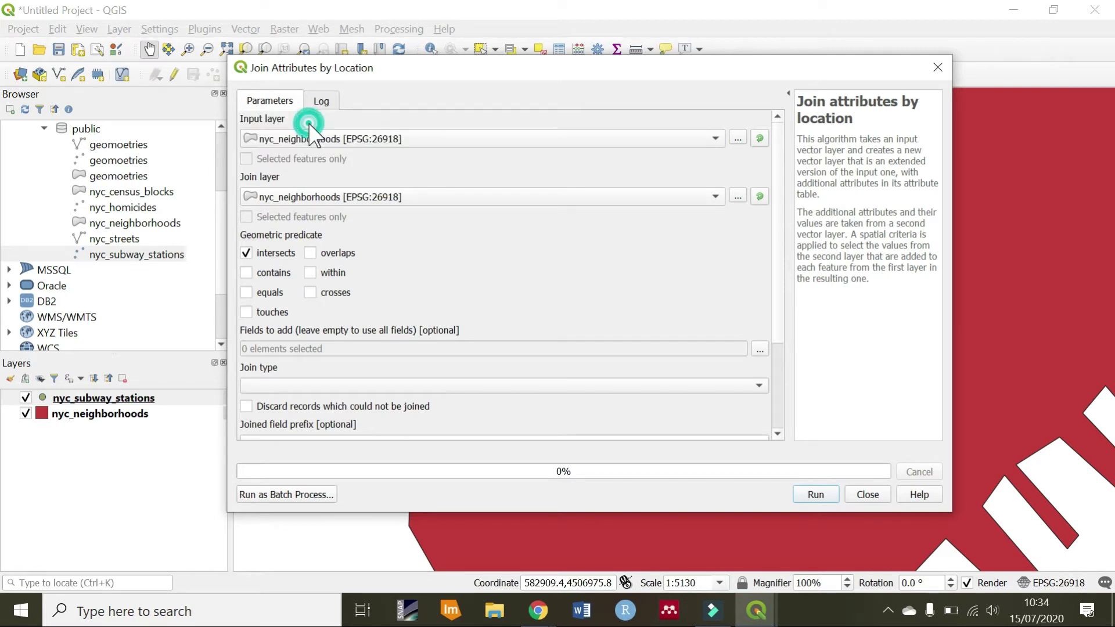
left_click(313, 197)
left_click(314, 214)
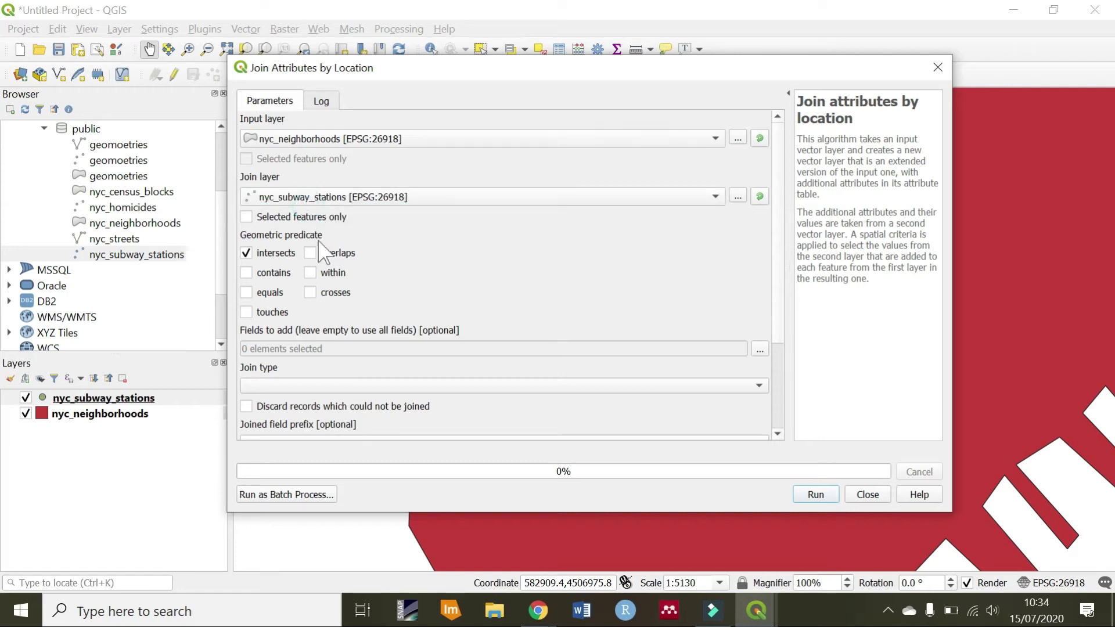
left_click(247, 253)
Use the contains predicate and join only the selected Broad St station feature
left_click(268, 274)
left_click(247, 218)
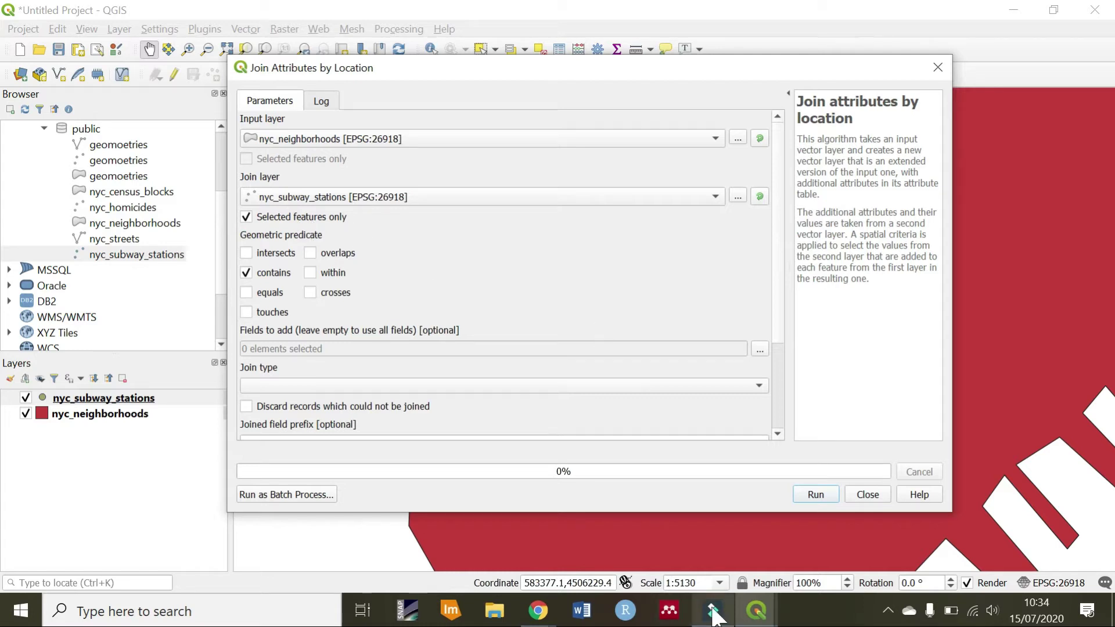
mouse_move(751, 618)
left_click(781, 492)
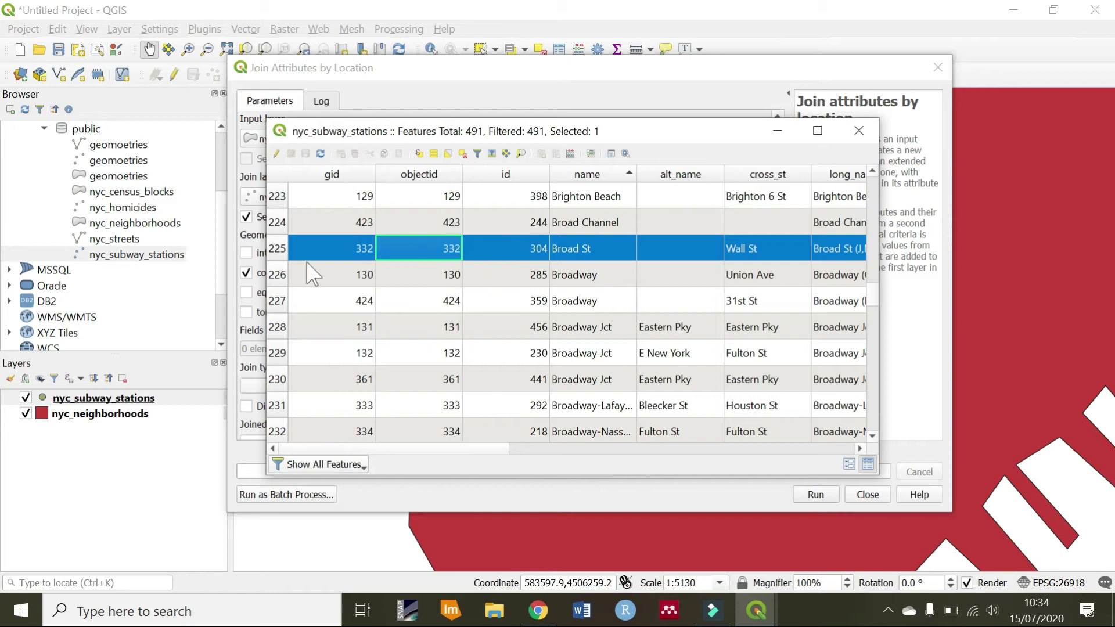
left_click(778, 130)
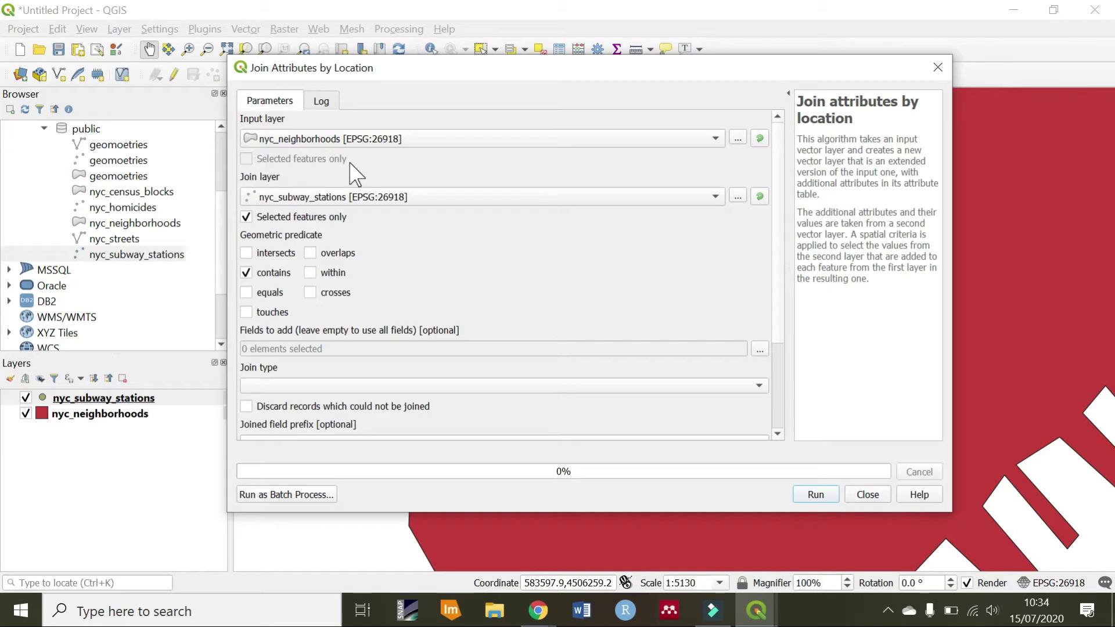
Restrict the fields to add to the stations' name field only
scroll(776, 322, "down", 3)
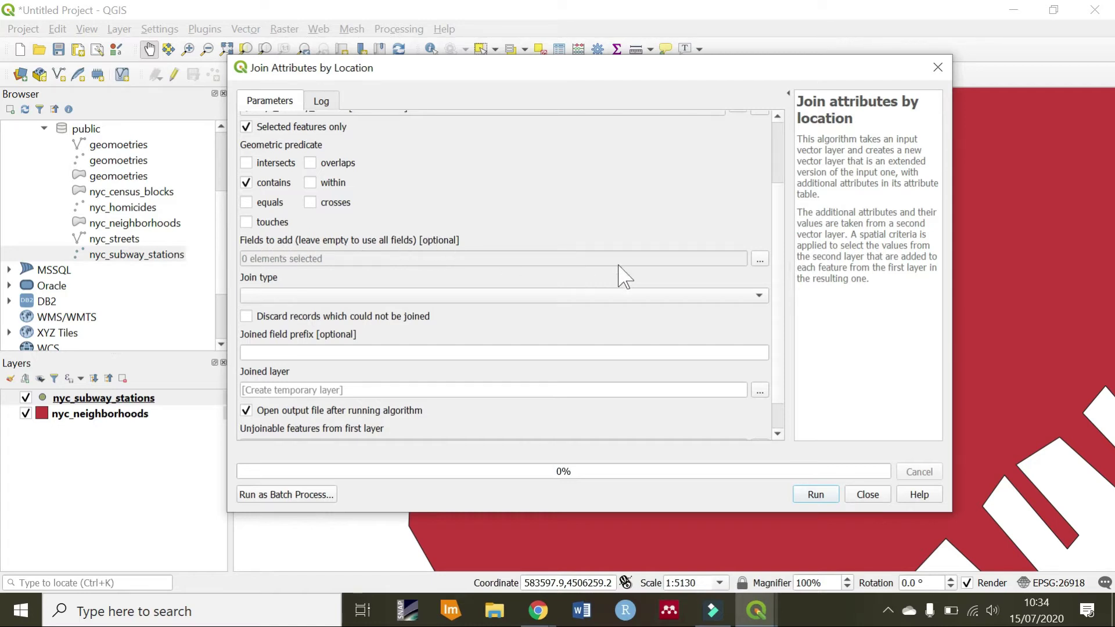
left_click(760, 261)
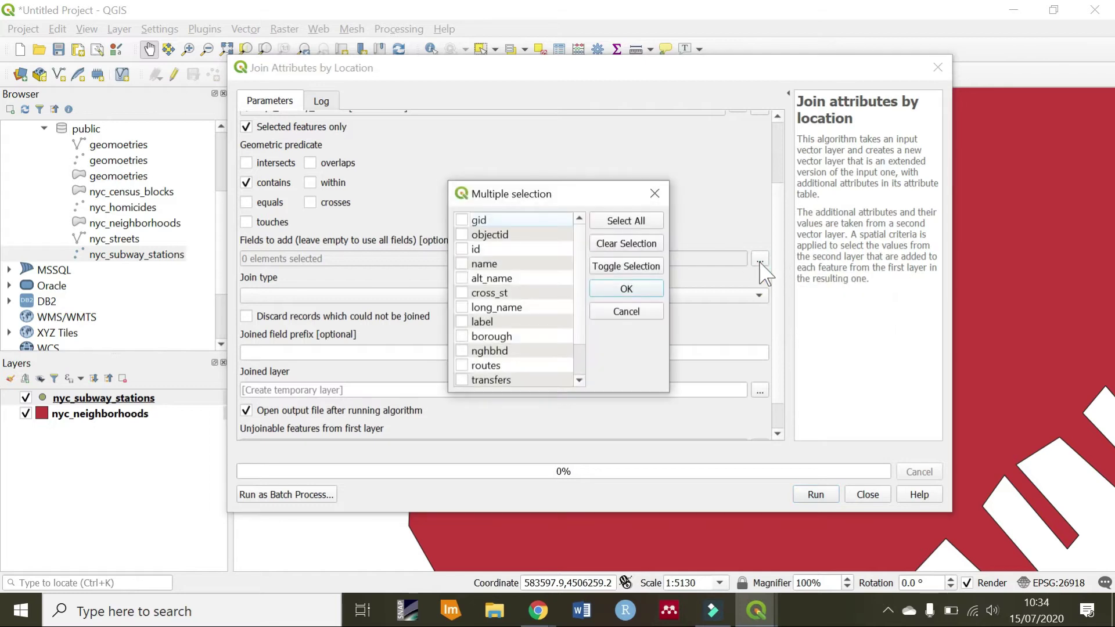
left_click_drag(531, 197, 527, 178)
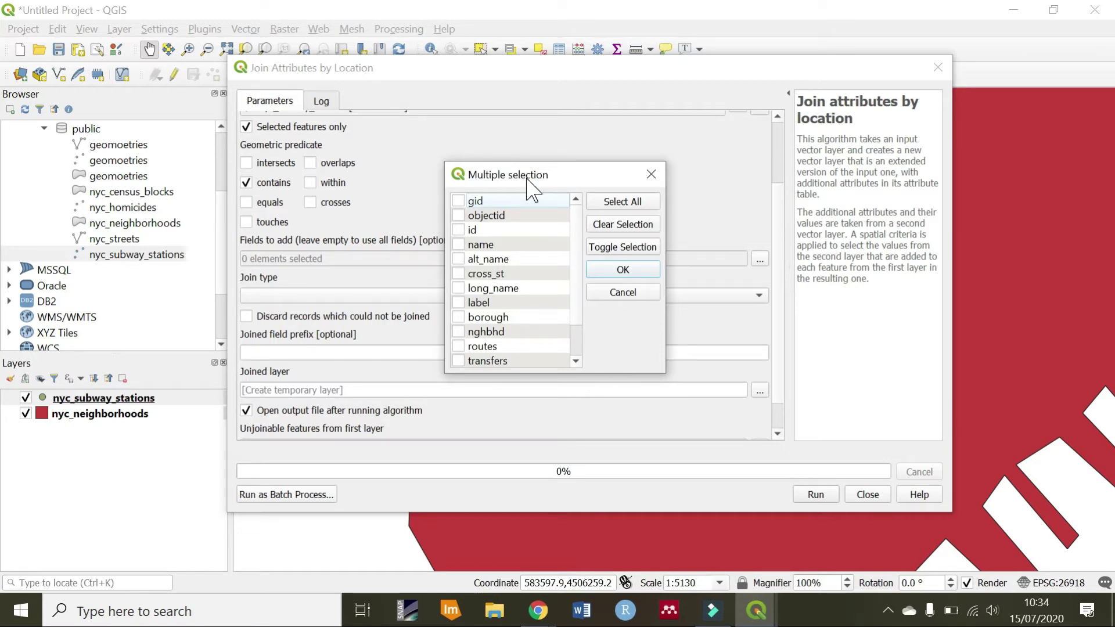
mouse_move(577, 233)
left_mouse_down()
mouse_move(580, 299)
mouse_move(574, 231)
left_mouse_up()
mouse_move(578, 241)
left_mouse_down()
mouse_move(585, 278)
mouse_move(587, 236)
left_mouse_up()
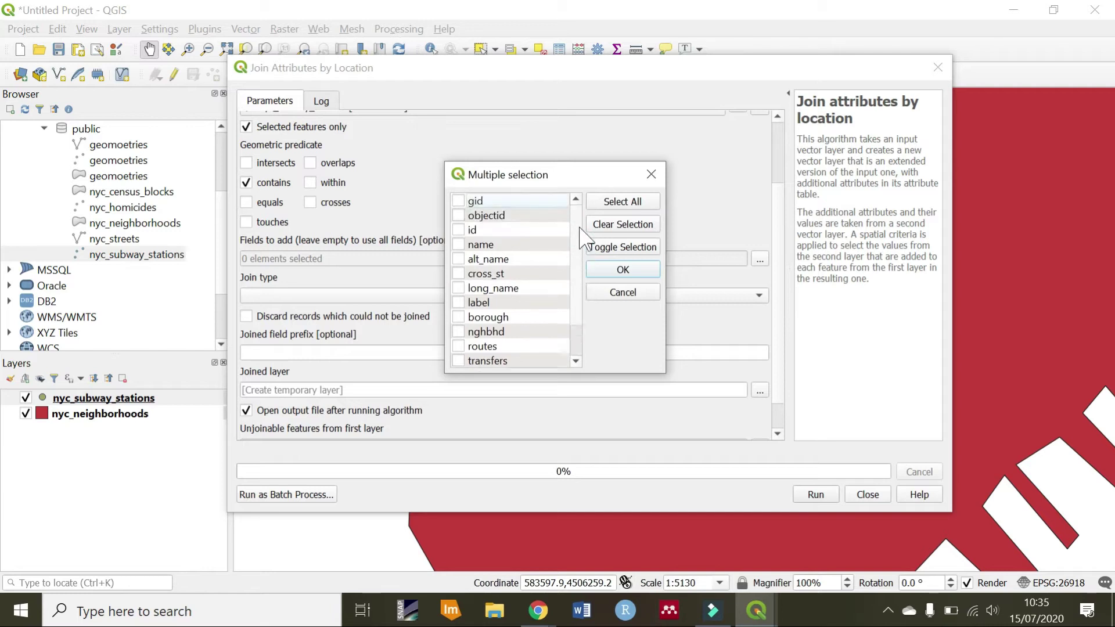
left_click(459, 246)
left_click(457, 244)
left_click(458, 245)
left_click(459, 245)
left_click(623, 270)
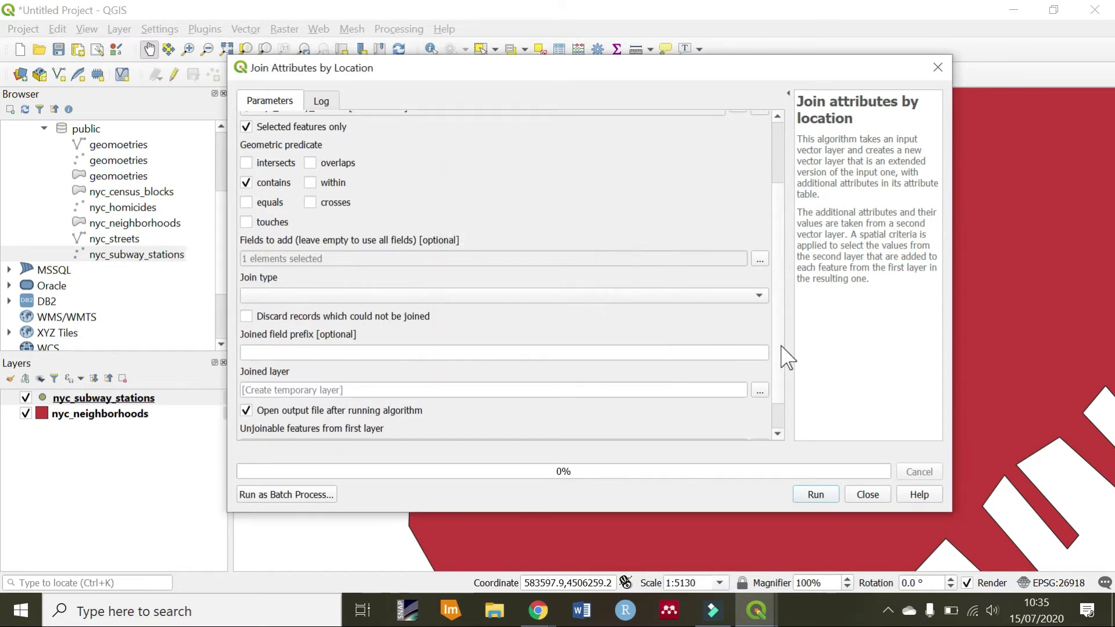
left_click(758, 296)
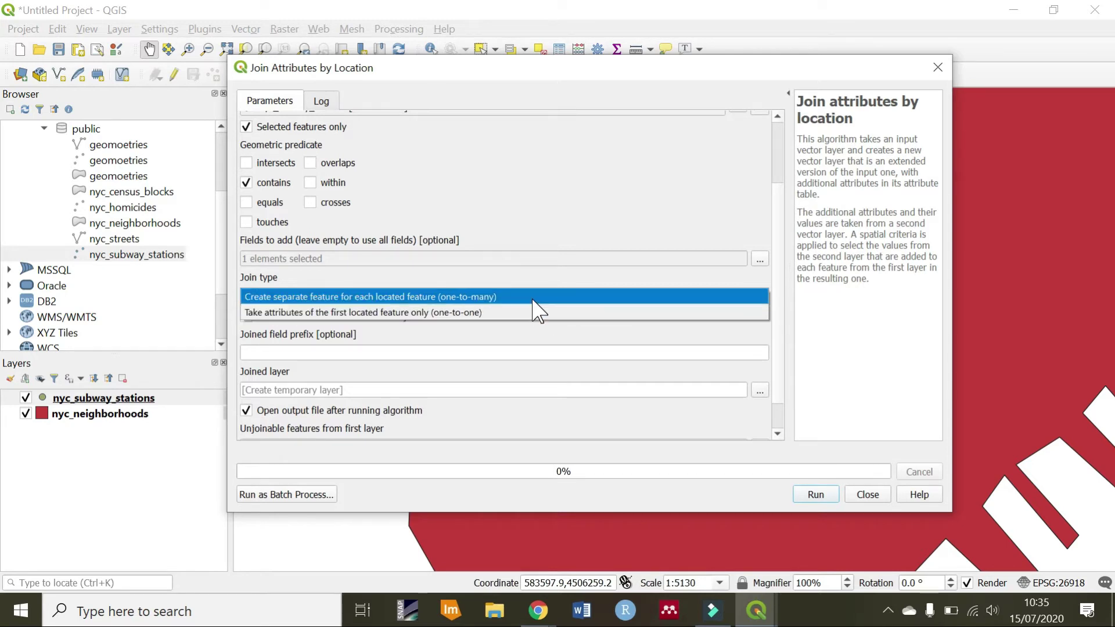
Choose a one-to-one join, discard unjoinable records, and give joined fields the prefix subway
left_click(521, 317)
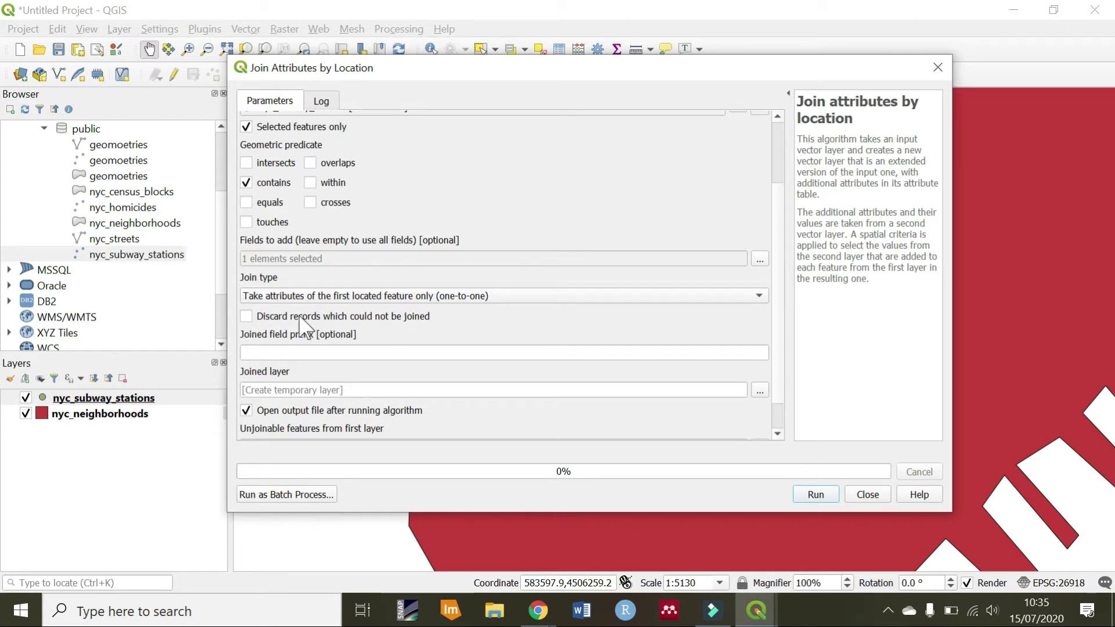
left_click(251, 317)
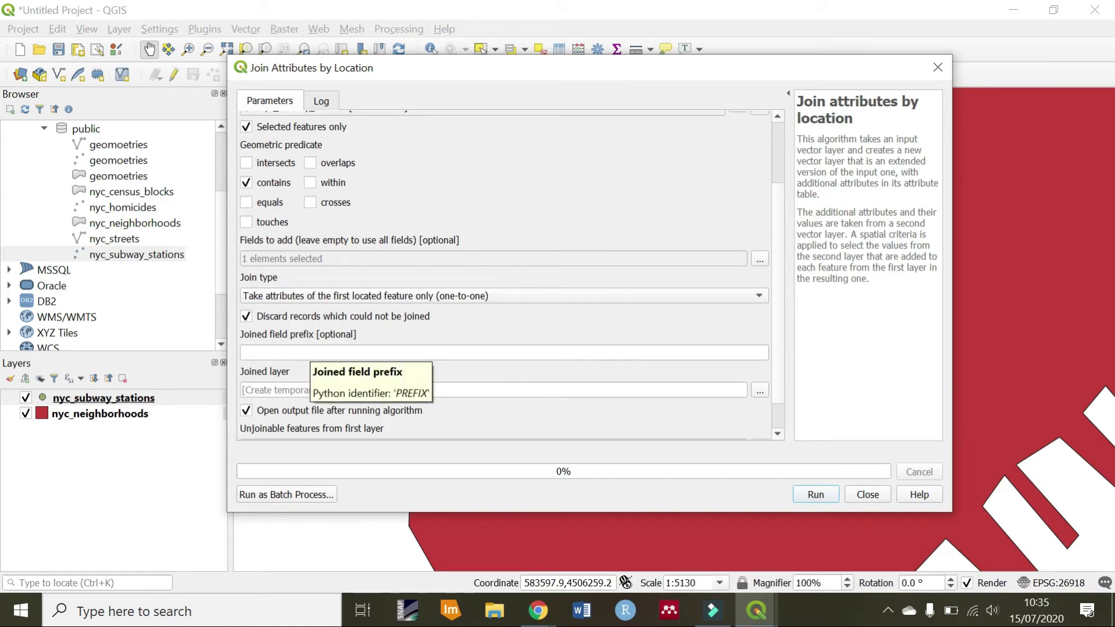
left_click(300, 353)
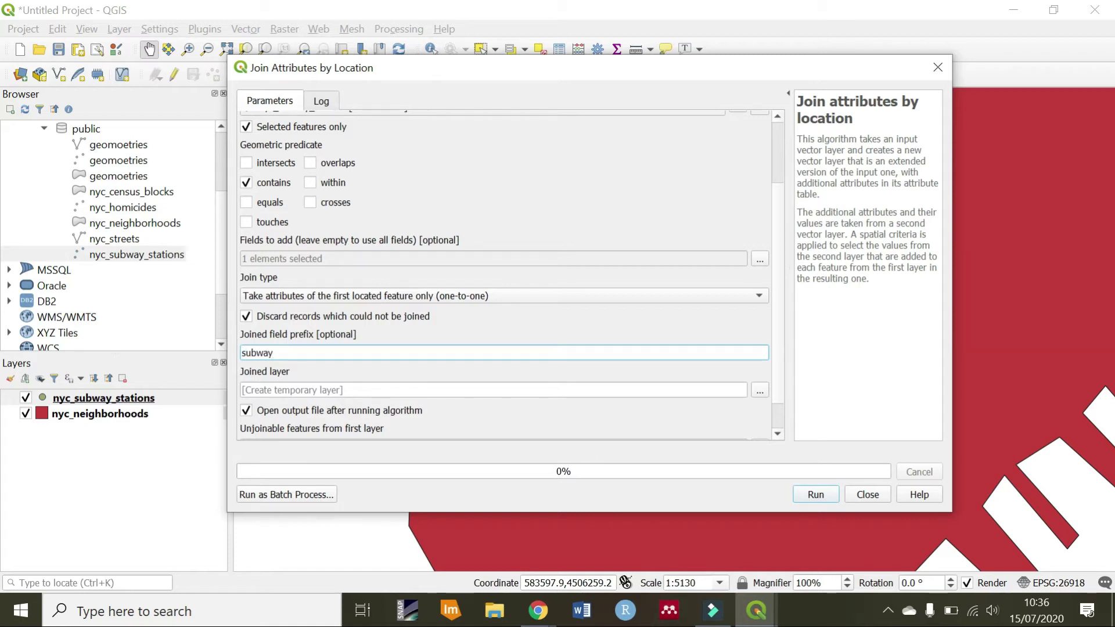
left_click(760, 258)
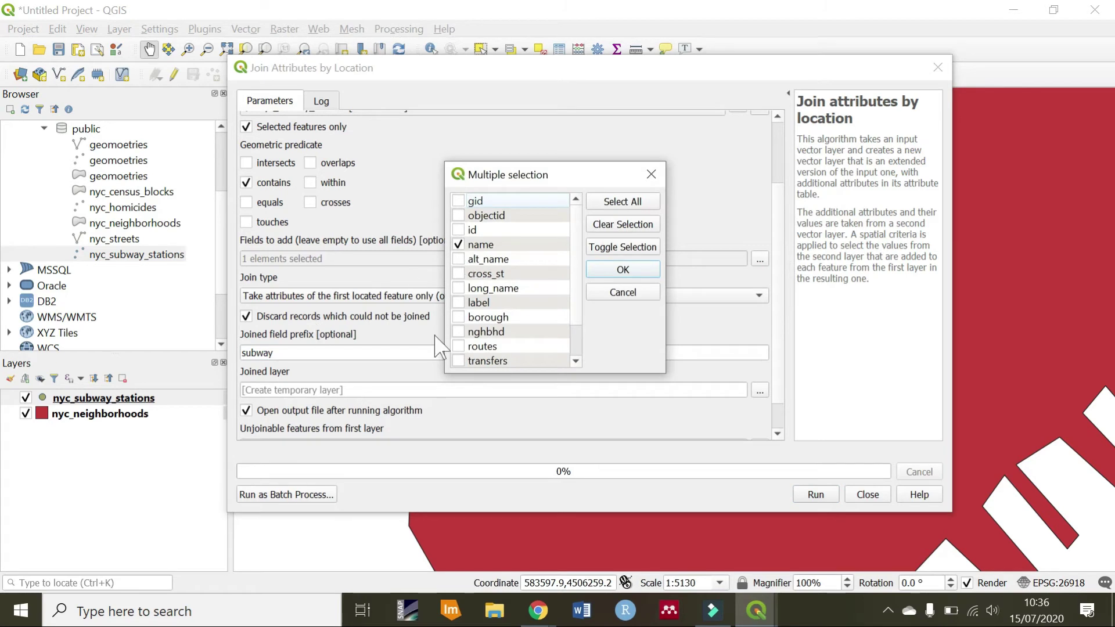
left_click(636, 270)
scroll(352, 366, "down", 1)
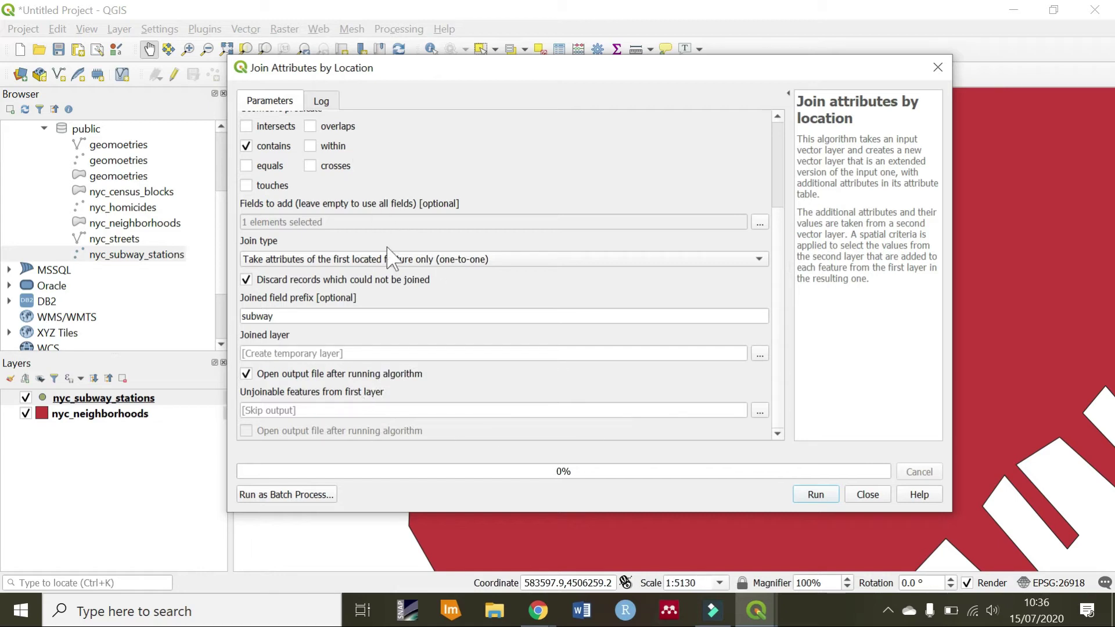
Run the join to create the temporary Joined layer, then close the dialog and view the map
left_click(816, 494)
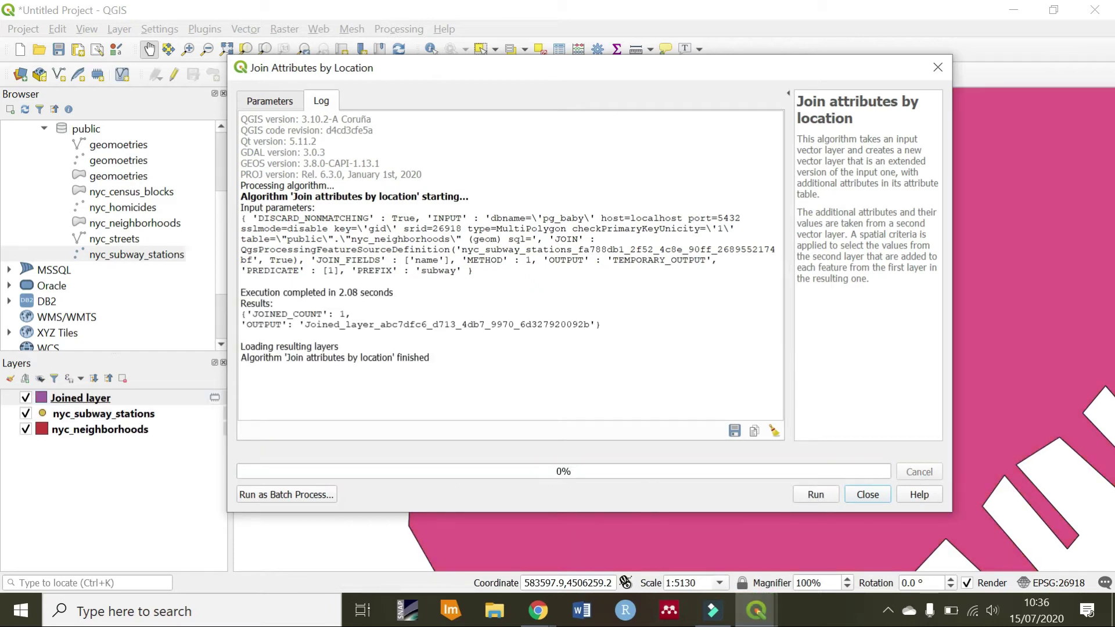
left_click(866, 497)
scroll(511, 317, "down", 2)
scroll(510, 316, "up", 1)
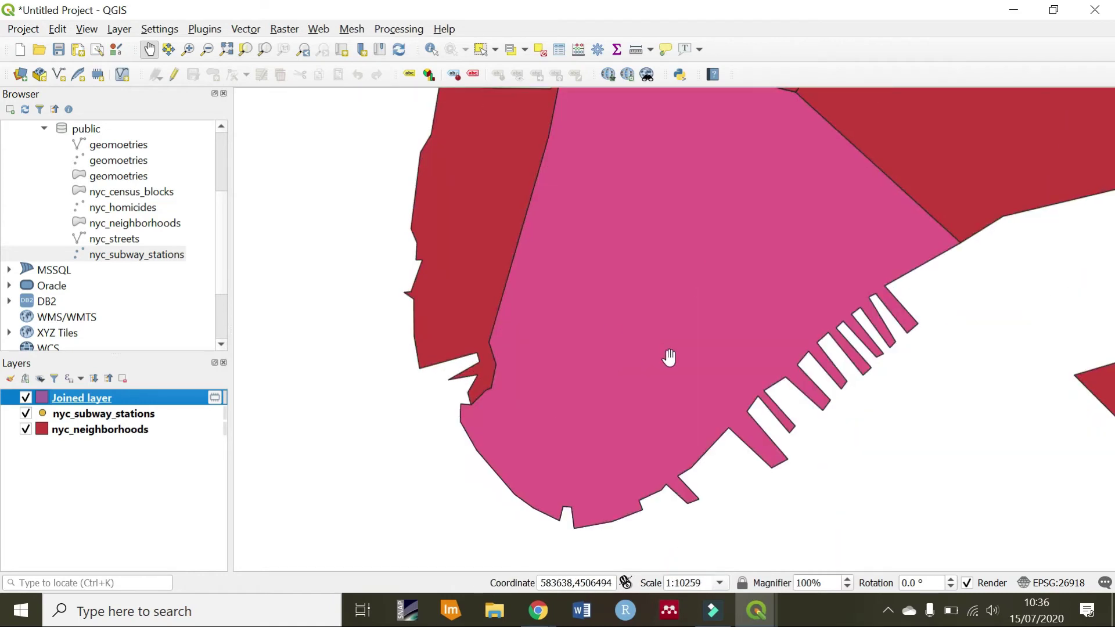
scroll(667, 356, "down", 1)
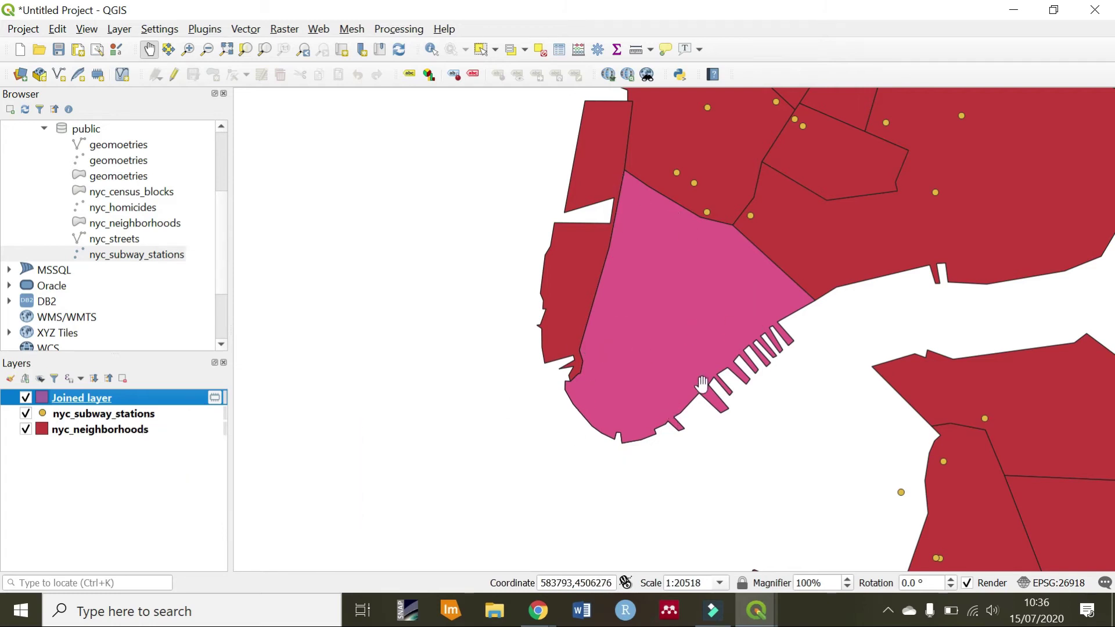
scroll(790, 303, "up", 1)
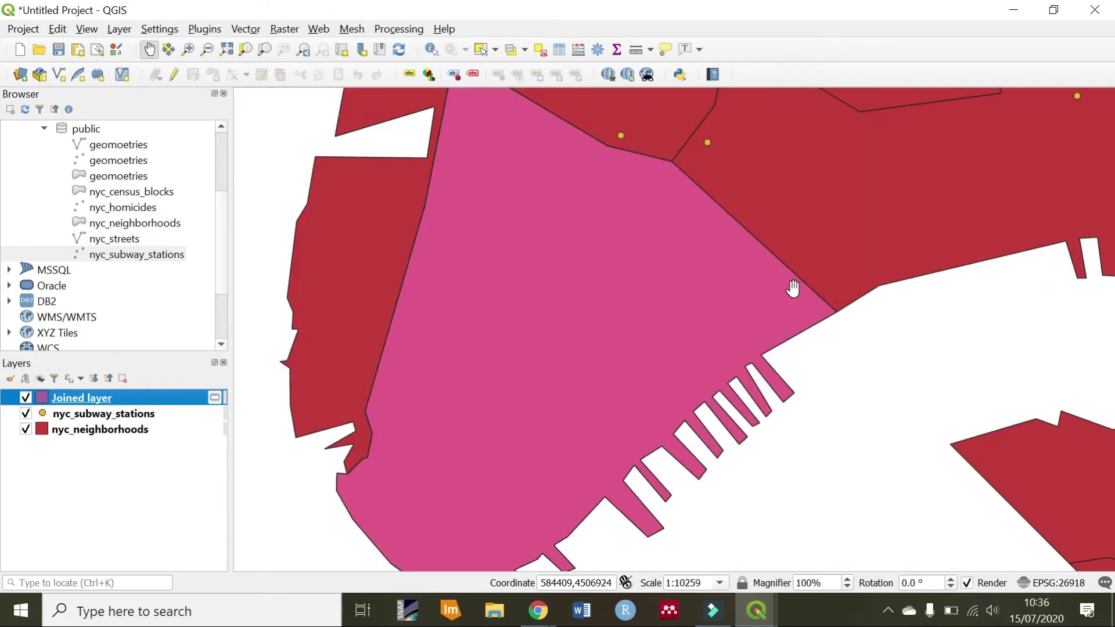
scroll(793, 288, "down", 1)
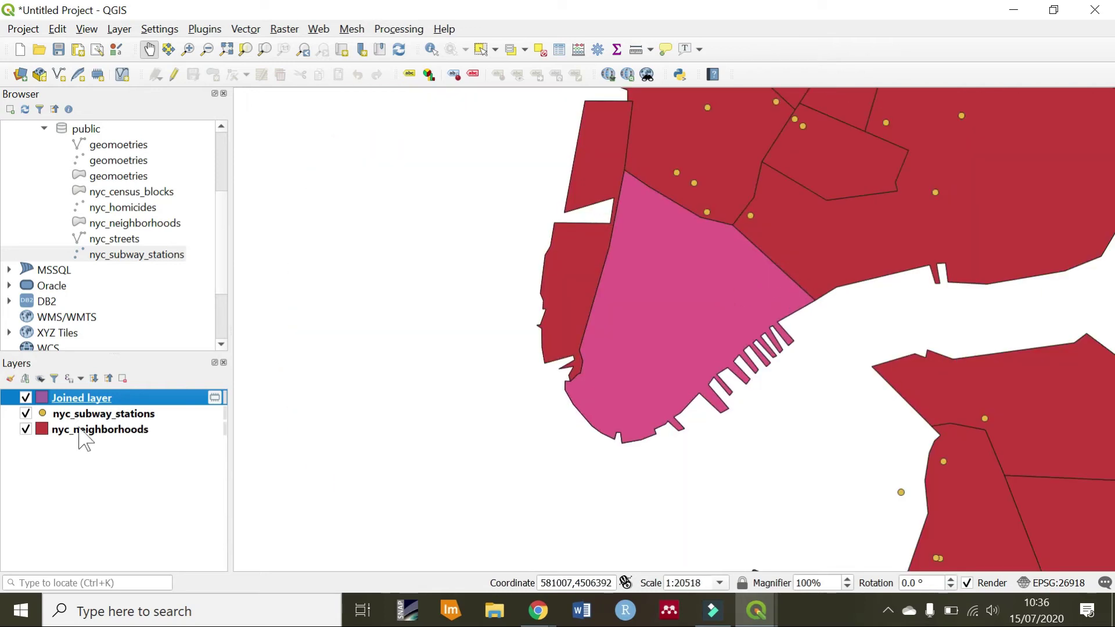
Open the Joined layer's attribute table, sort by subwayname and find Broad St in Financial District, Manhattan
right_click(72, 405)
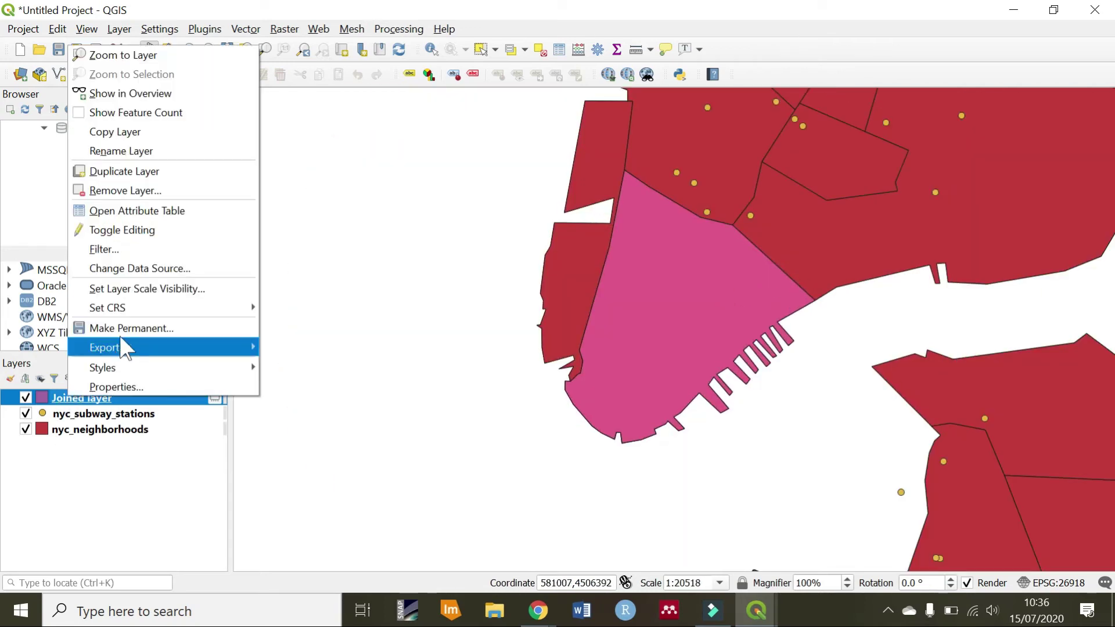
left_click(132, 212)
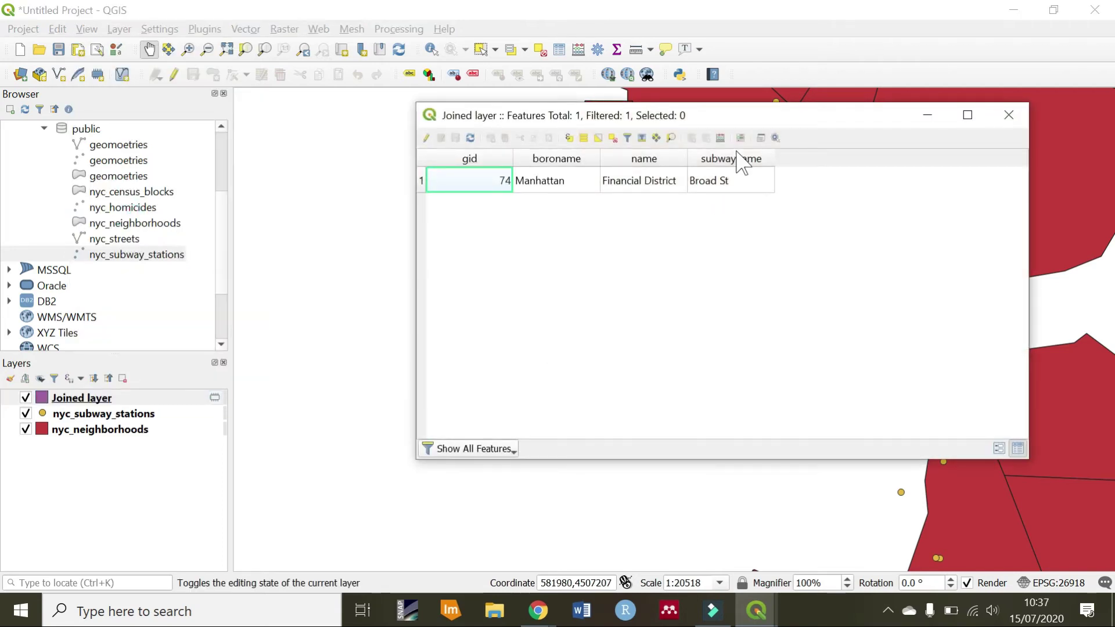
left_click(724, 159)
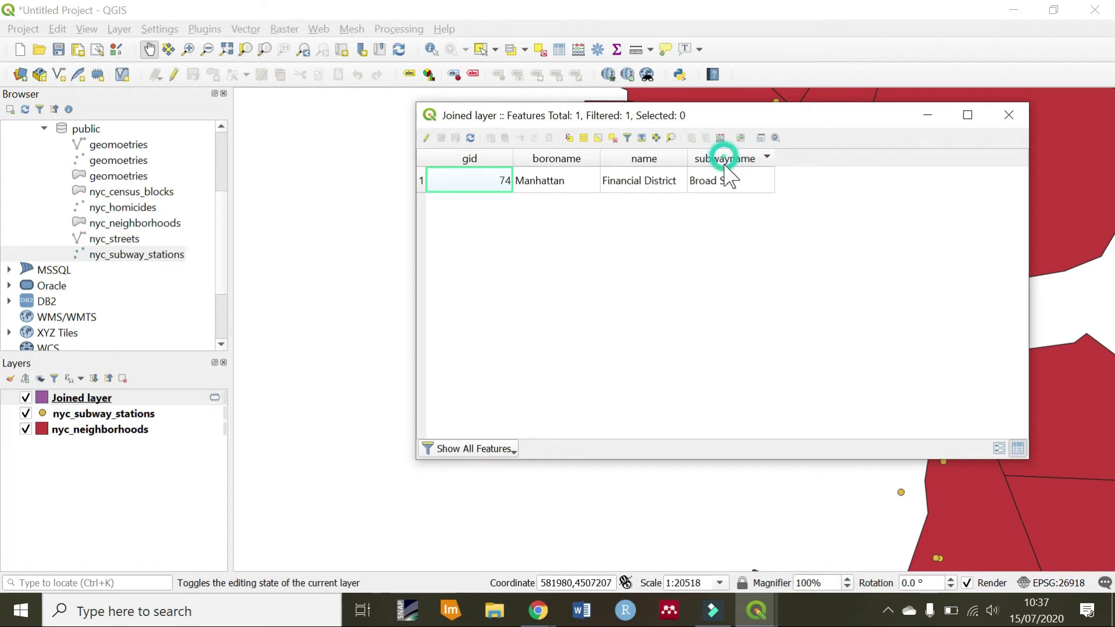
left_click(720, 181)
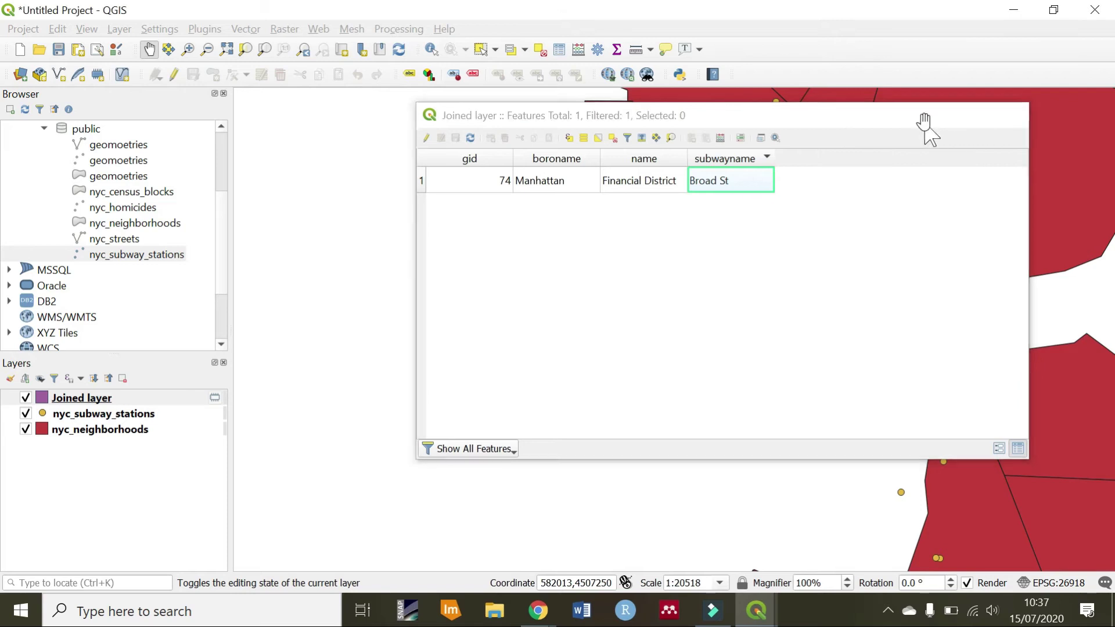
Minimize the attribute table and pan the map further east
left_click(928, 116)
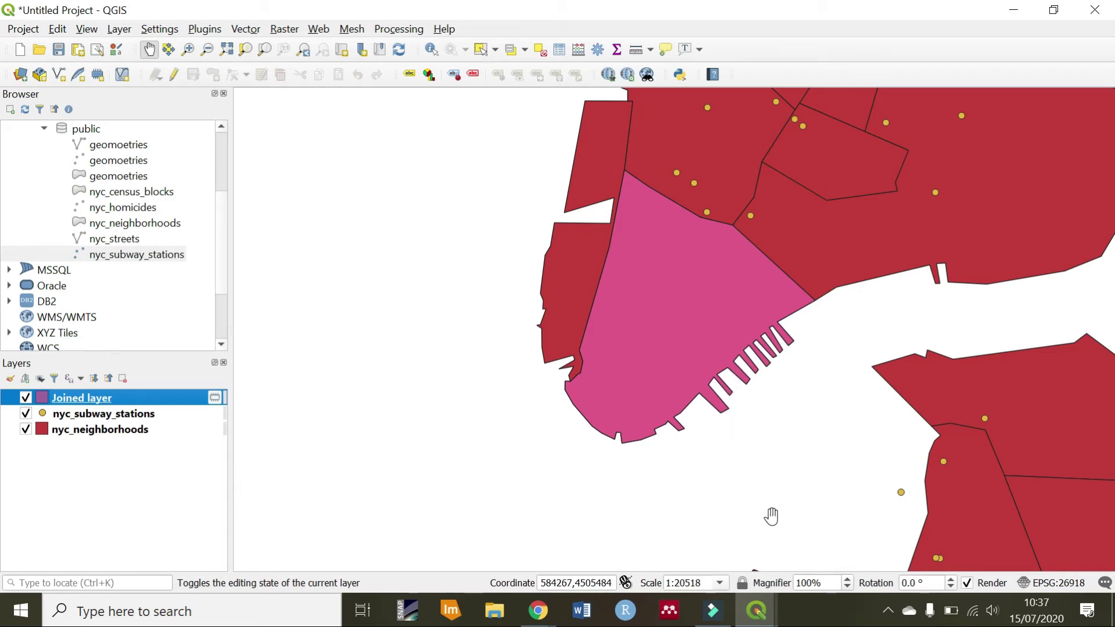
left_click_drag(802, 421, 618, 444)
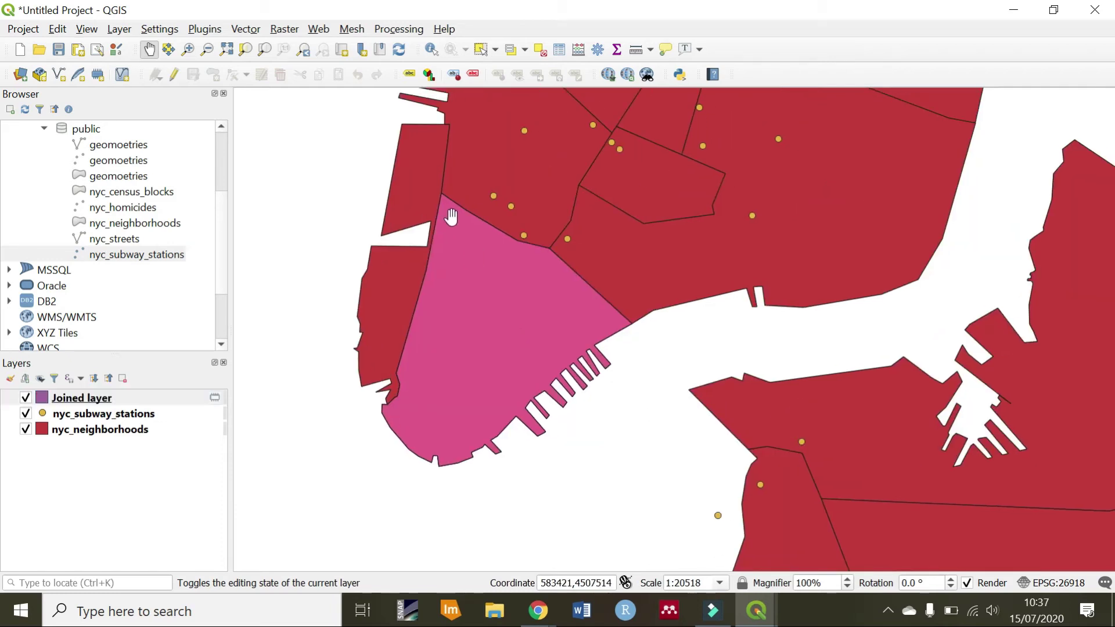
scroll(523, 249, "up", 2)
scroll(524, 249, "down", 2)
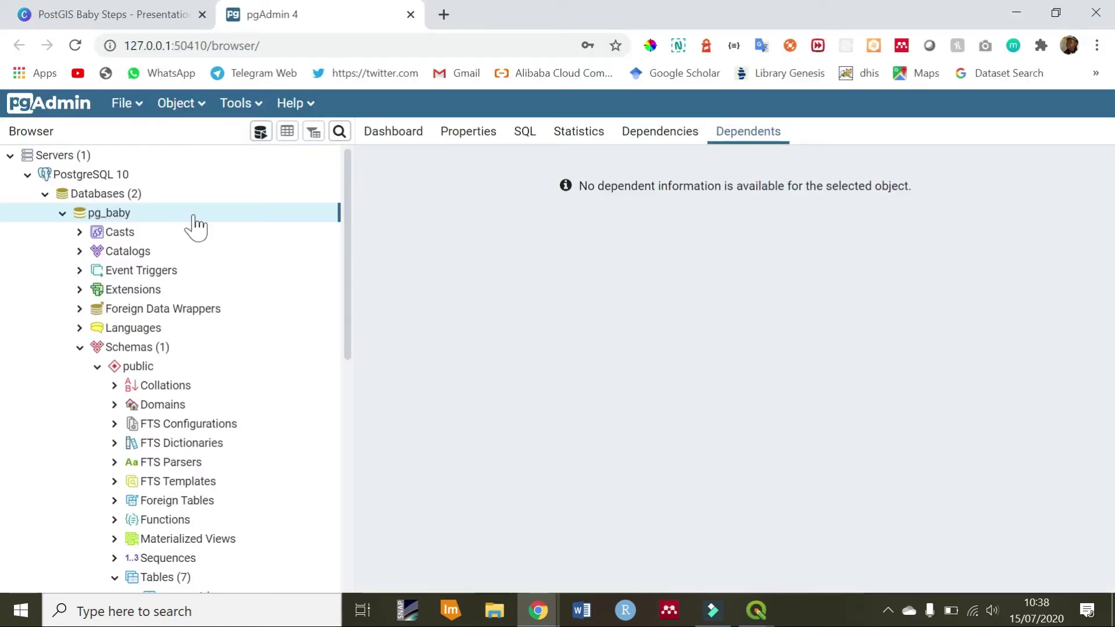
Open the Query Tool on pg_baby and enlarge its editing area
left_click(241, 107)
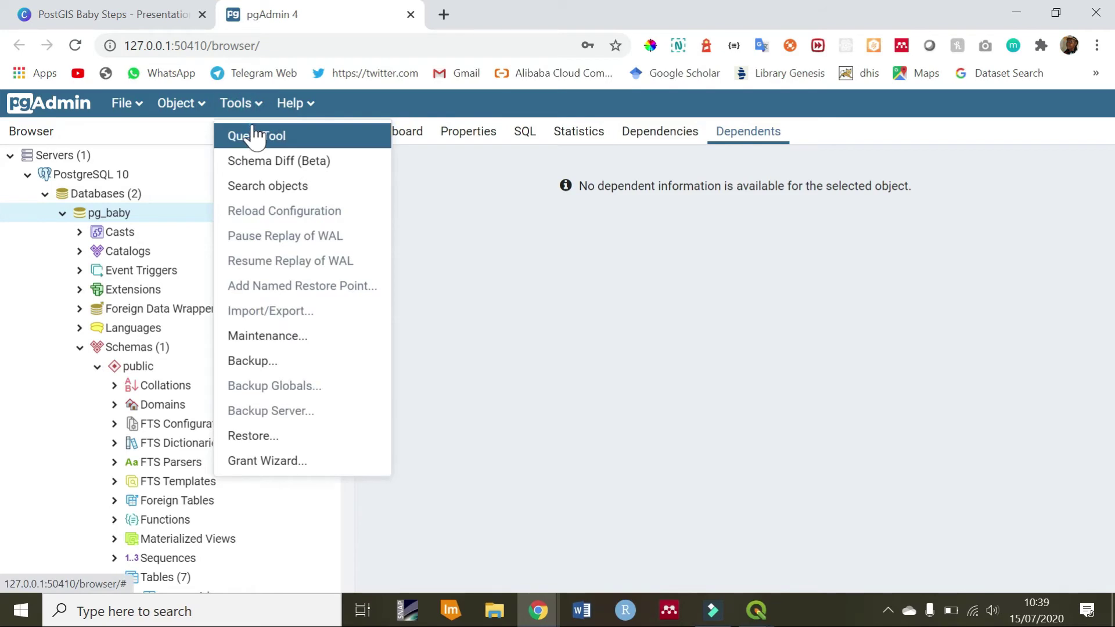
key("Return")
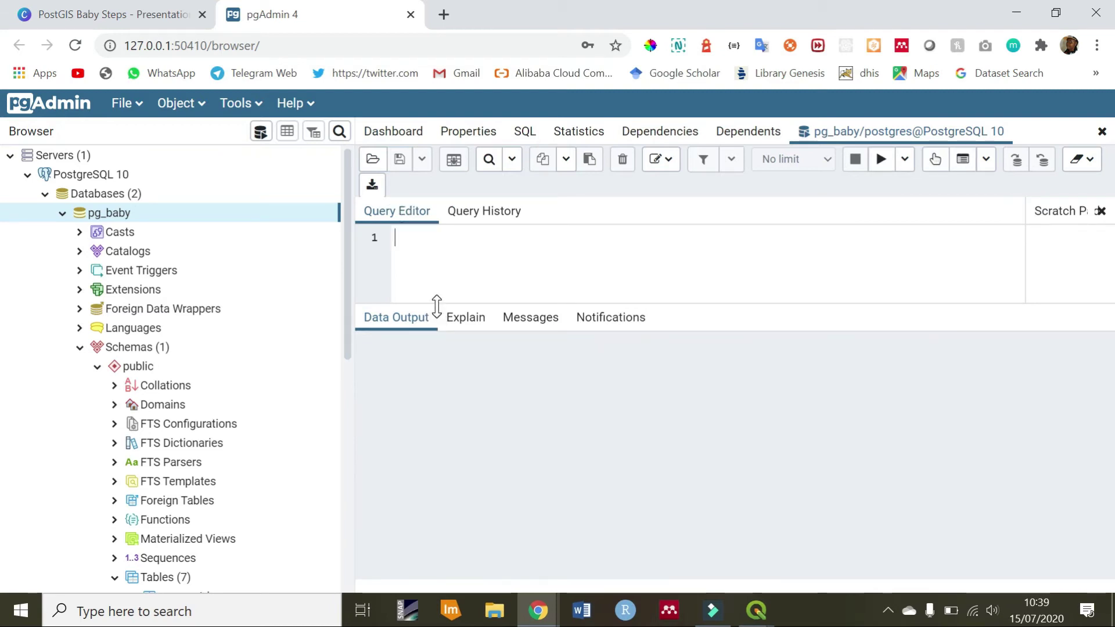
left_click_drag(437, 305, 437, 479)
Type the query skeleton SELECT, FROM nyc_neighborhood and WHERE in the editor
left_click(415, 243)
type("SELECT")
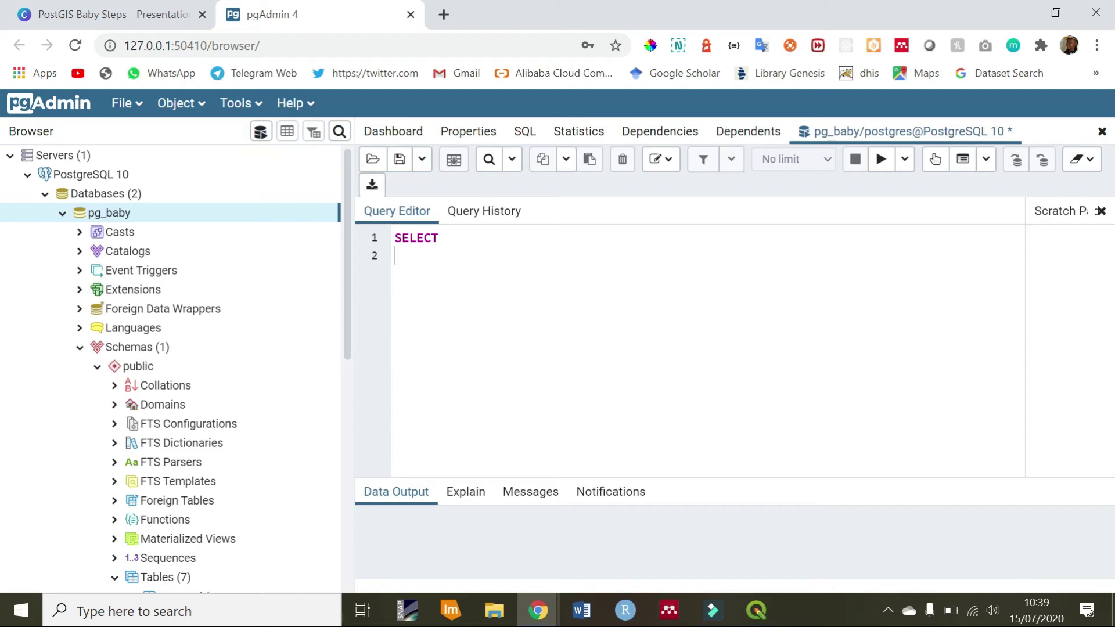
type("FROM nyc_neighborhoods")
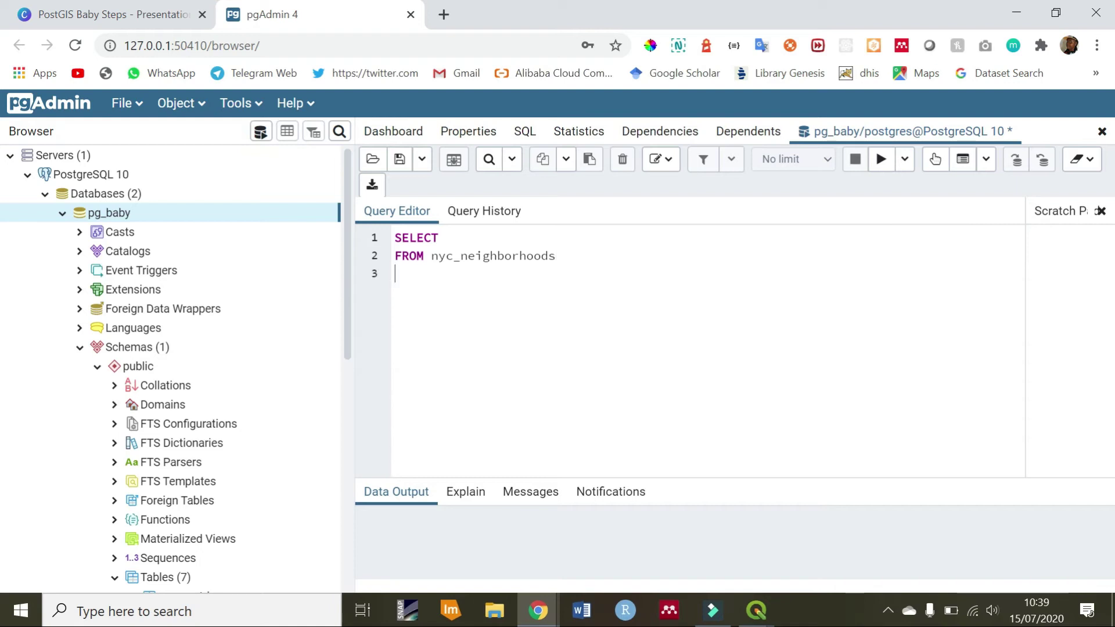
type("WHERE")
Complete the WHERE condition as nyc_subway_stations = 'Broad St', fixing the table-name typos
type("SE")
key("BackSpace")
key("BackSpace")
type("se")
key("BackSpace")
key("BackSpace")
type("ny")
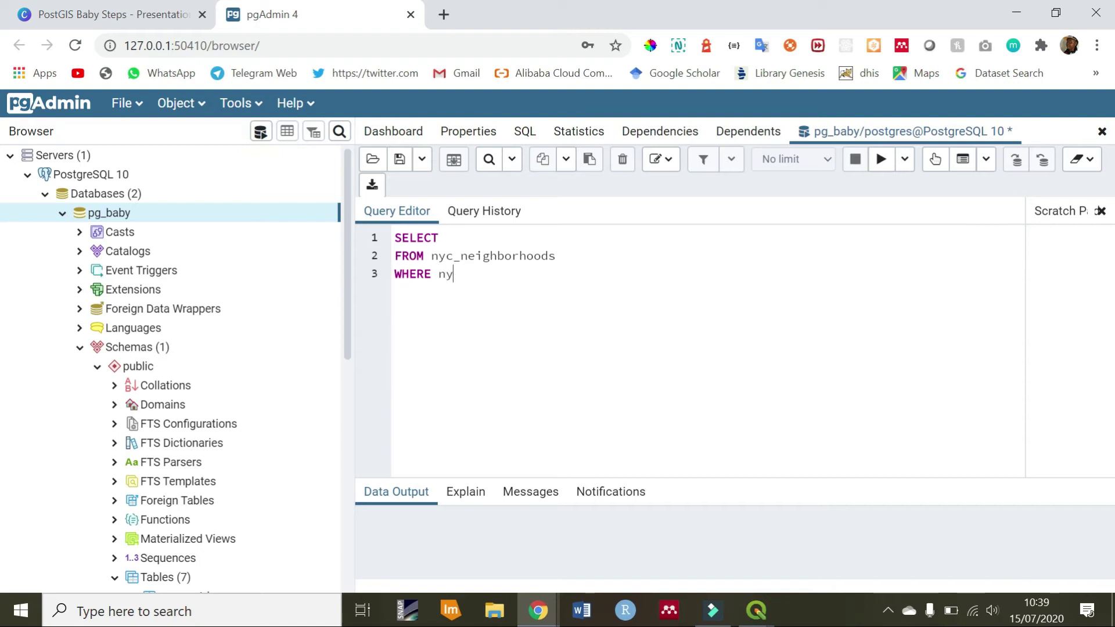
type("c_dubwa")
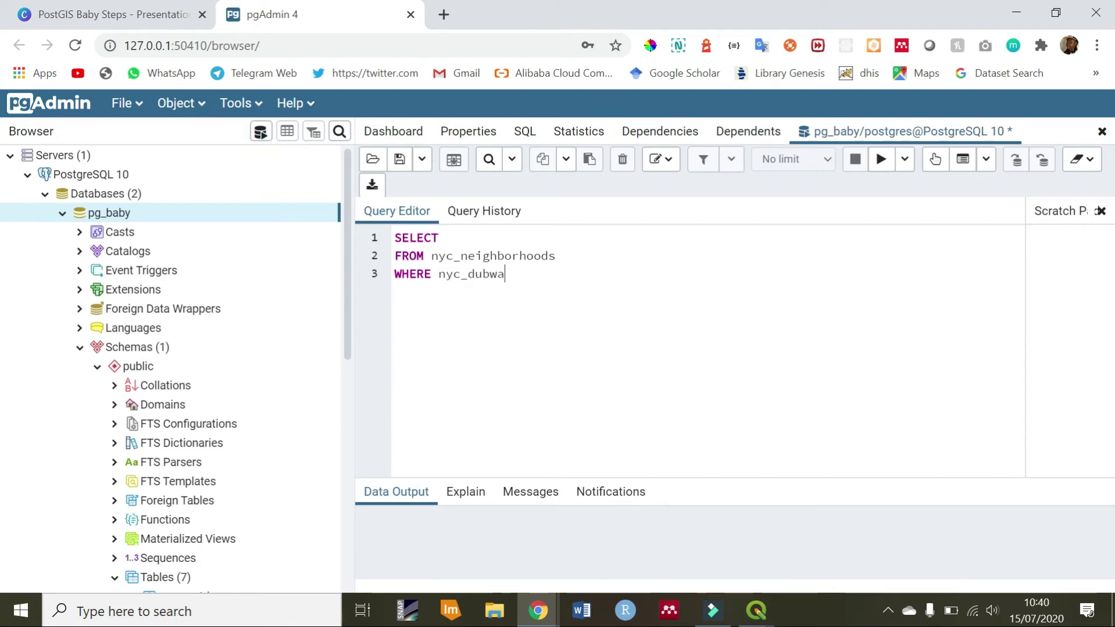
key("BackSpace")
key("BackSpace")
key("BackSpace")
key("BackSpace")
key("BackSpace")
type("subwayst")
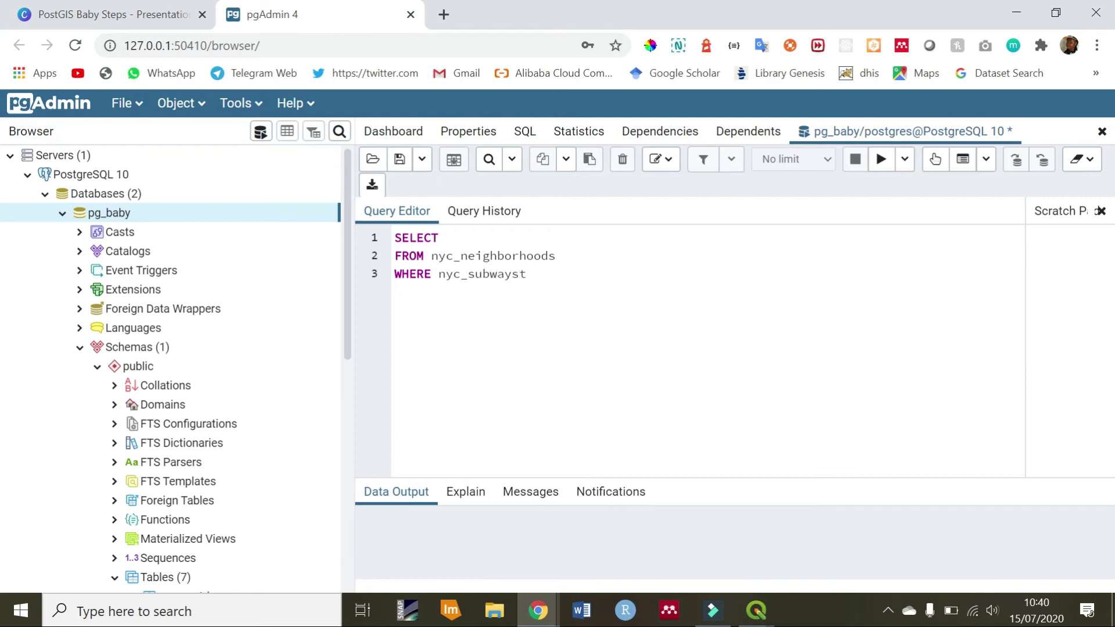
type("ations")
left_click(511, 273)
type("_")
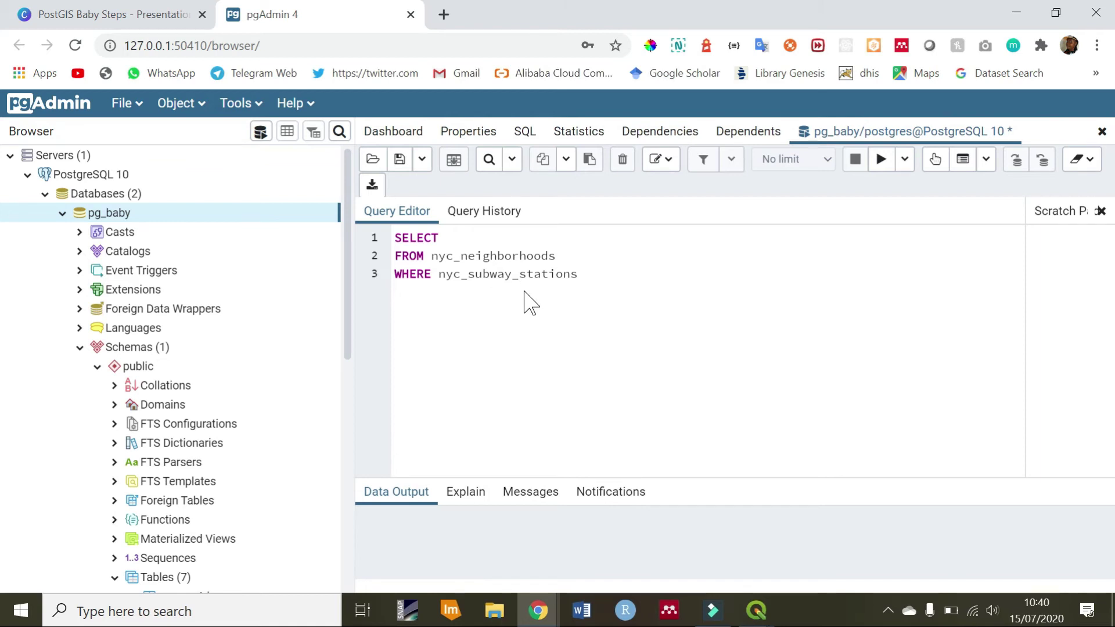
left_click(579, 274)
type("= 'Broad St")
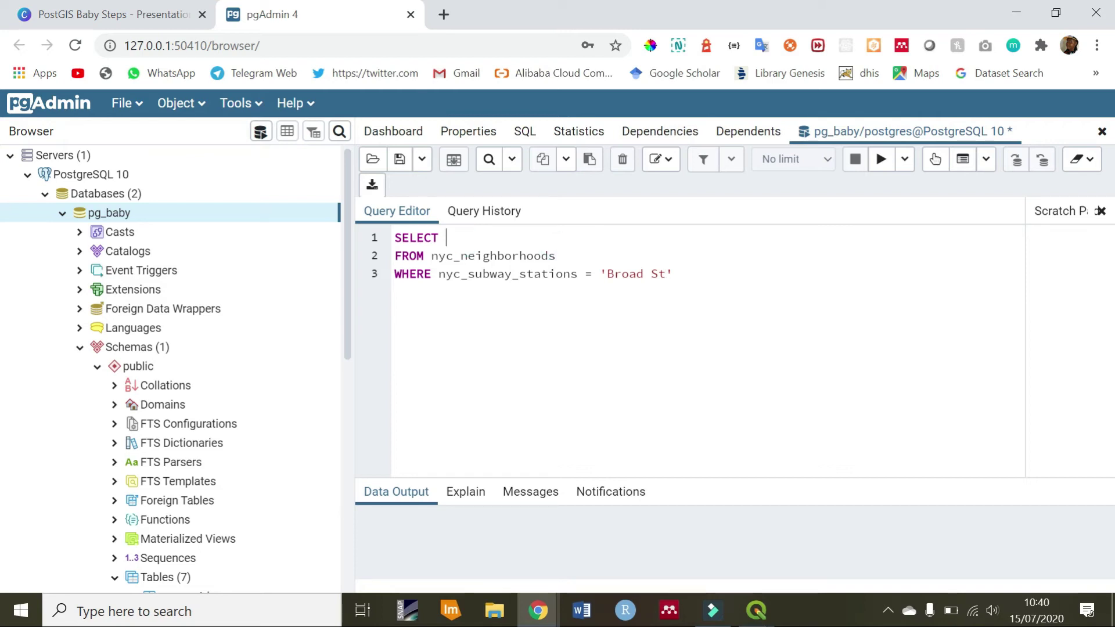
Add nyc_neighborhoods.name and nyc_neighborhoods.boroname as indented lines under SELECT
left_click(446, 238)
type("name")
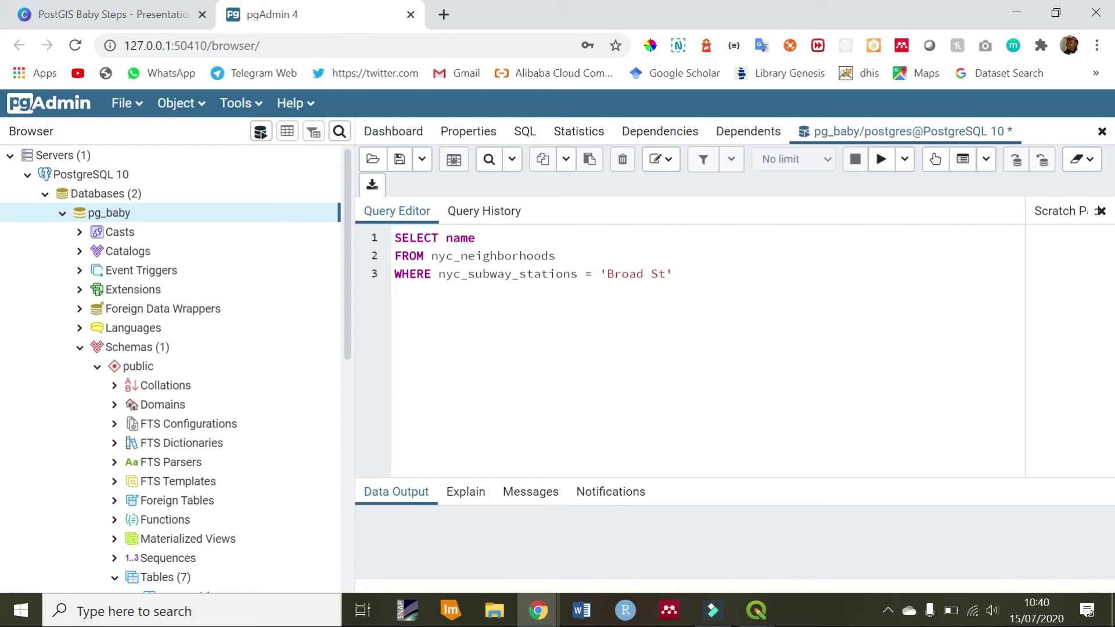
key("BackSpace")
key("BackSpace")
key("BackSpace")
key("BackSpace")
type("ny")
type("c_neigh")
type("bourhoo")
key("BackSpace")
key("BackSpace")
key("BackSpace")
key("BackSpace")
key("BackSpace")
type("rh")
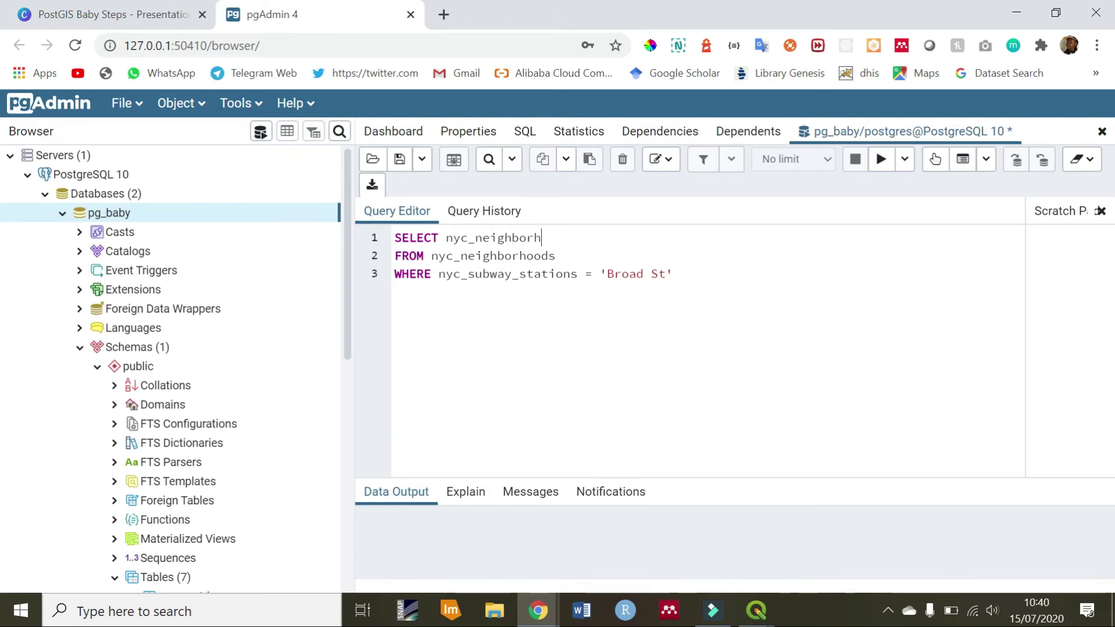
type("oods.name")
left_click(444, 237)
key("Return")
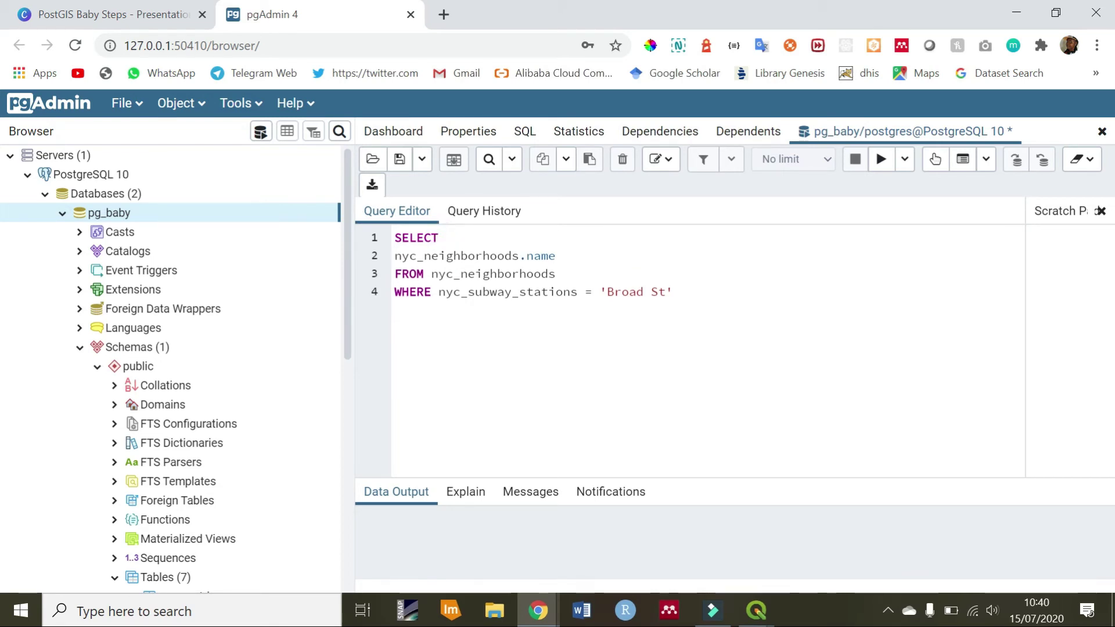
key("Tab")
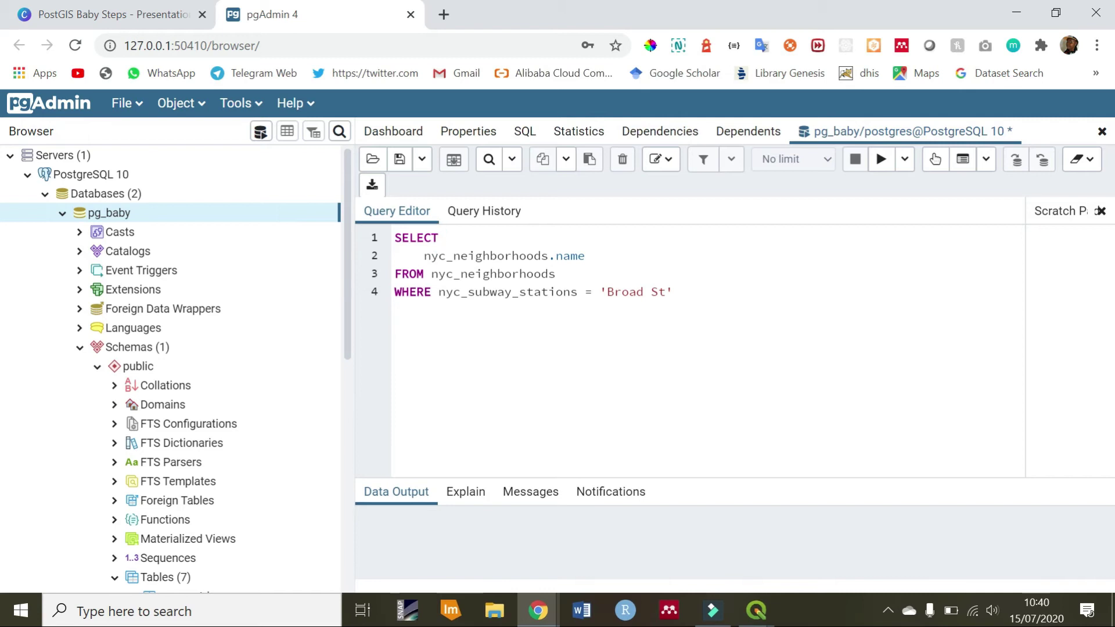
left_click(610, 256)
type(",")
key("Return")
type("nyc_ne")
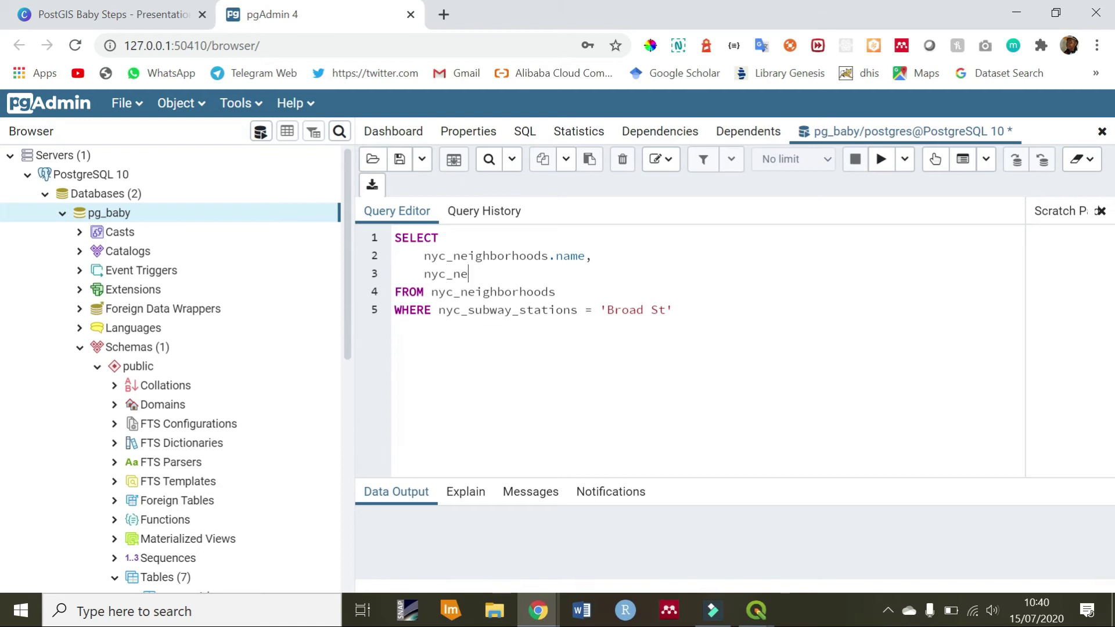
type("ighborhoods.boron")
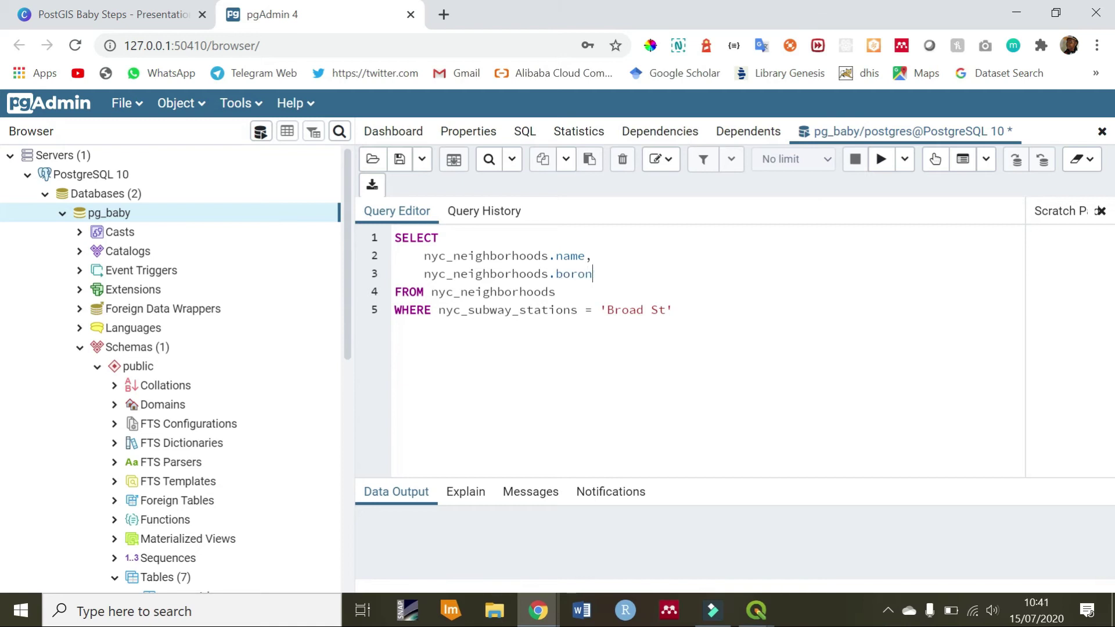
type("ame,")
Insert nyc_subway_stations.name as the first select column by pasting over the subways prefix
left_click(464, 238)
key("Return")
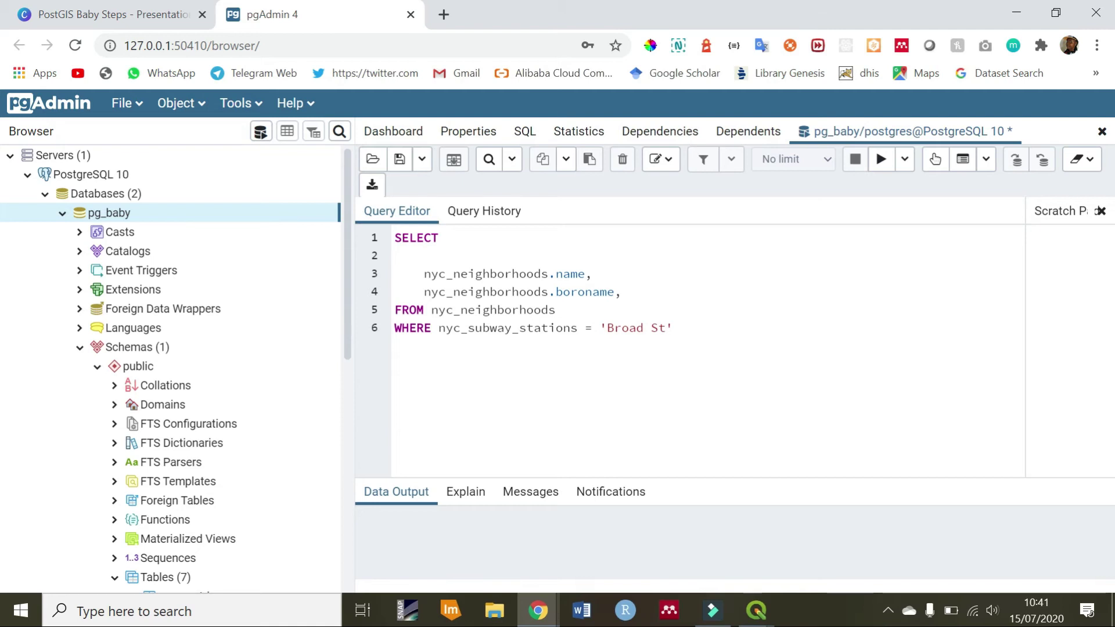
type("subways.name")
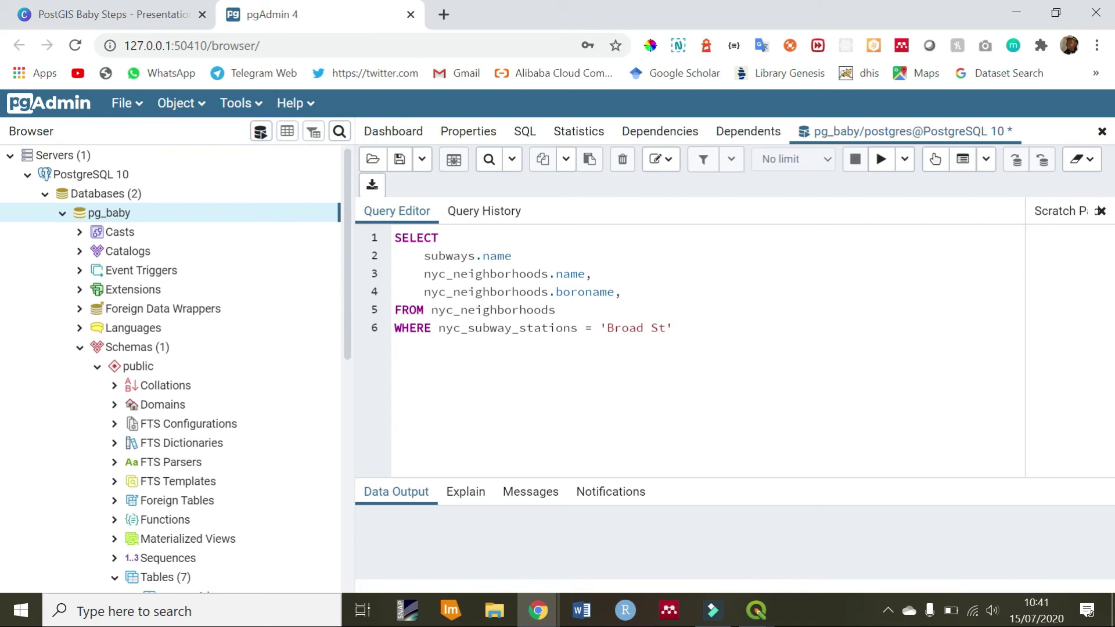
double_click(561, 327)
key("ctrl+c")
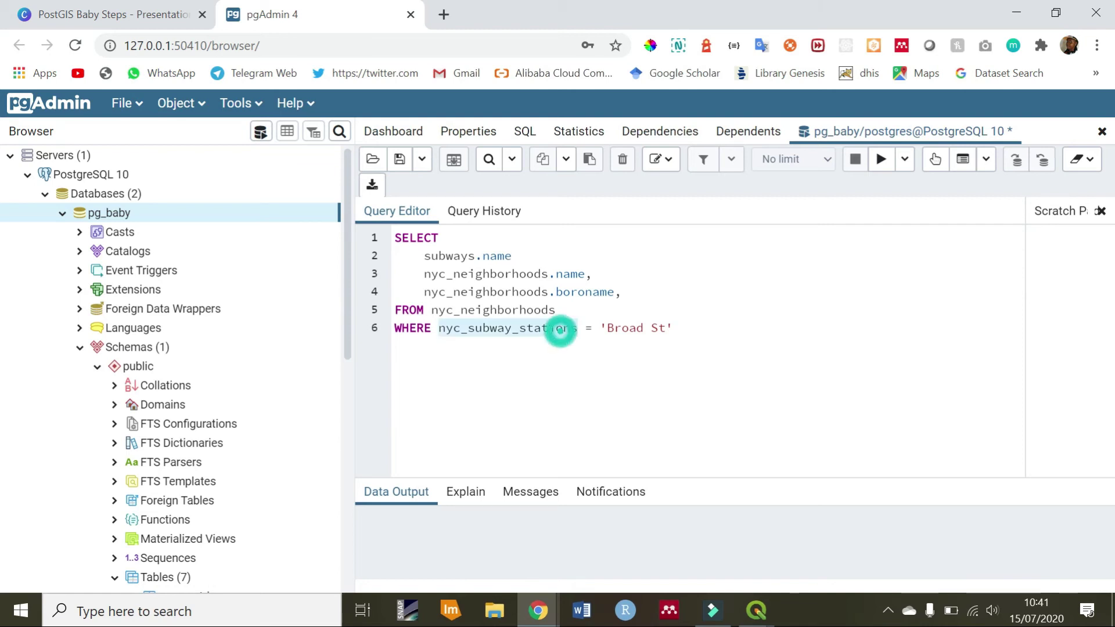
left_click(458, 256)
double_click(457, 256)
key("ctrl+v")
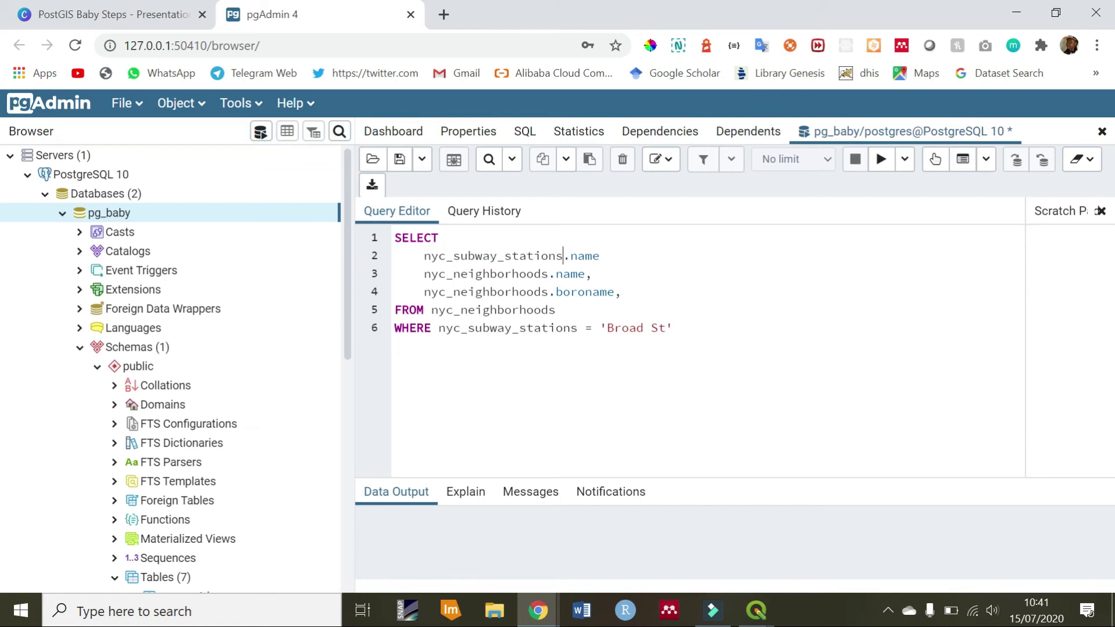
Switch to QGIS and launch Vector > Data Management Tools > Join Attributes by Location
mouse_move(761, 613)
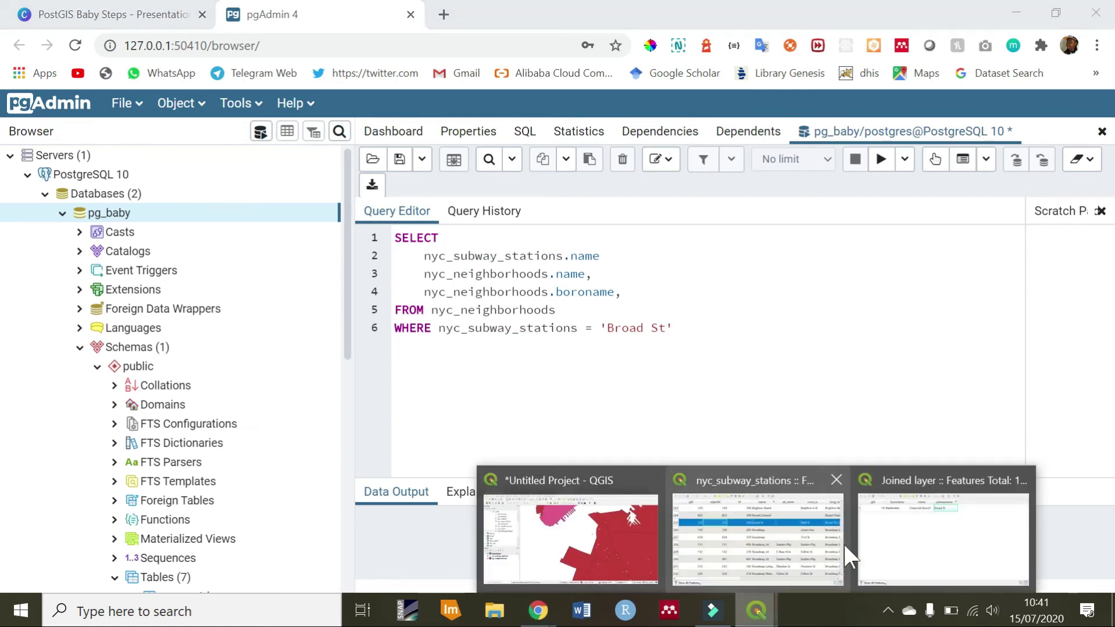
mouse_move(845, 544)
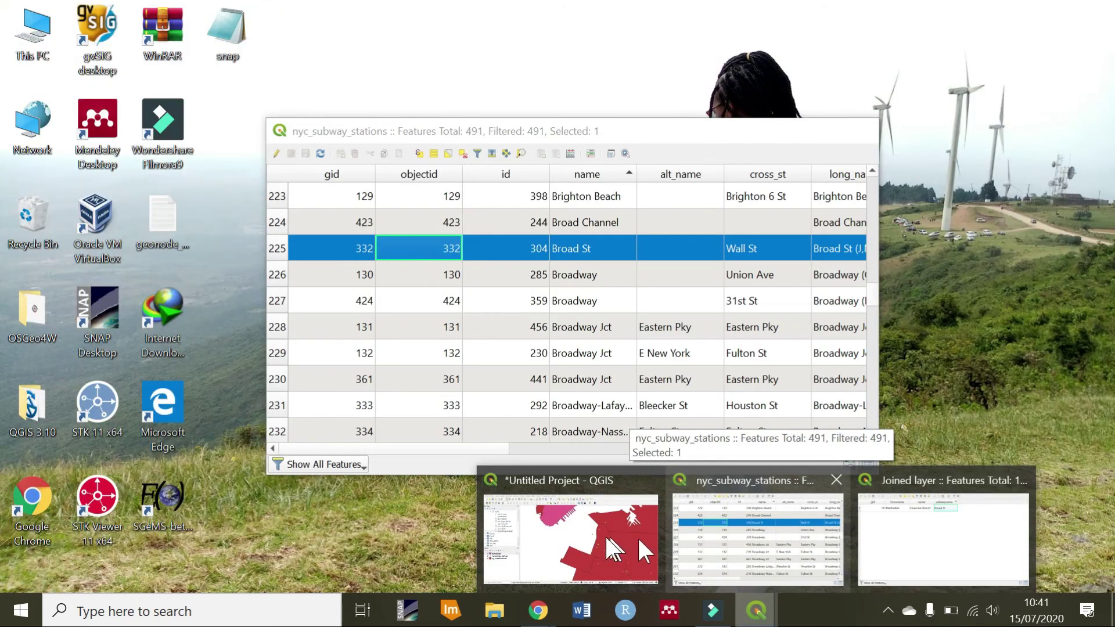
left_click(637, 536)
left_click(246, 29)
mouse_move(285, 128)
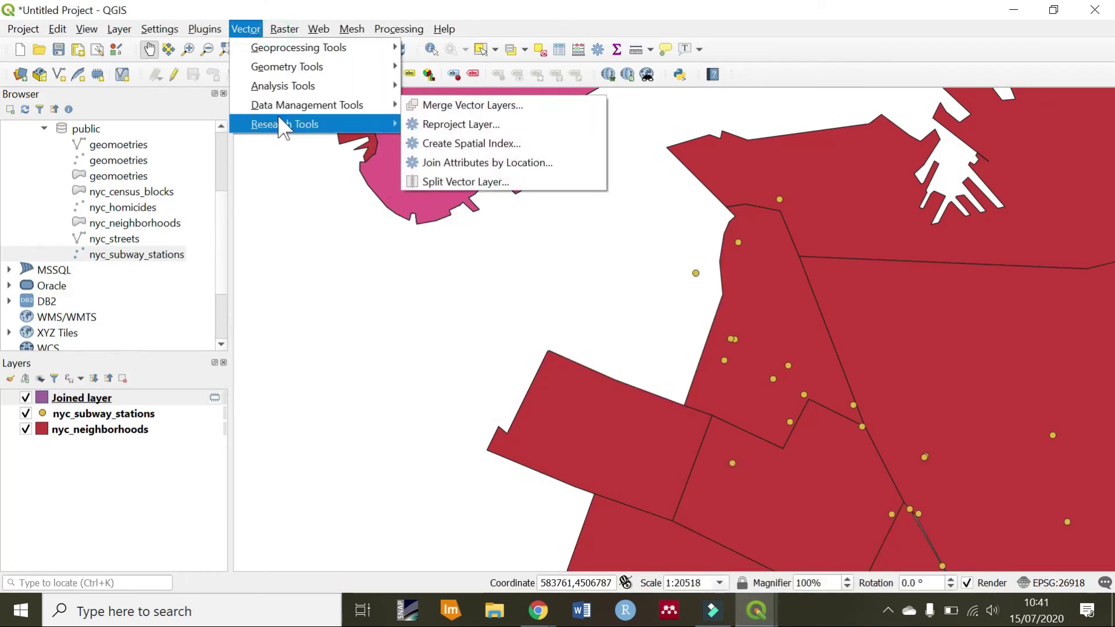
left_click(469, 165)
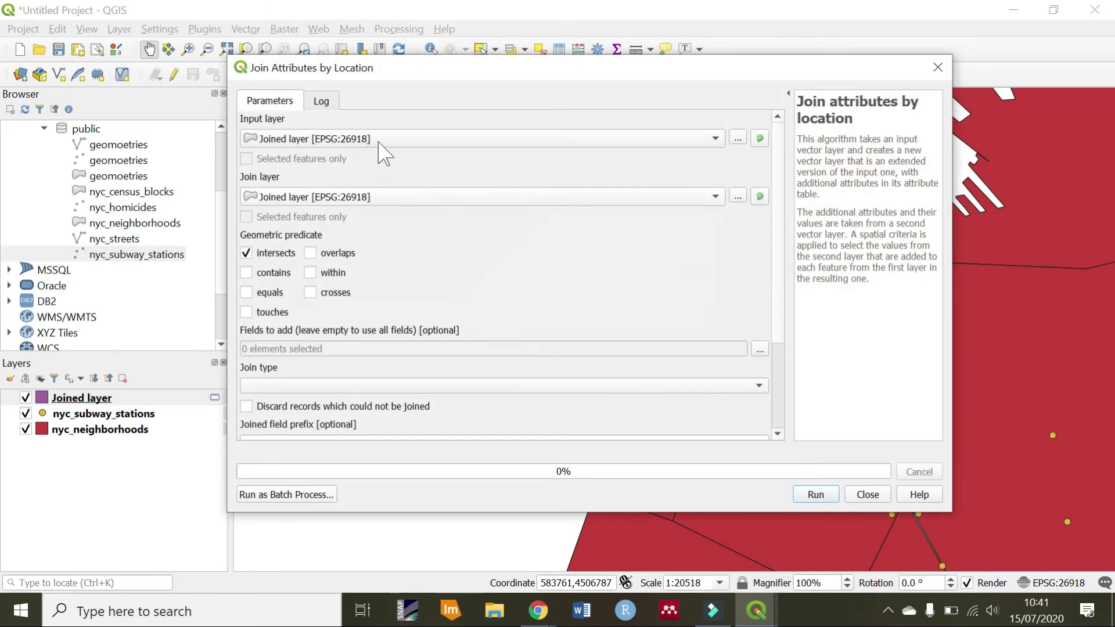
Set nyc_neighborhoods as input, nyc_subway_stations as join layer, and untick intersects
left_click(378, 140)
left_click(377, 154)
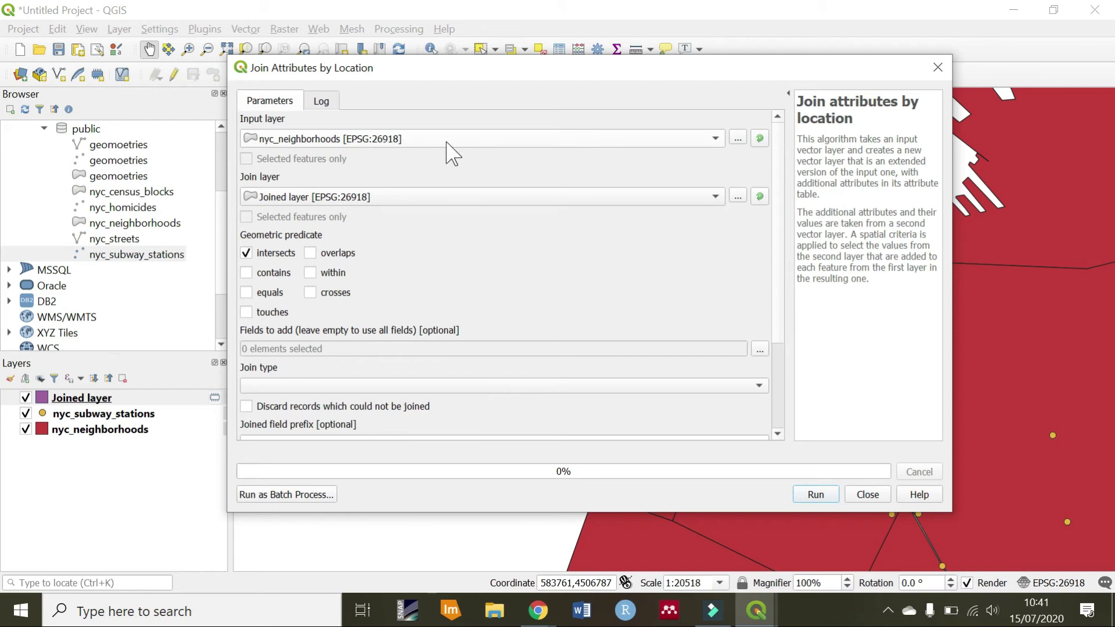
left_click(357, 201)
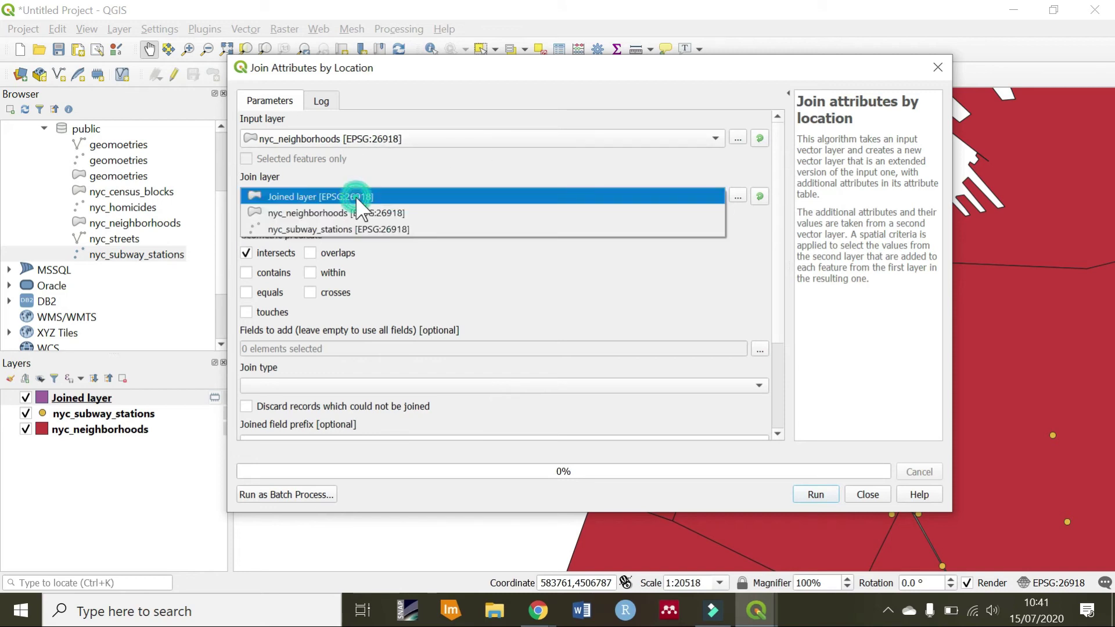
left_click(358, 229)
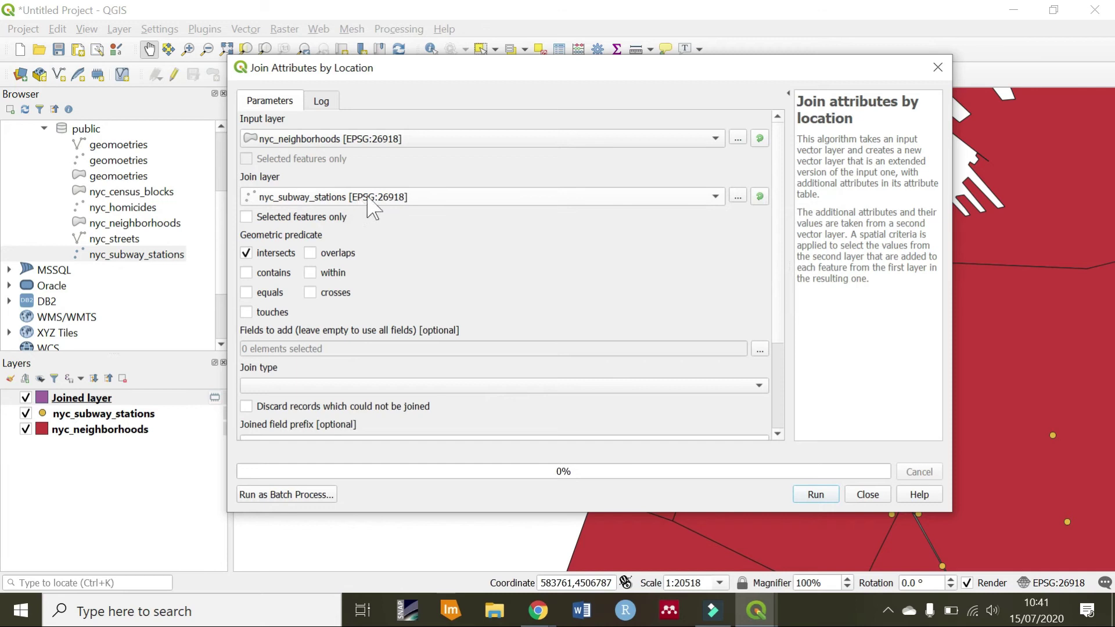
left_click(246, 253)
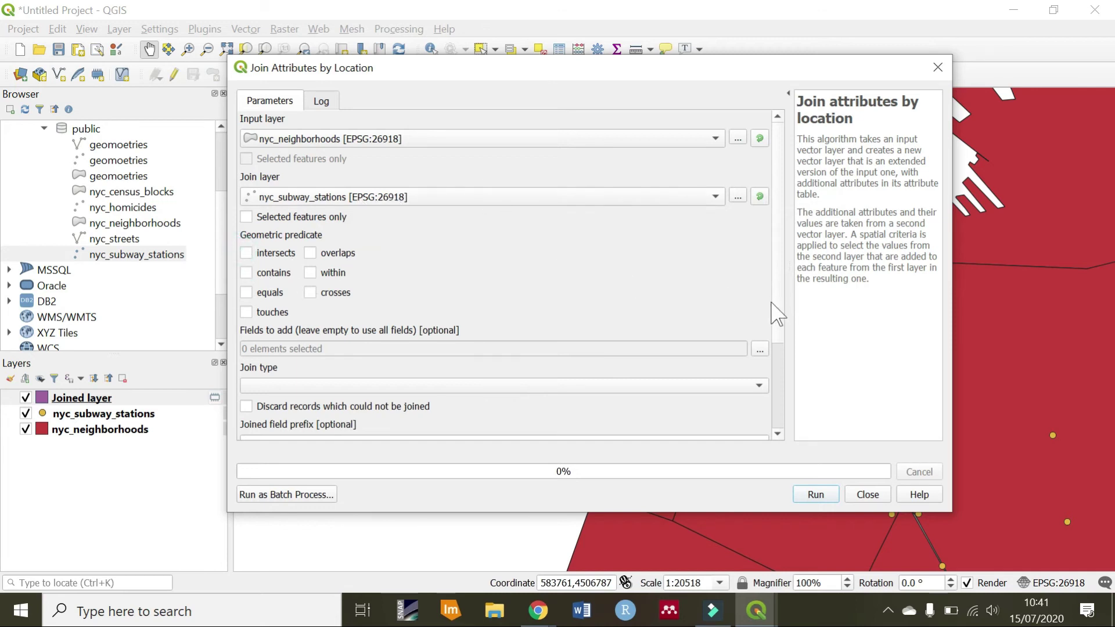
scroll(777, 328, "down", 1)
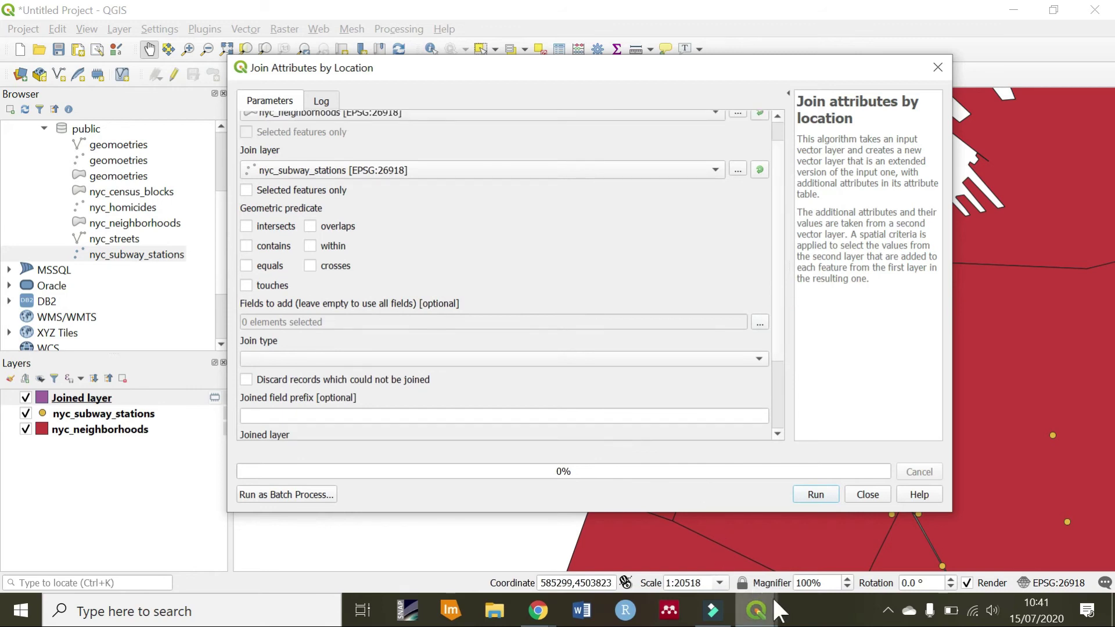
mouse_move(773, 600)
left_click(824, 571)
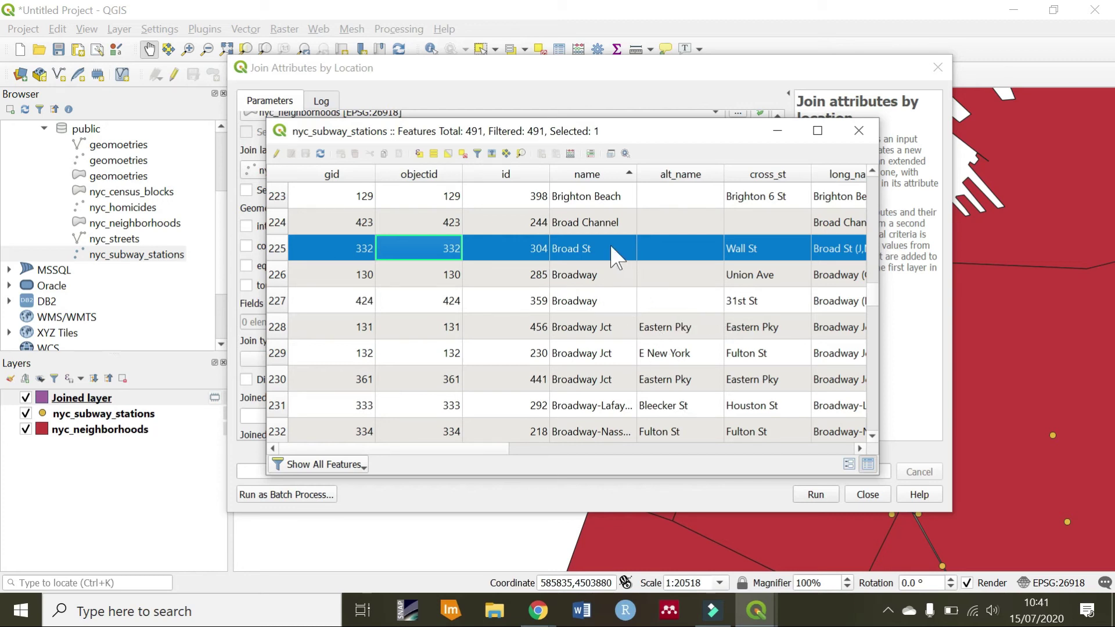
left_click(778, 130)
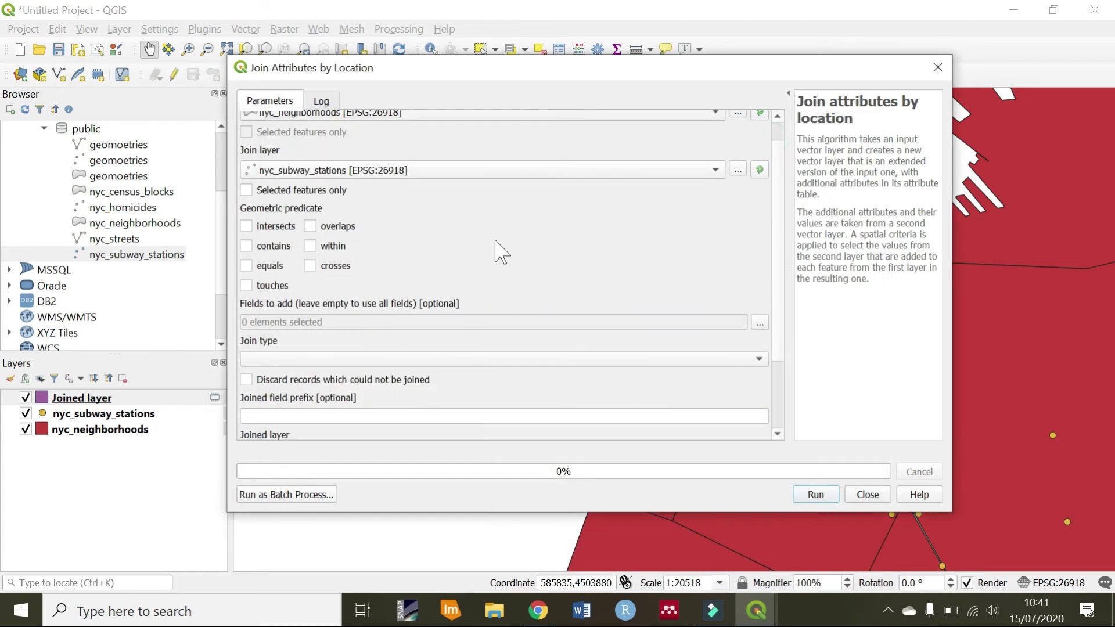
scroll(563, 222, "up", 1)
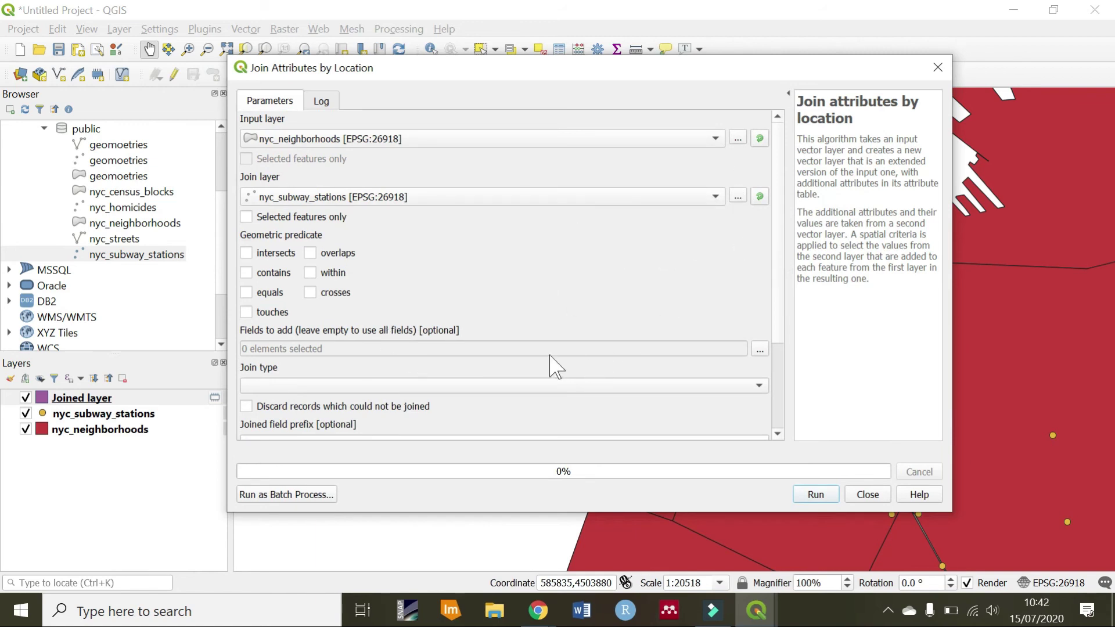
Tick only the name field to add, then go back to the pgAdmin query after FROM nyc_neighborhoods
left_click(760, 349)
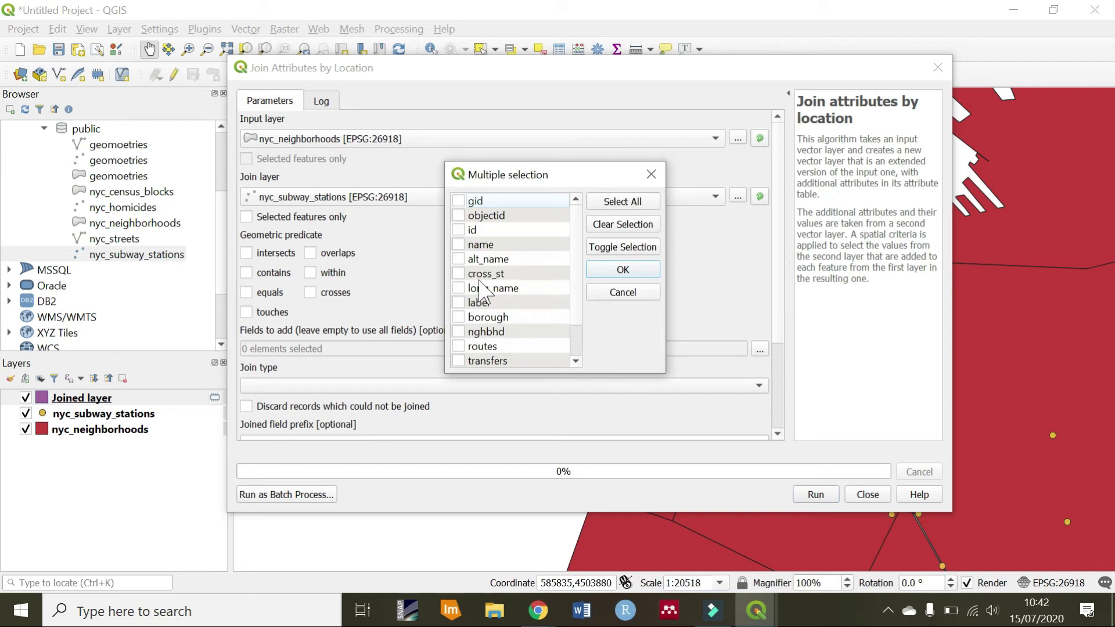
left_click(459, 245)
mouse_move(538, 616)
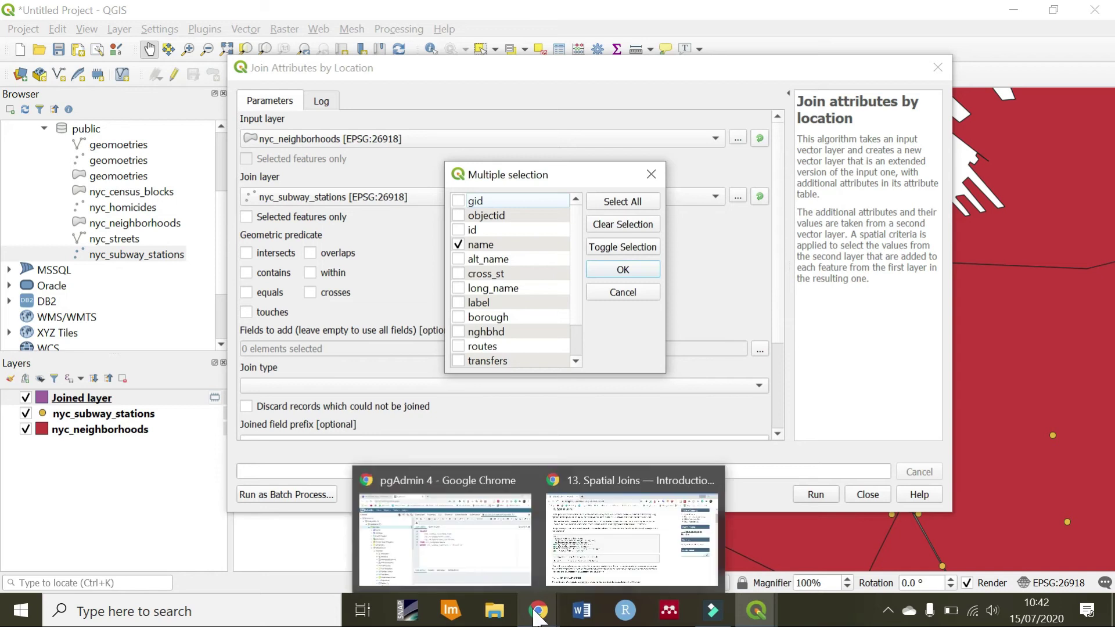
left_click(472, 555)
left_click(546, 282)
left_click(590, 310)
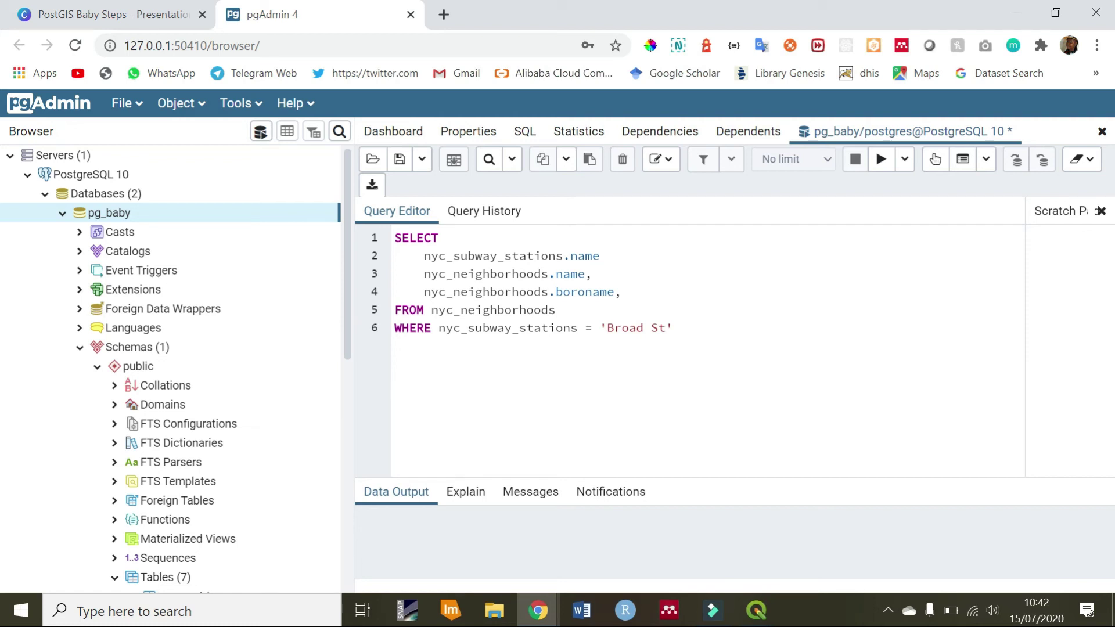
Add a JOIN nyc_subway_stations line beneath FROM nyc_neighborhoods, correcting the misspelled table name
key("Return")
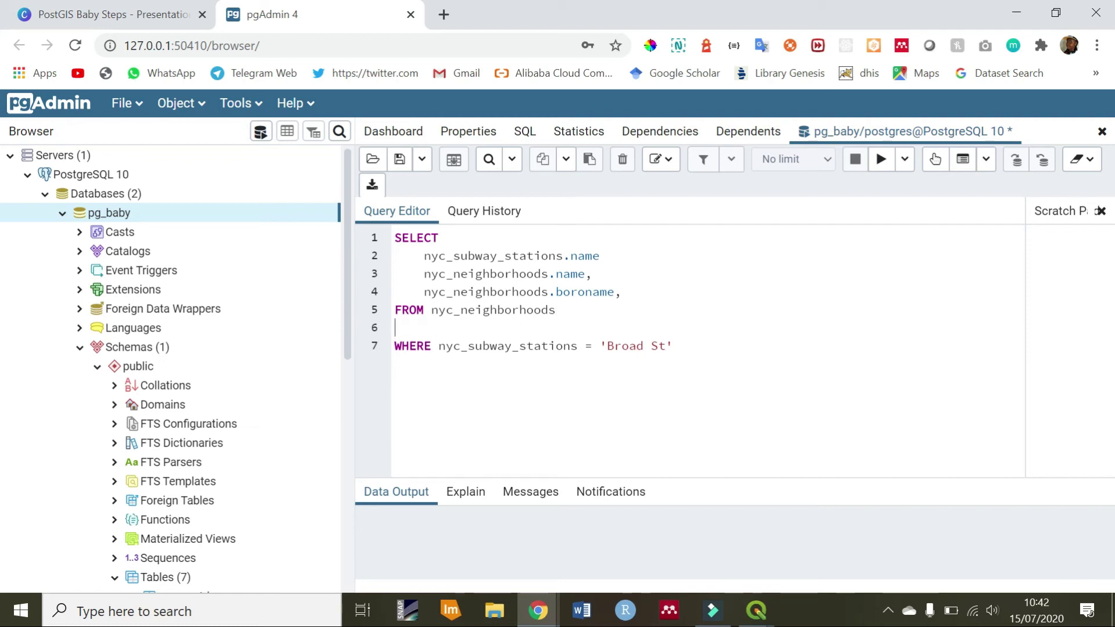
type("JOIN nyc_subs")
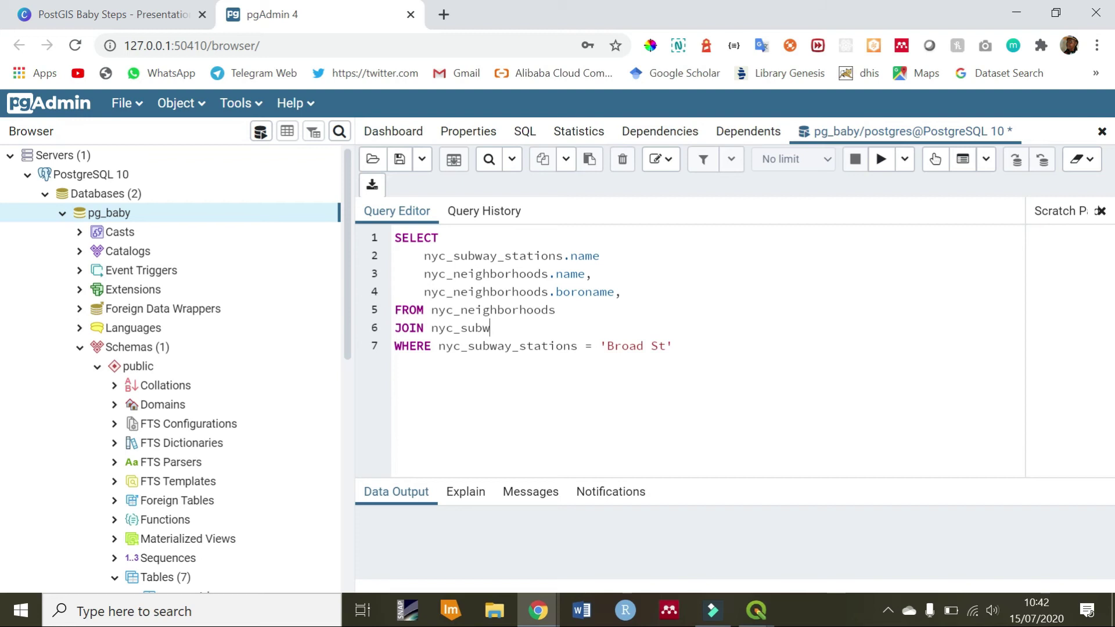
type("waystat")
key("BackSpace")
key("BackSpace")
key("BackSpace")
key("BackSpace")
type("_stations")
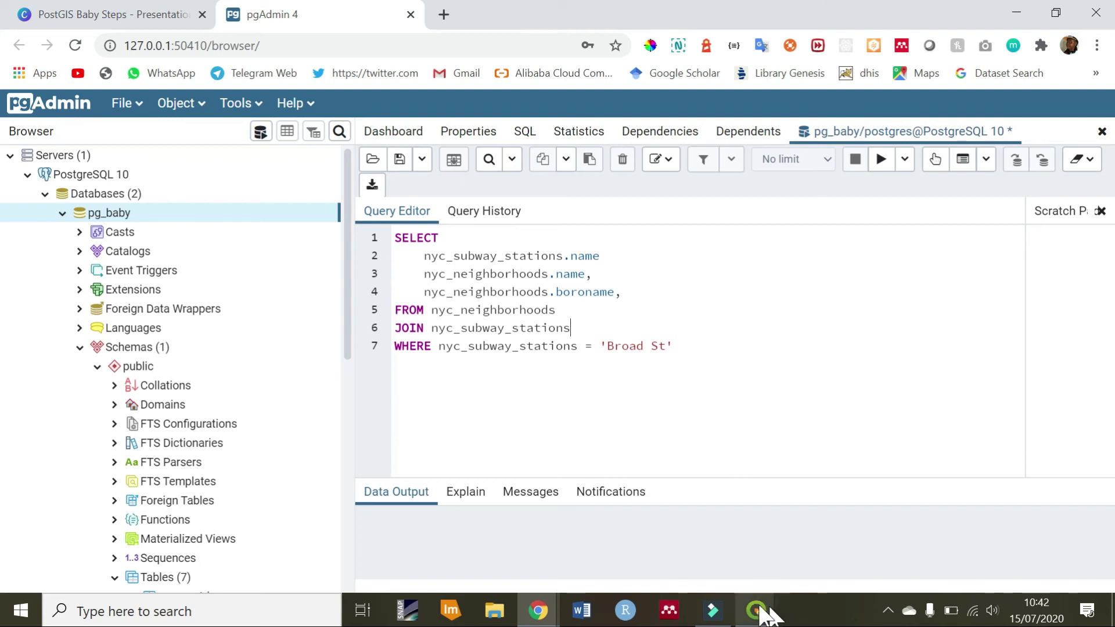
left_click(622, 292)
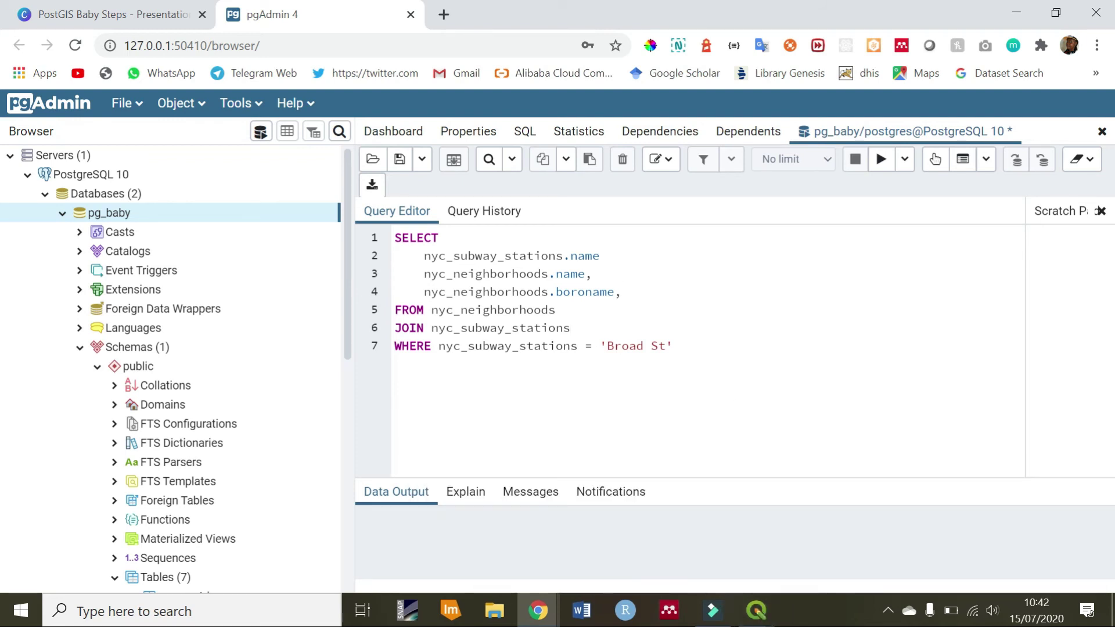
Start a new line below the JOIN with ST_Contains(nyc_neighborhoods, fixing typos
left_click(621, 327)
key("Return")
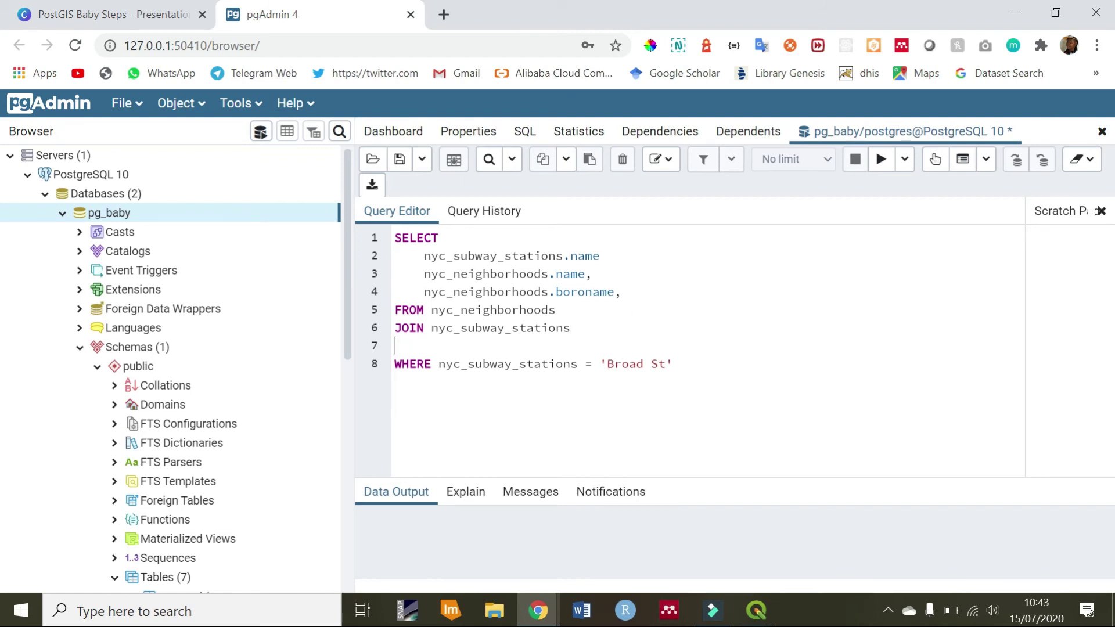
type("ST_Contains")
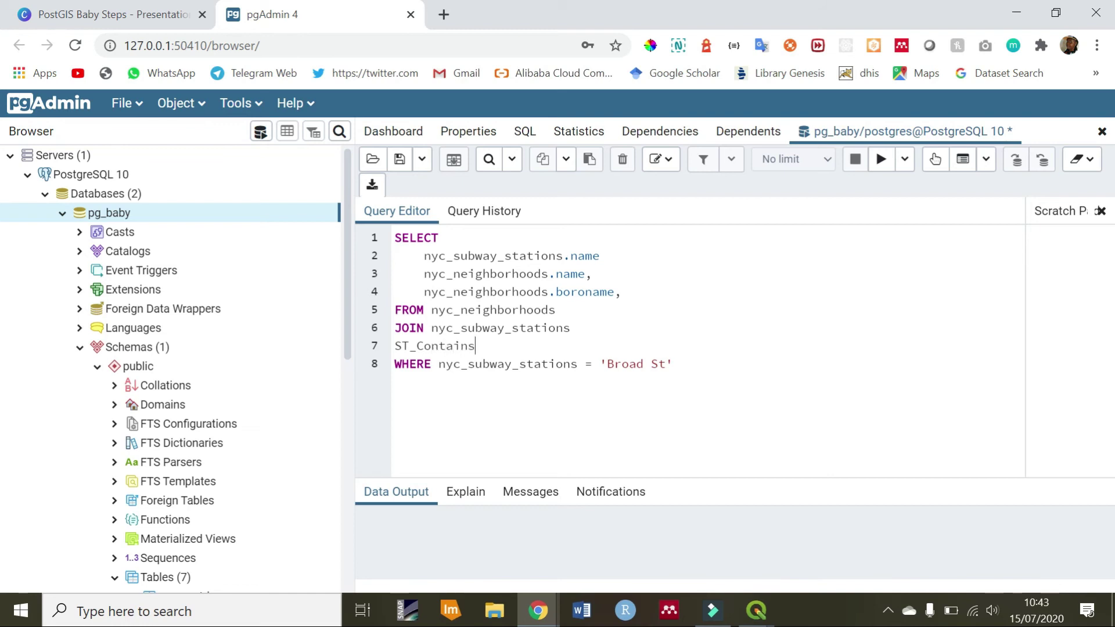
type("(")
type("neigh")
type("bou")
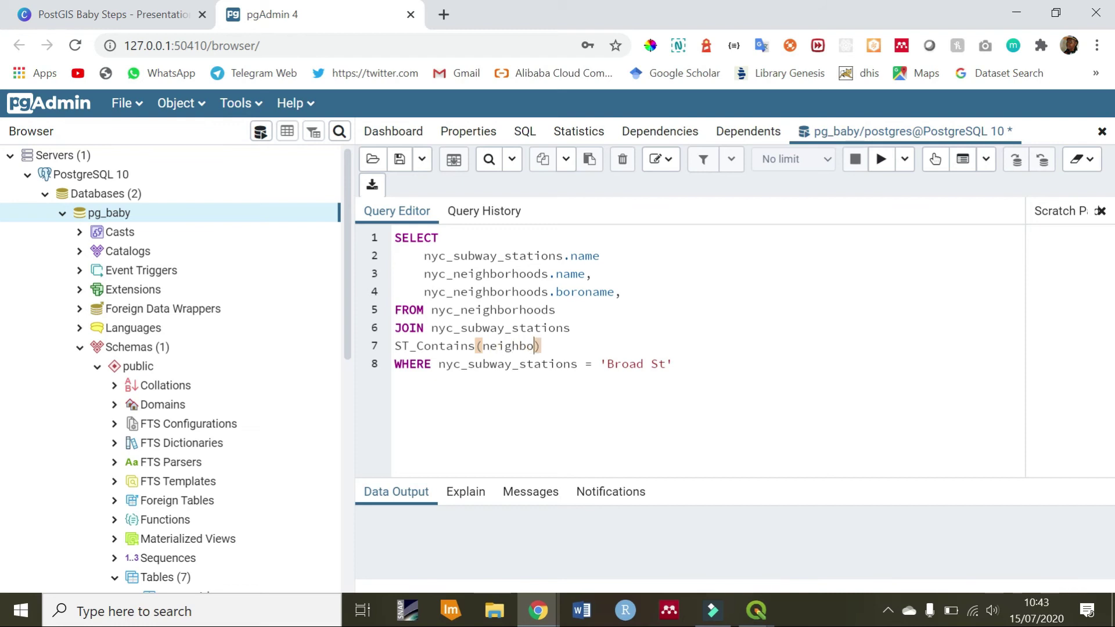
key("BackSpace")
type("rhoos")
key("BackSpace")
type("ds")
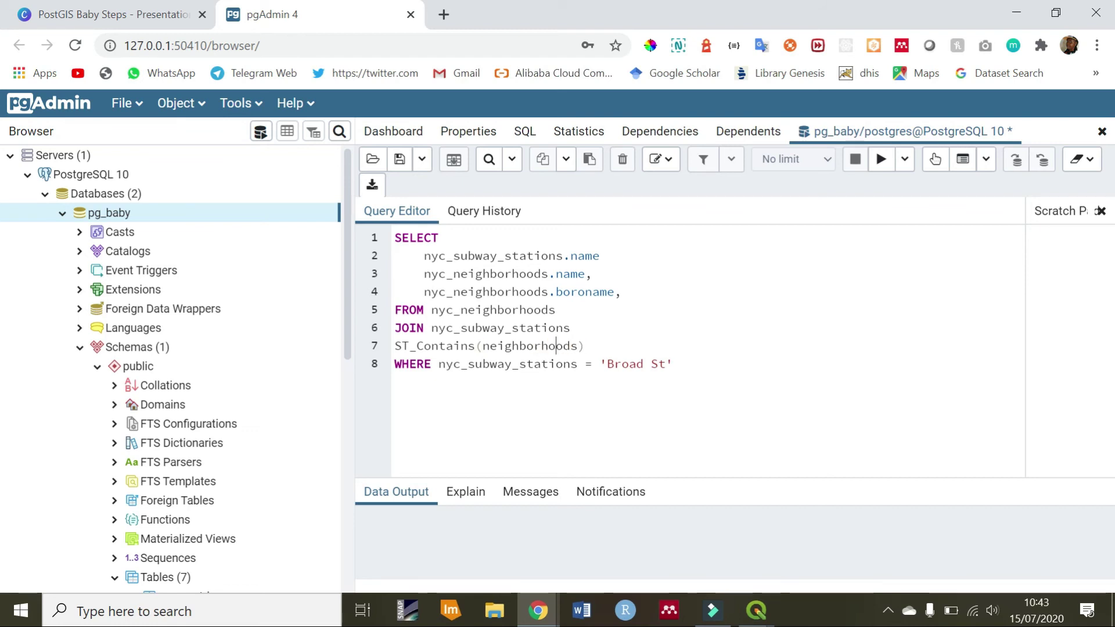
left_click(482, 345)
type("nyc_")
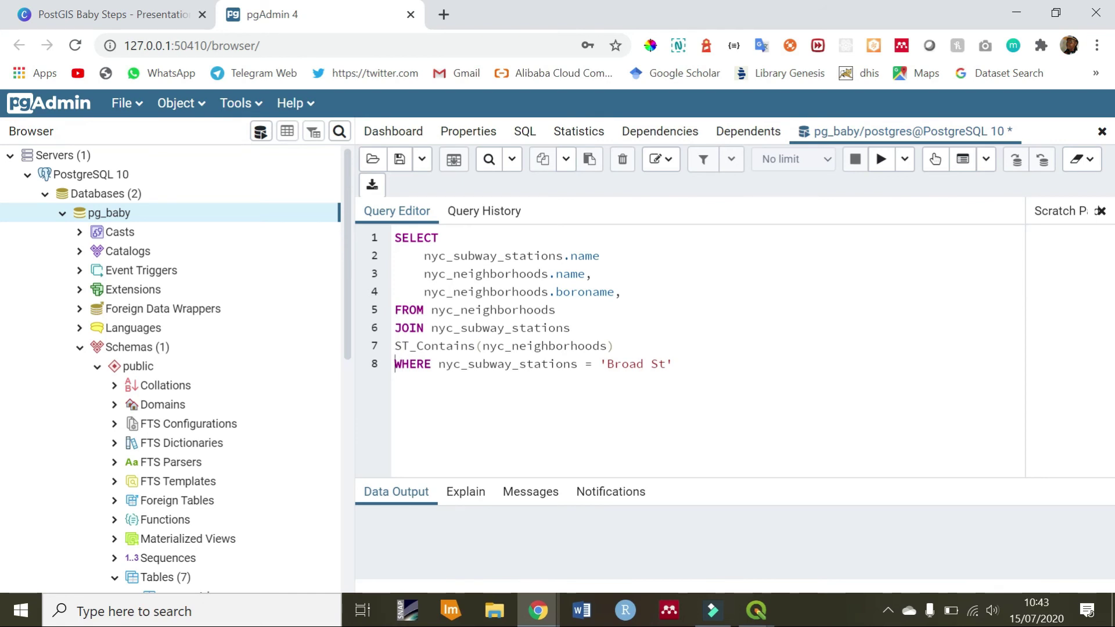
Add nyc_subwaystations as the second argument and append .geom to both arguments
left_click(608, 346)
type(", nyc_syb")
key("BackSpace")
key("BackSpace")
type("ubwaystations")
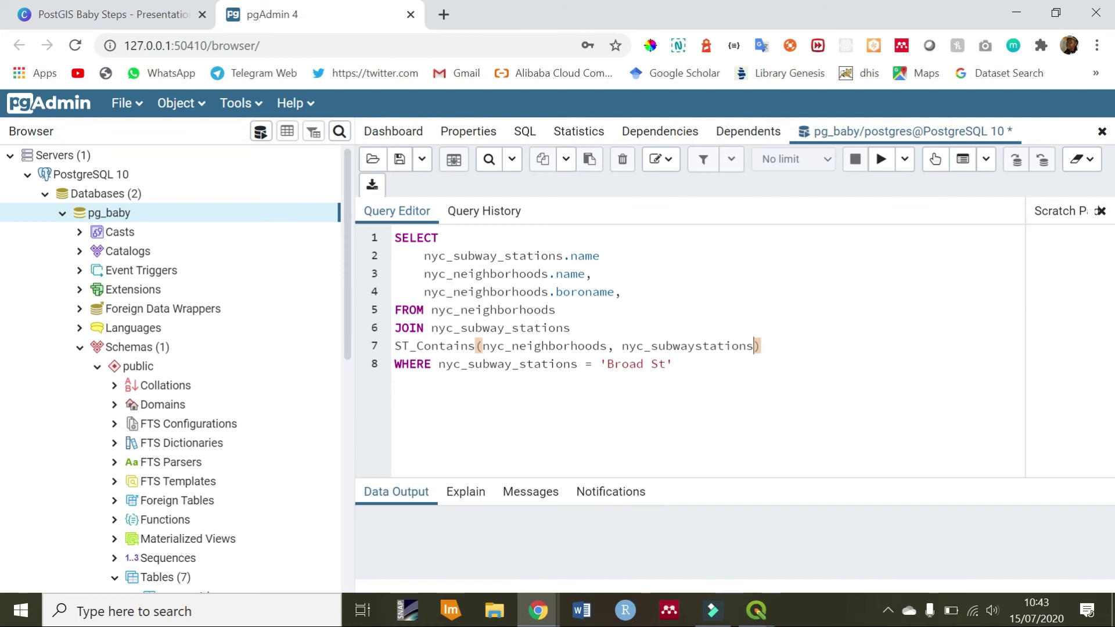
left_click(607, 346)
type(".geom")
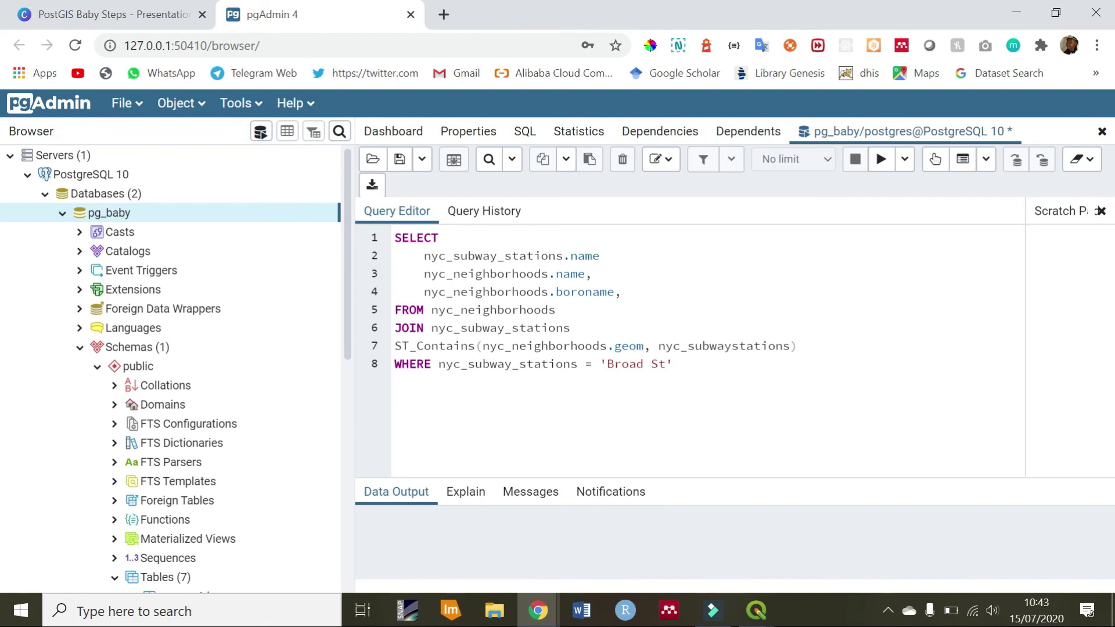
left_click(790, 346)
type(".geom")
Alias the station name column on line 2 AS subway_name
double_click(616, 345)
double_click(816, 347)
left_click(573, 323)
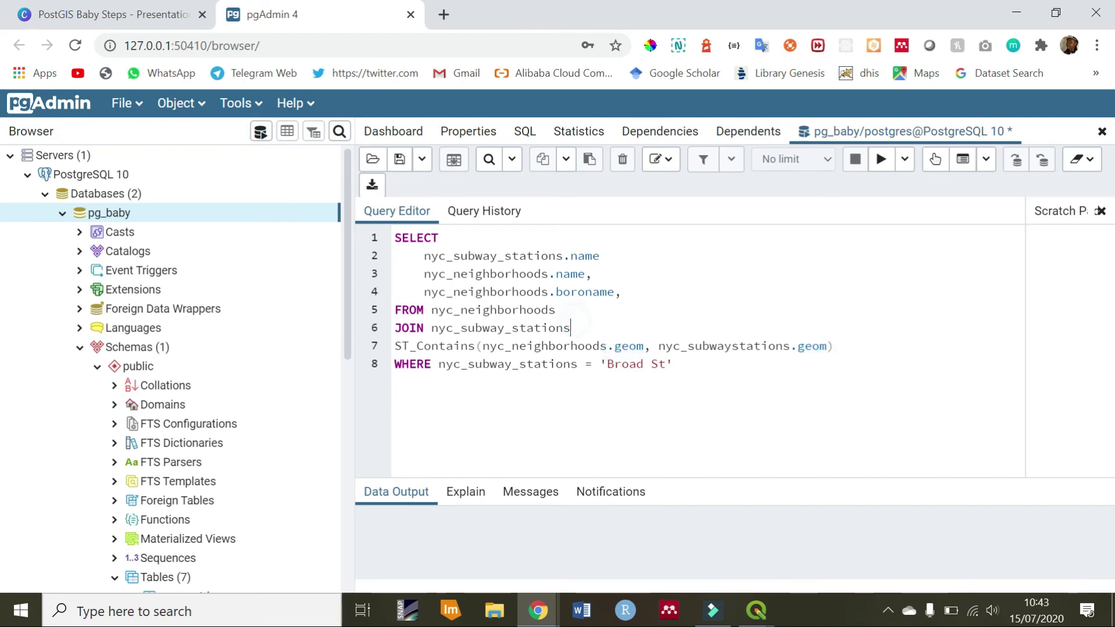
left_click(610, 254)
left_click(511, 256)
left_click(436, 258)
left_click(445, 293)
left_click(473, 256)
left_click(614, 253)
type("AS subway_name,")
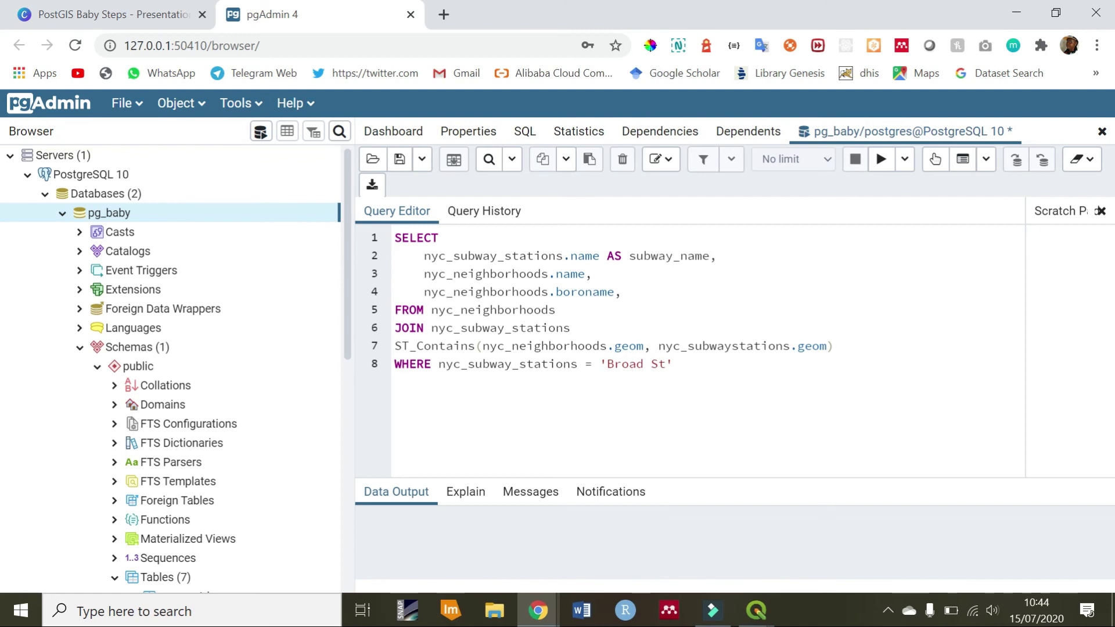
Alias the neighborhood name AS neighborhood_name and boroname AS borough
left_click(585, 274)
type("AS")
type(" neighb")
type("ou")
type("hood_nam")
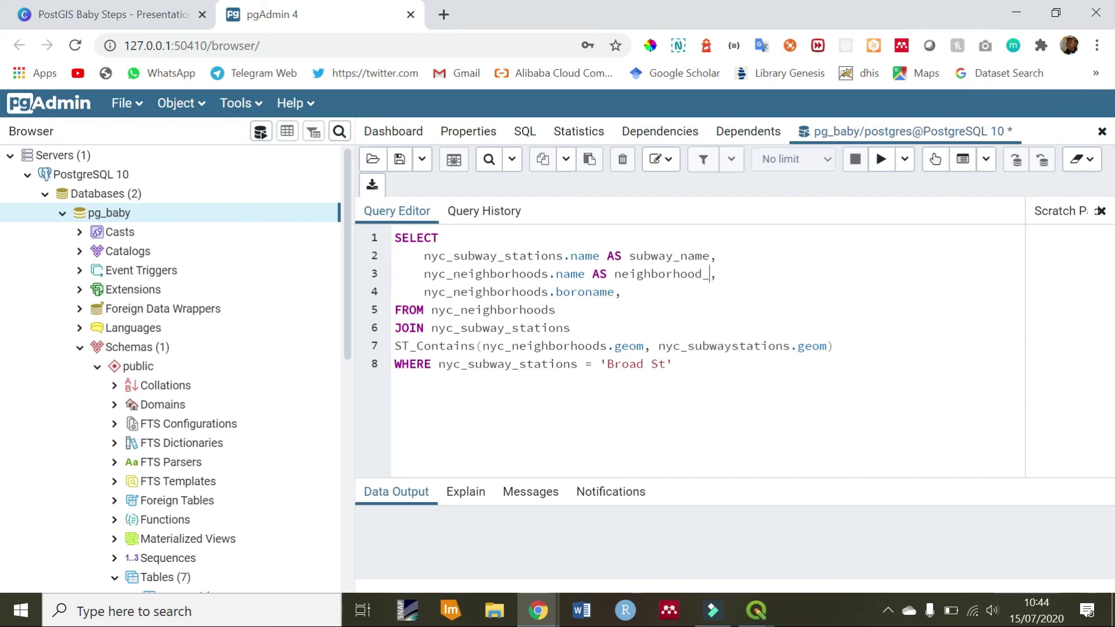
type("e")
left_click(615, 291)
type("AS borough")
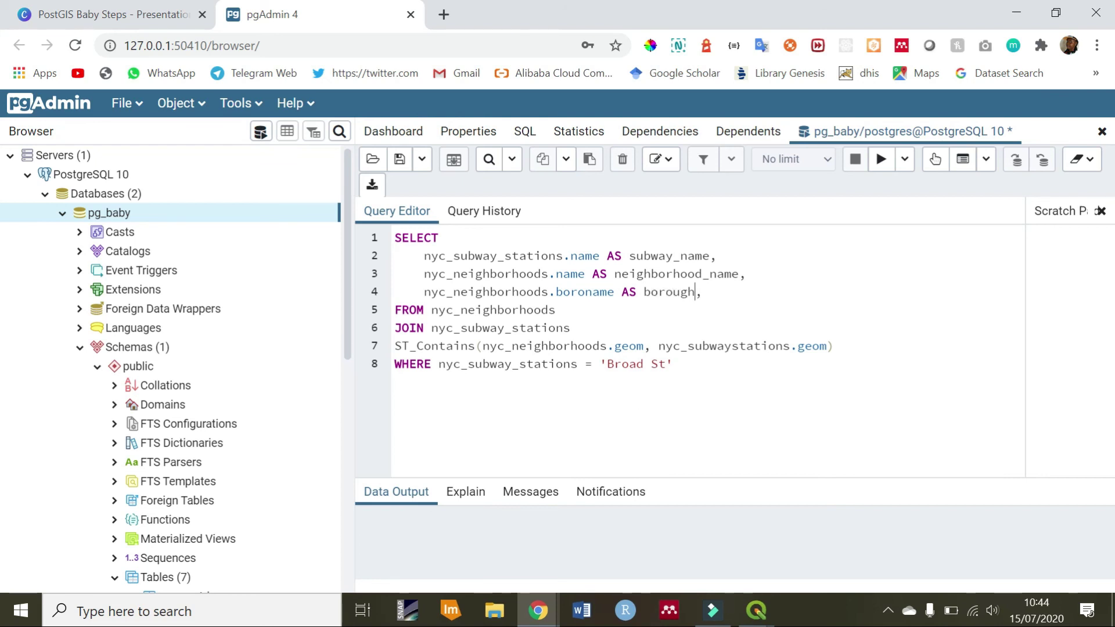
Insert ON before ST_Contains on line 7 to make it the join condition
left_click(680, 364)
left_click(395, 346)
left_click(399, 380)
left_click(392, 372)
left_click(393, 366)
left_click_drag(395, 346, 835, 346)
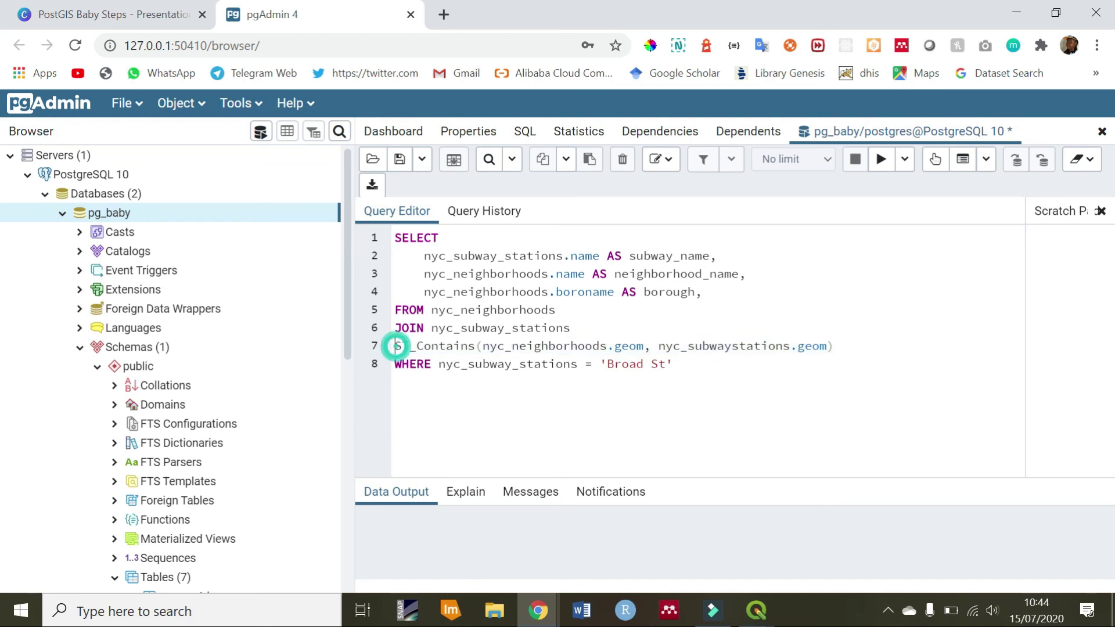
type("ON")
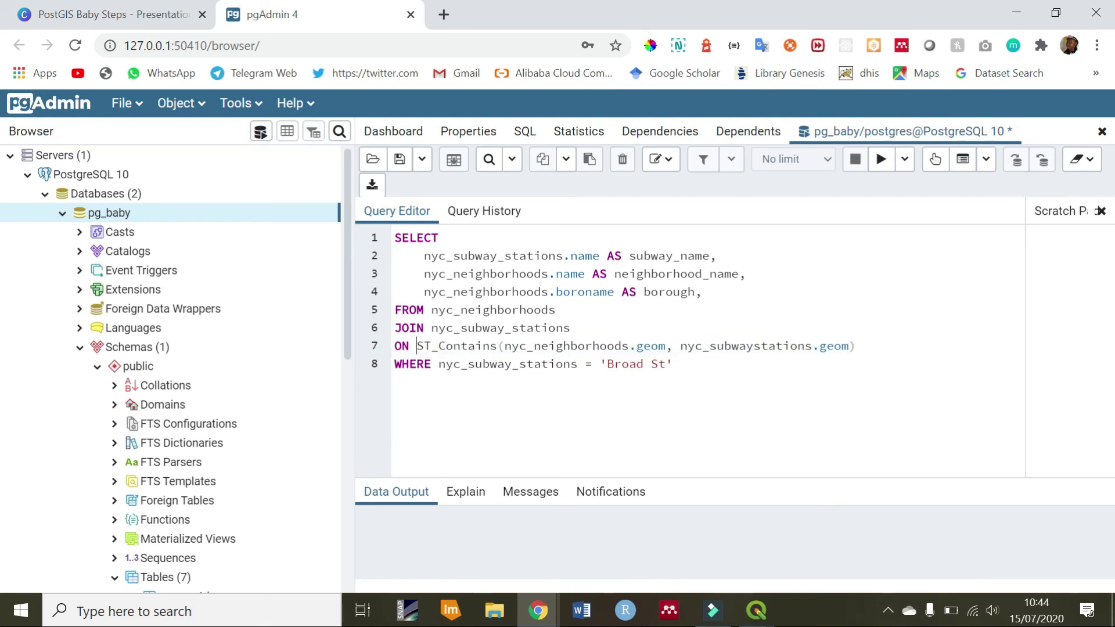
left_click(411, 351)
left_click_drag(416, 347, 848, 347)
left_click(701, 367)
Run the query, read the error, and delete the trailing comma after borough on line 4
left_click(881, 159)
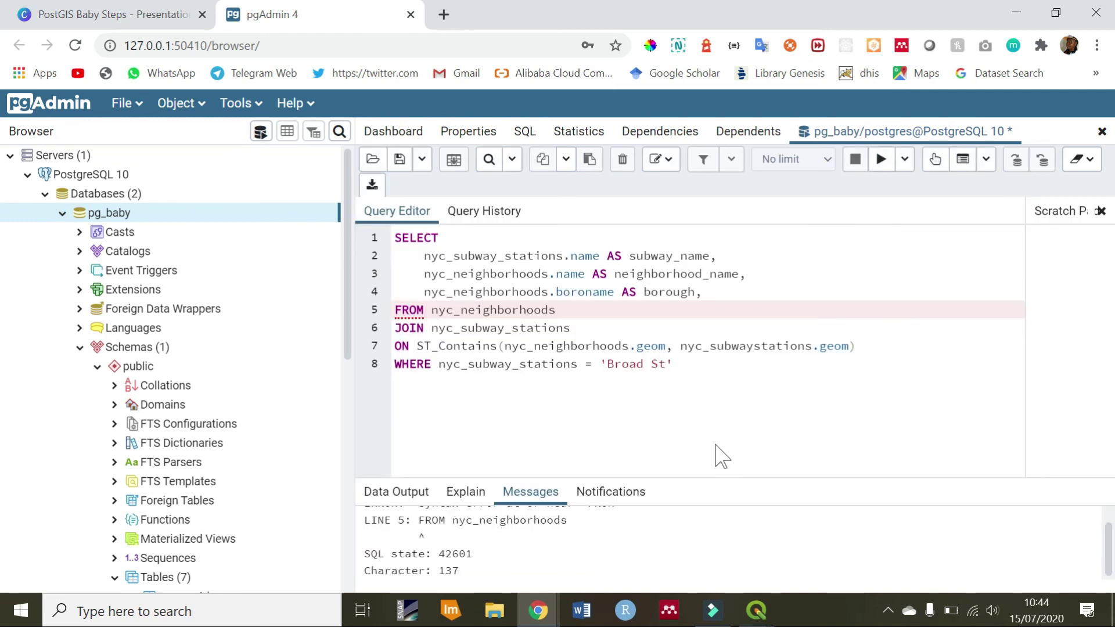
left_click_drag(614, 479, 623, 435)
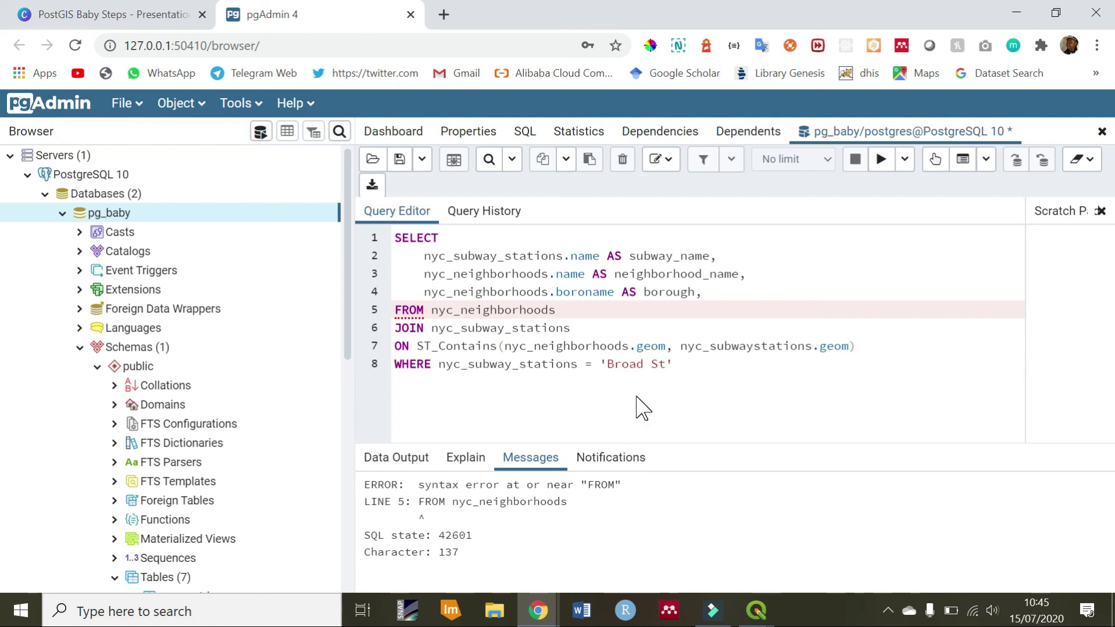
left_click(710, 293)
key("BackSpace")
left_click(883, 163)
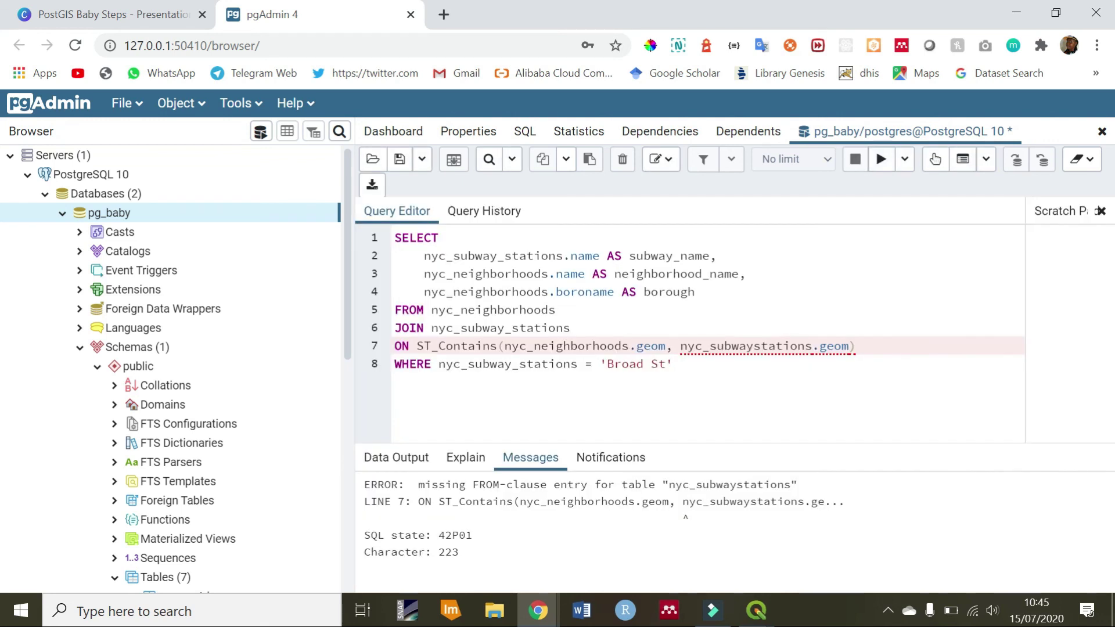
left_click(678, 311)
Correct the table name on line 7 to nyc_subway_stations and re-run the query
left_click(734, 349)
left_click(747, 348)
type("_")
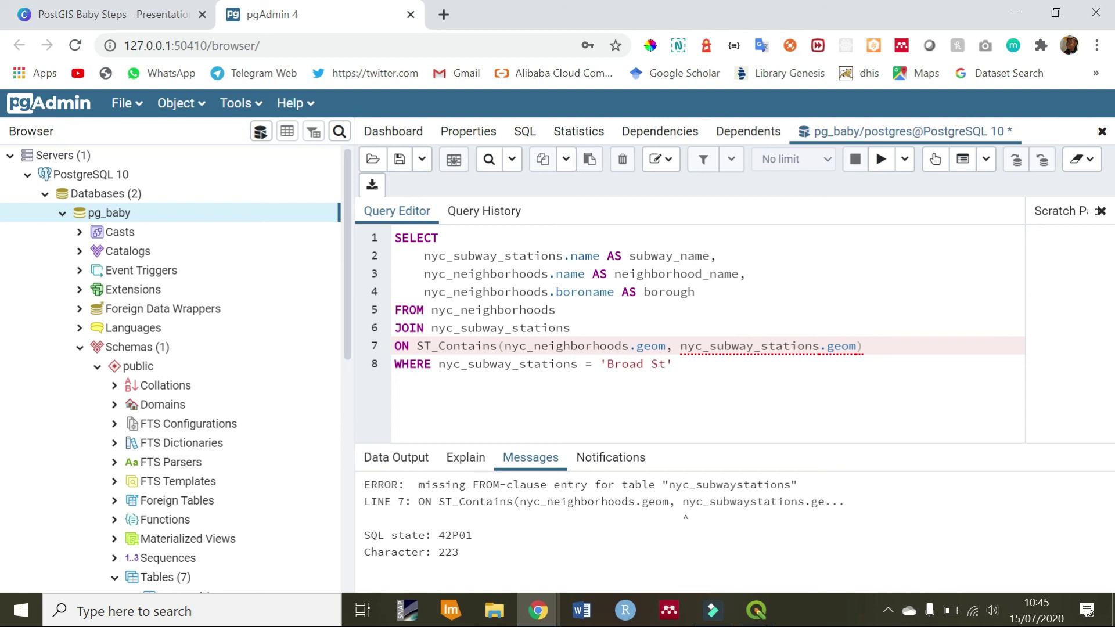
left_click(881, 158)
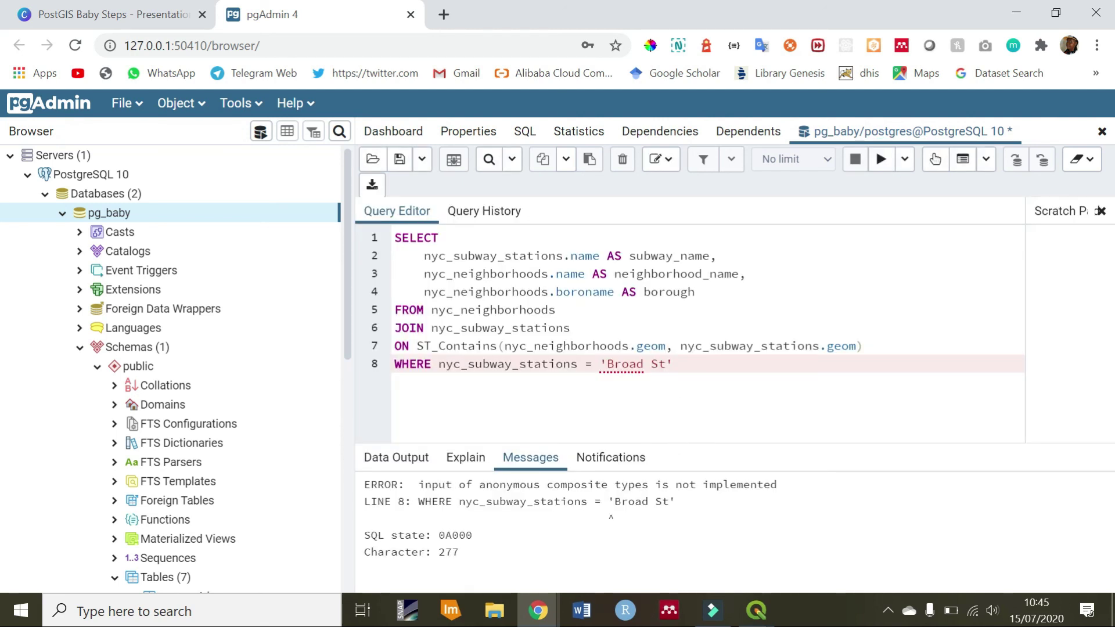
Change the WHERE clause to compare nyc_subway_stations.name with 'Broad St'
key("Return")
left_click(575, 365)
double_click(492, 365)
left_click(577, 365)
type(".")
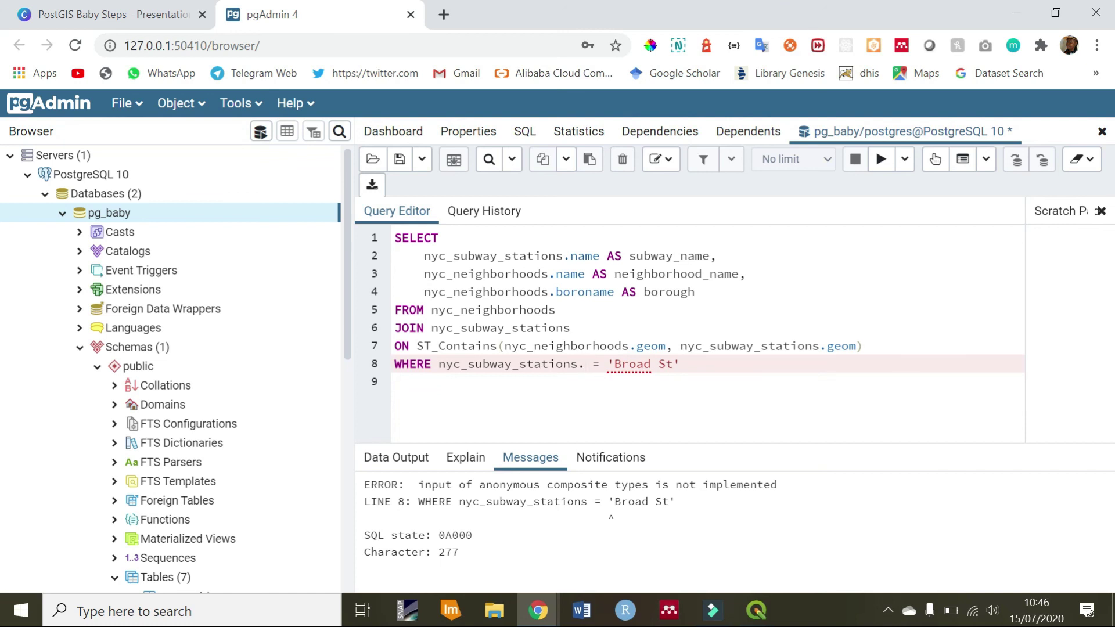
type("name")
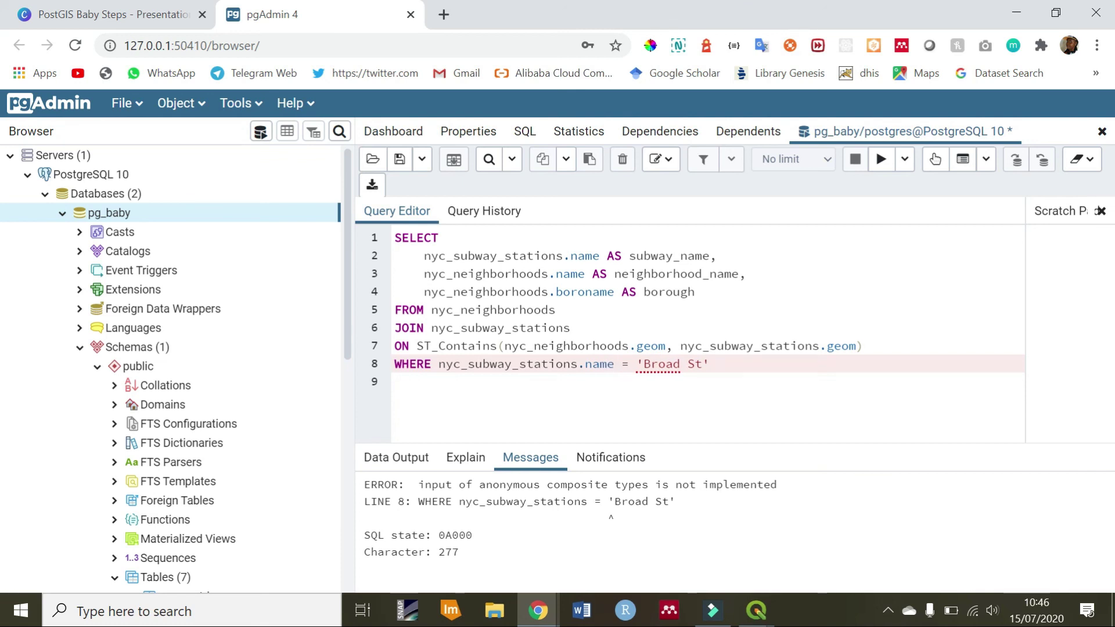
double_click(522, 364)
double_click(595, 364)
Run the corrected join and enlarge the results to show Broad St, Financial District, Manhattan
mouse_move(758, 610)
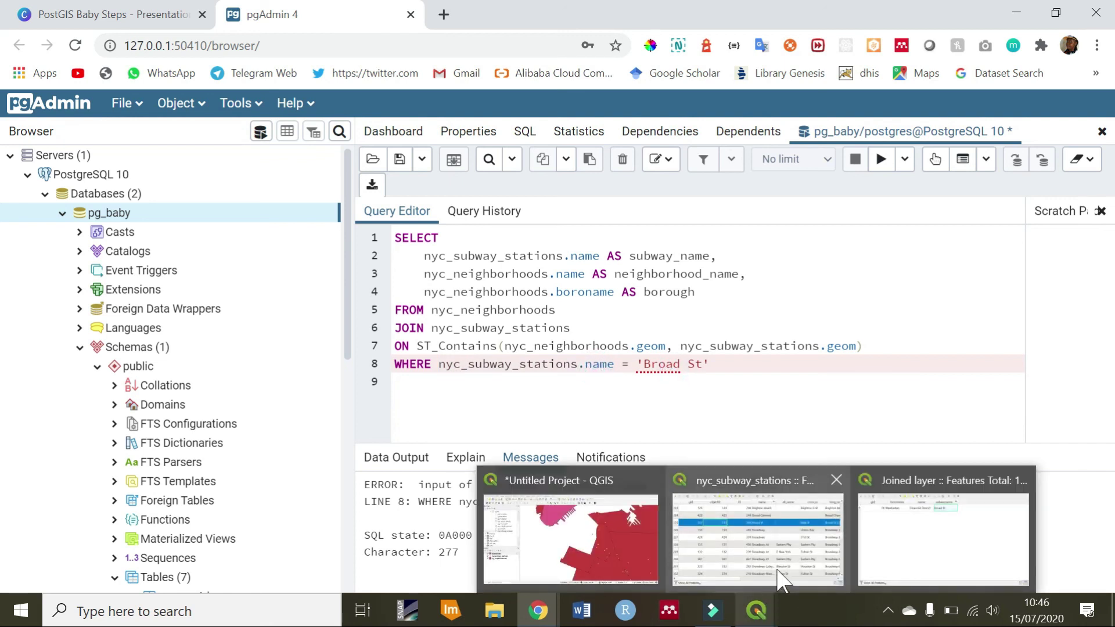
left_click(781, 579)
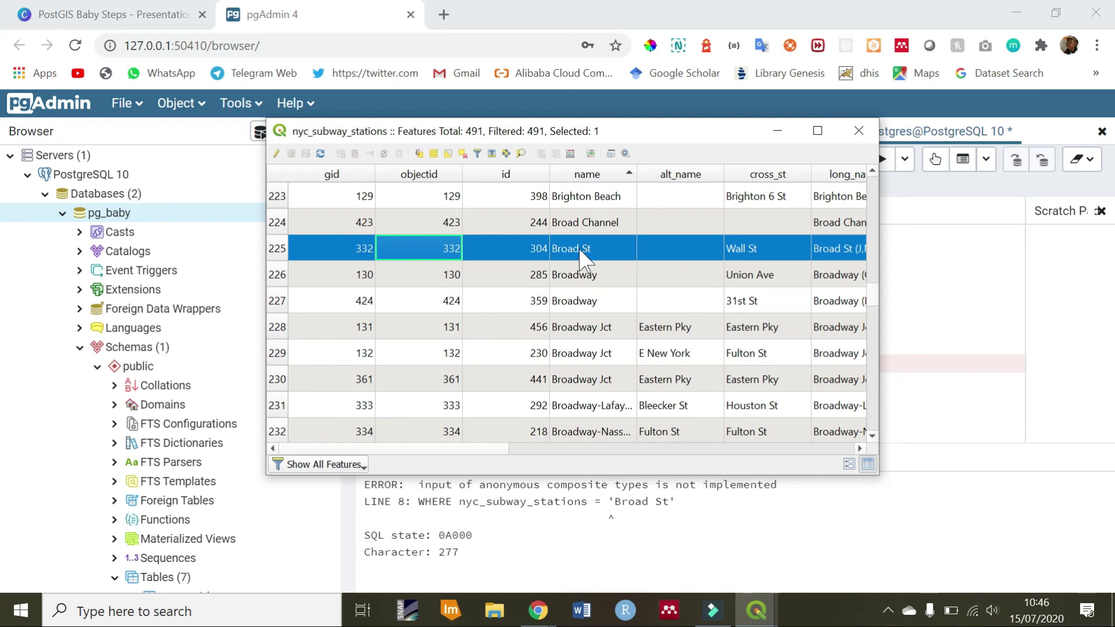
left_click(778, 131)
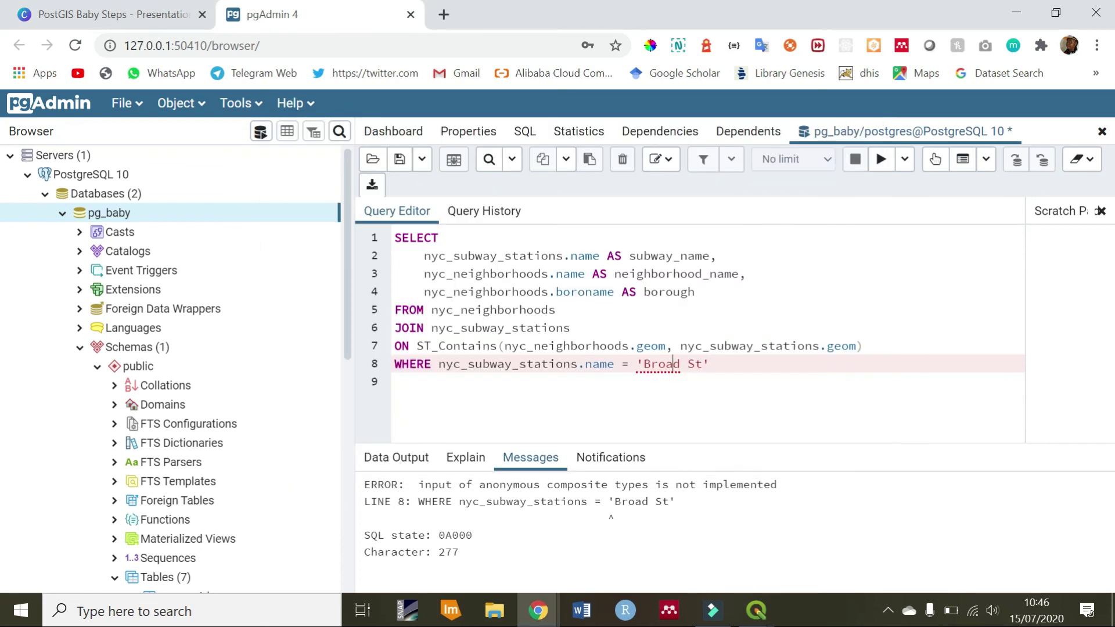
left_click(766, 368)
left_click(881, 159)
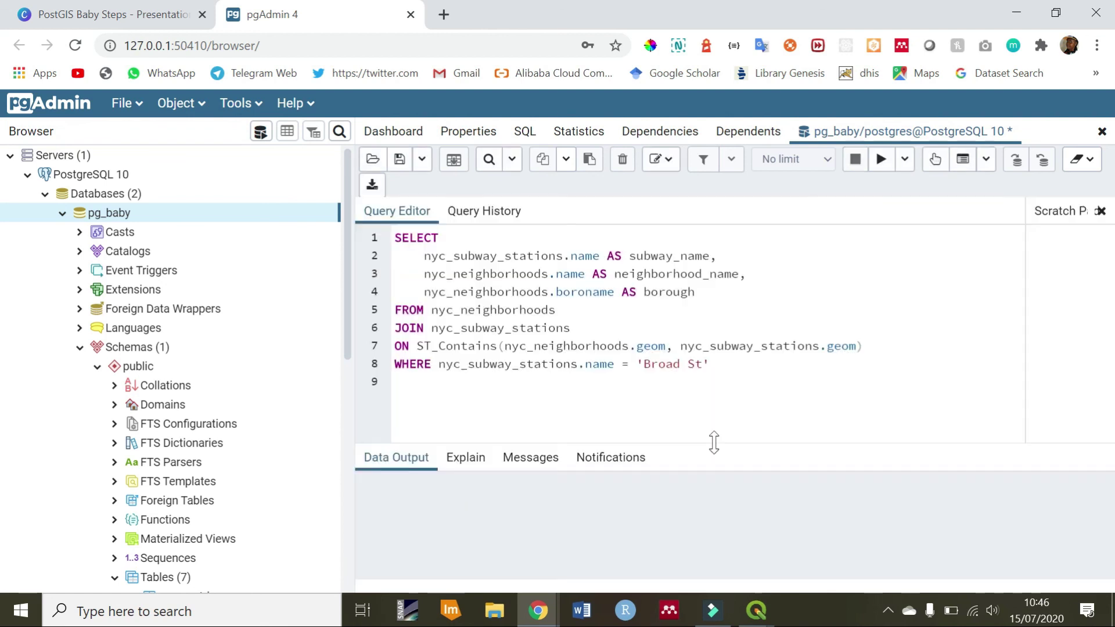
left_click(714, 441)
left_click_drag(715, 441, 691, 289)
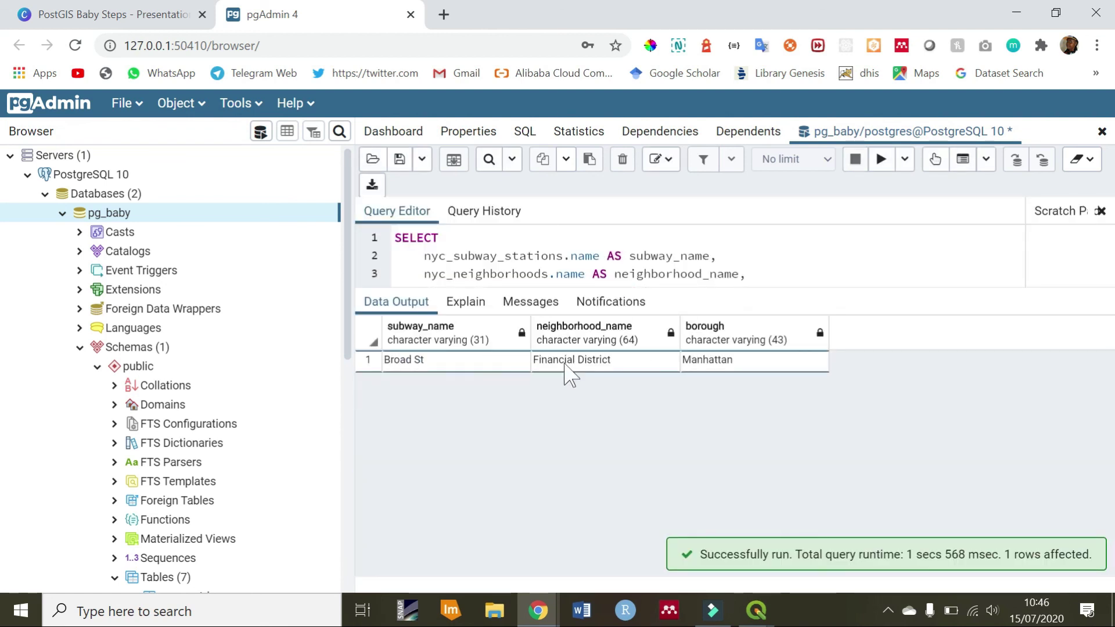
Place the QGIS Joined layer attribute table beside pgAdmin to compare results
mouse_move(765, 610)
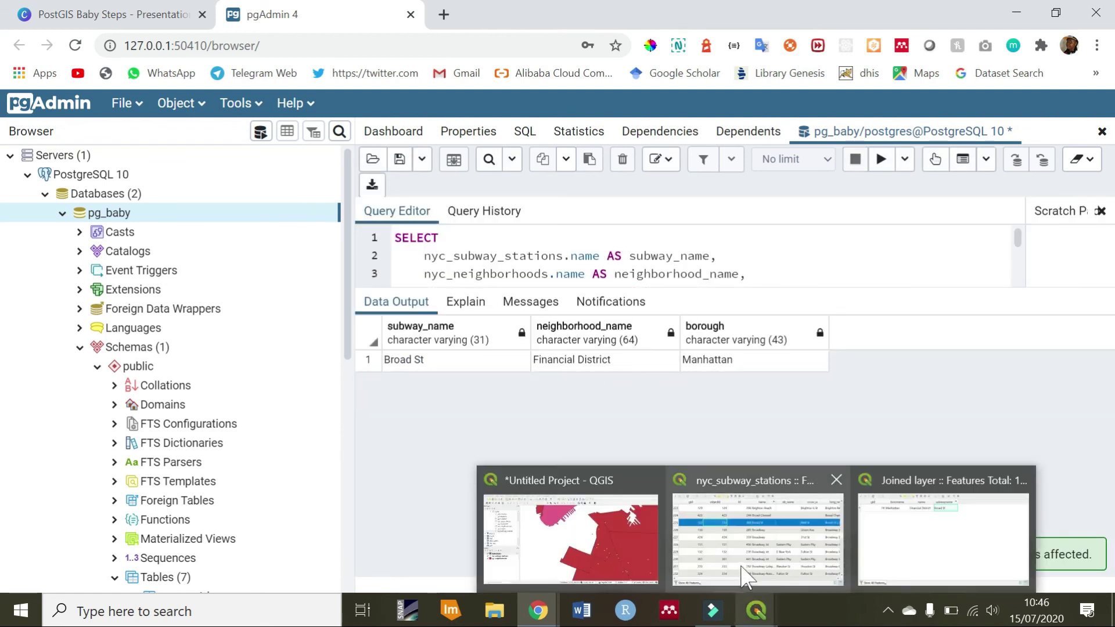
left_click(909, 552)
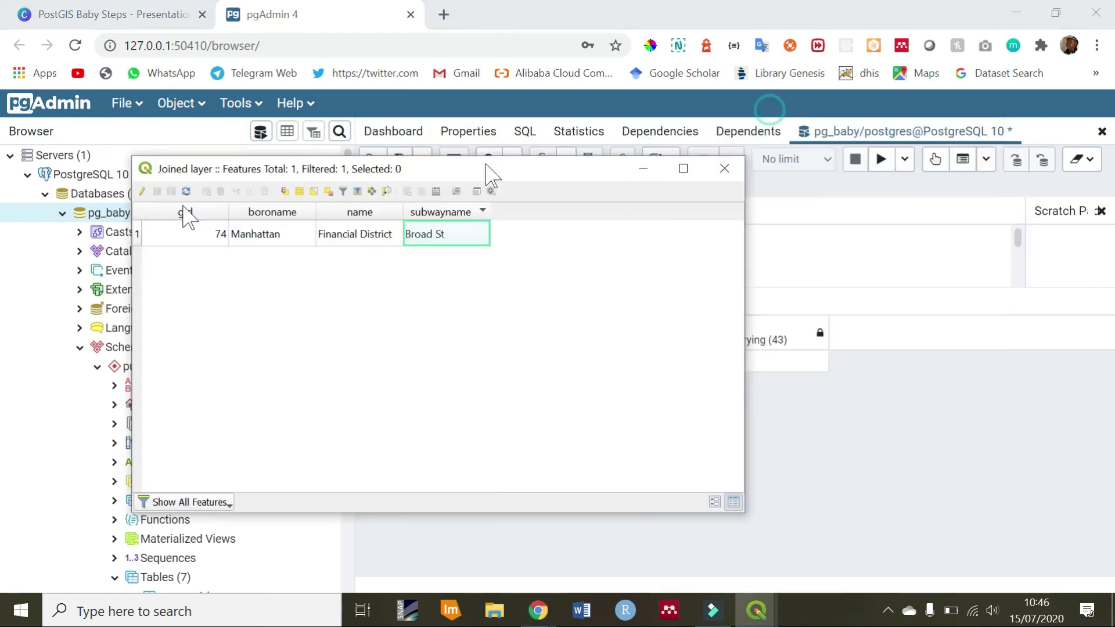
left_click_drag(488, 173, 728, 400)
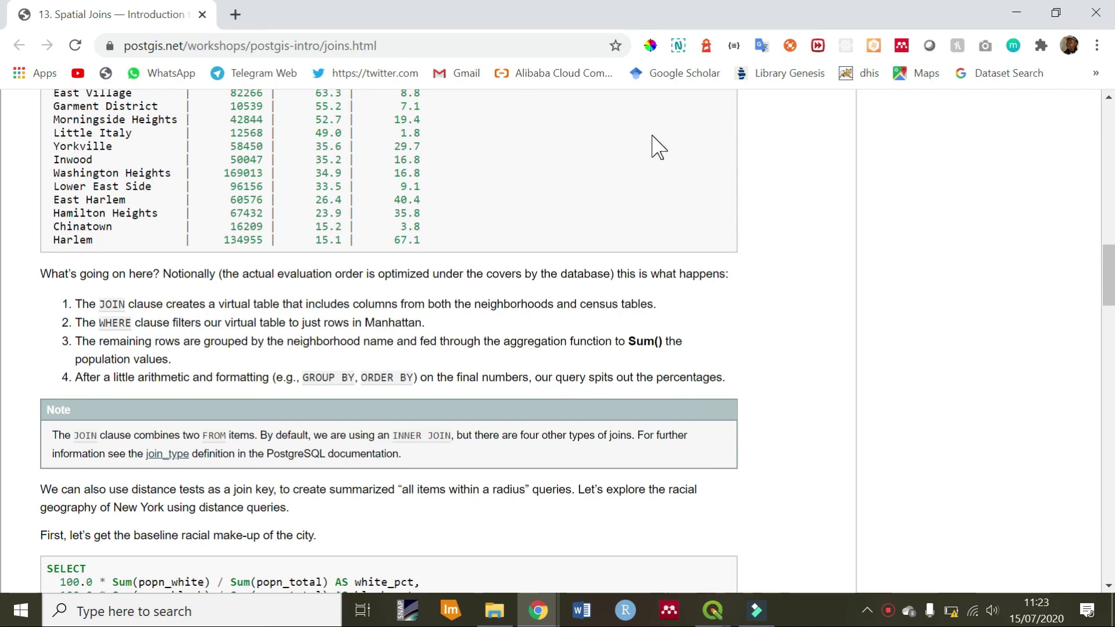
Scroll the Spatial Joins page to 13.3 Function List, highlighting the INSERT INTO example
scroll(658, 147, "up", 15)
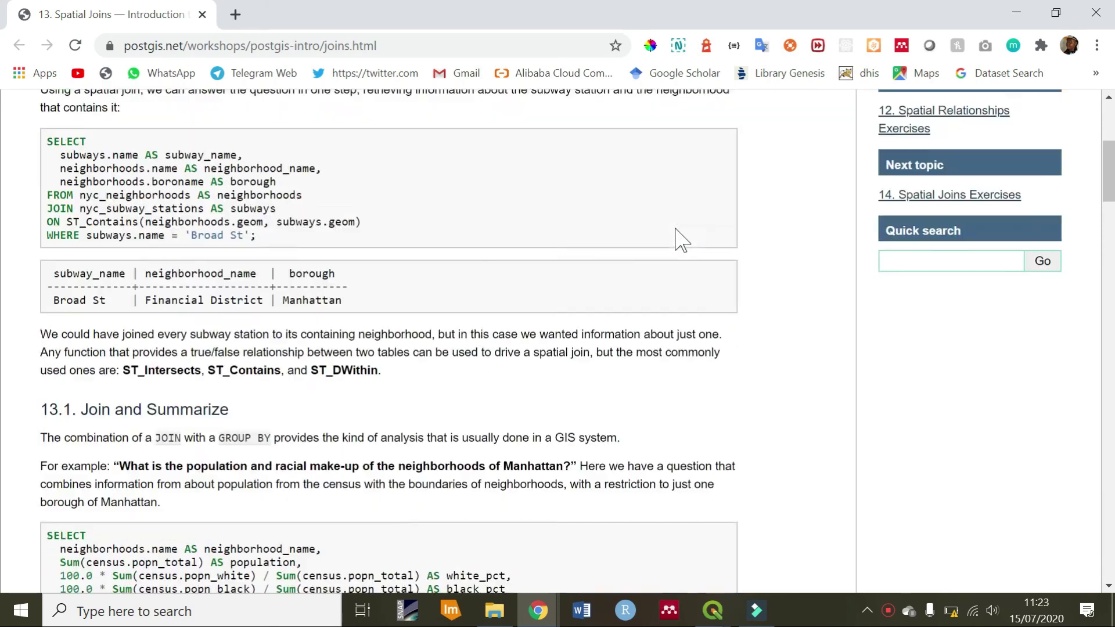
scroll(676, 229, "down", 13)
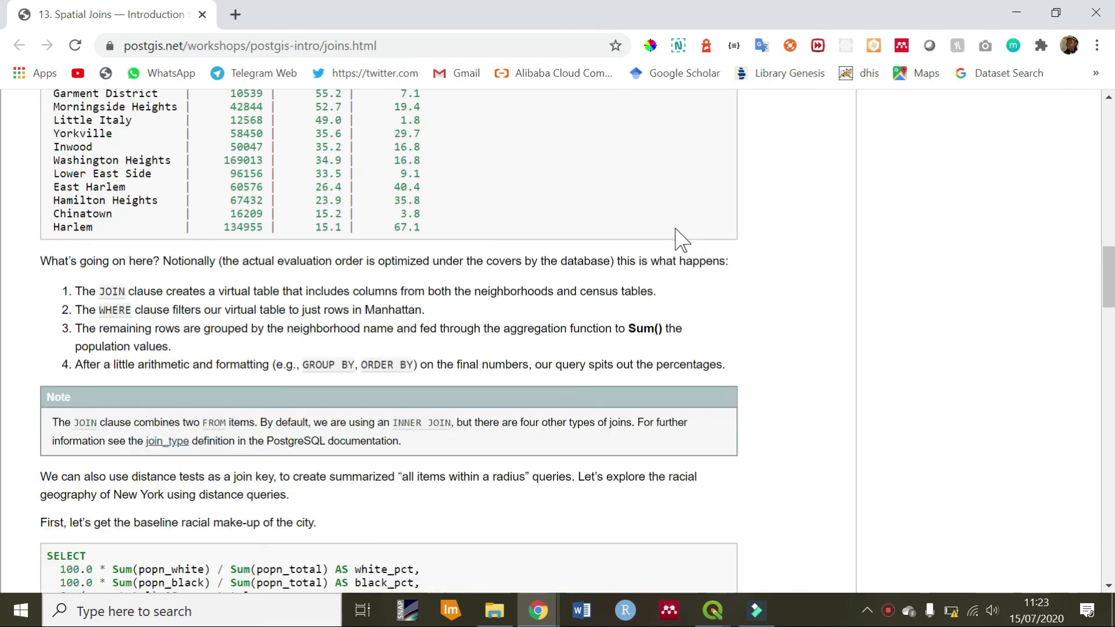
scroll(677, 234, "down", 15)
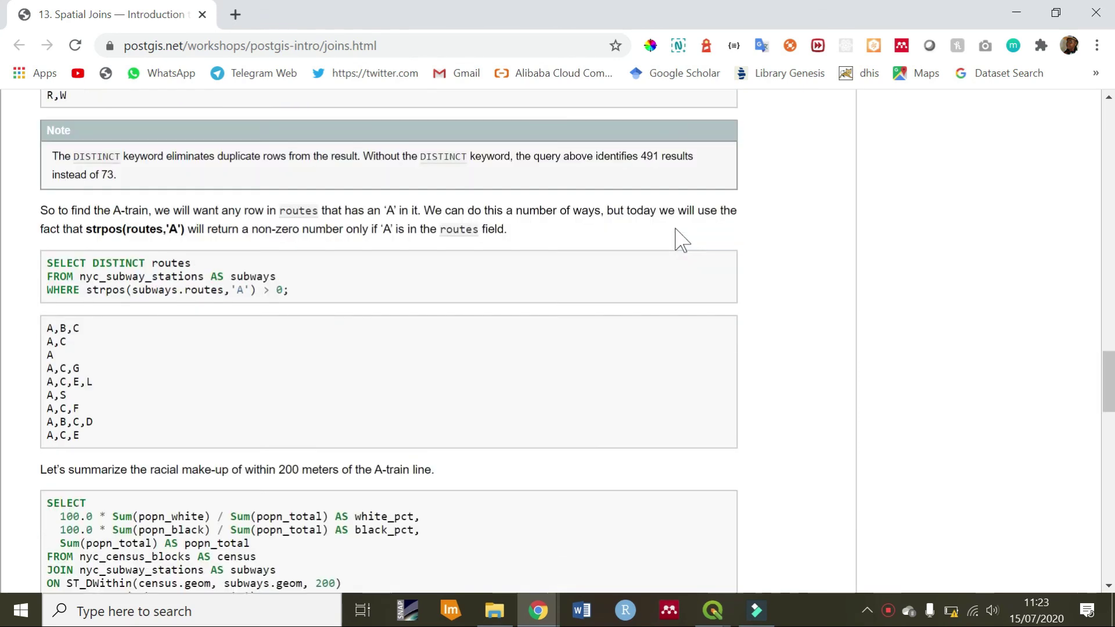
scroll(680, 238, "down", 10)
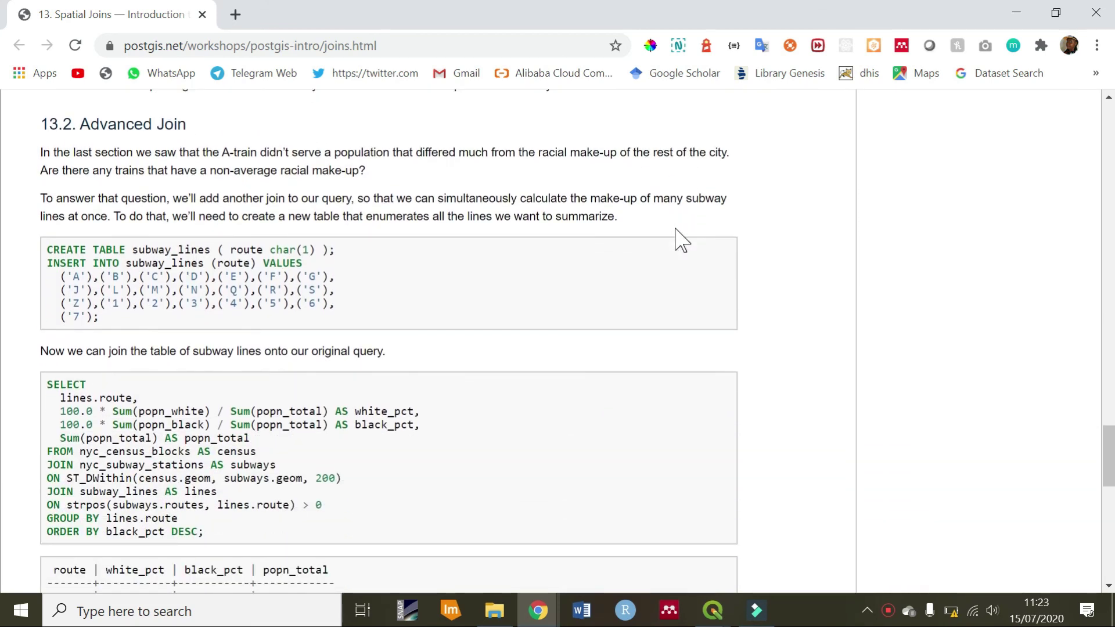
scroll(641, 256, "up", 2)
scroll(581, 256, "down", 2)
left_click_drag(99, 317, 43, 245)
scroll(304, 324, "down", 15)
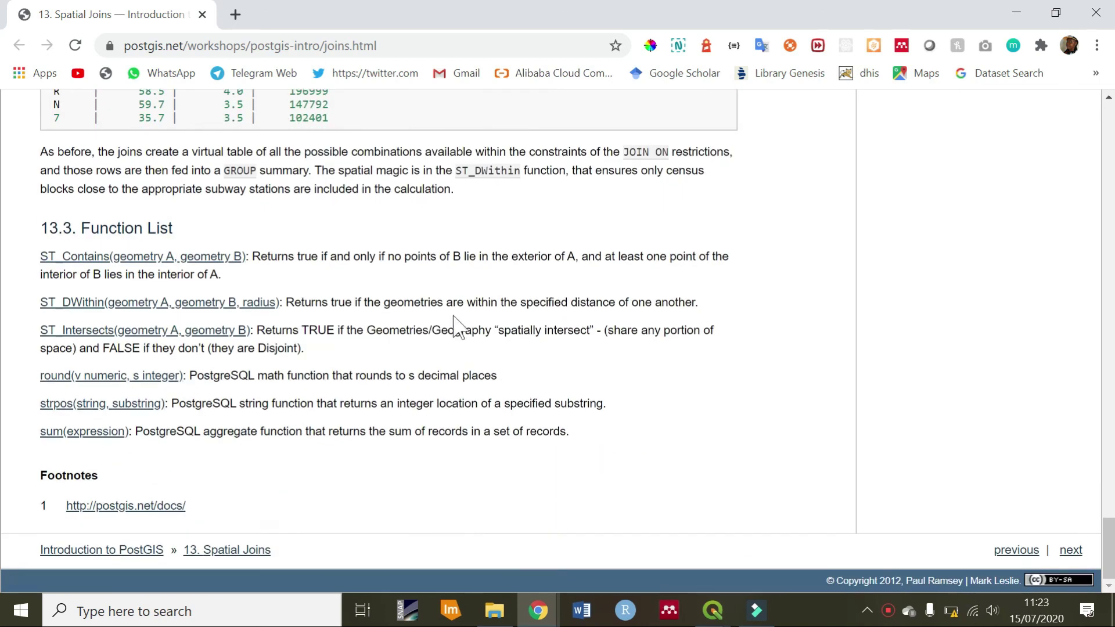